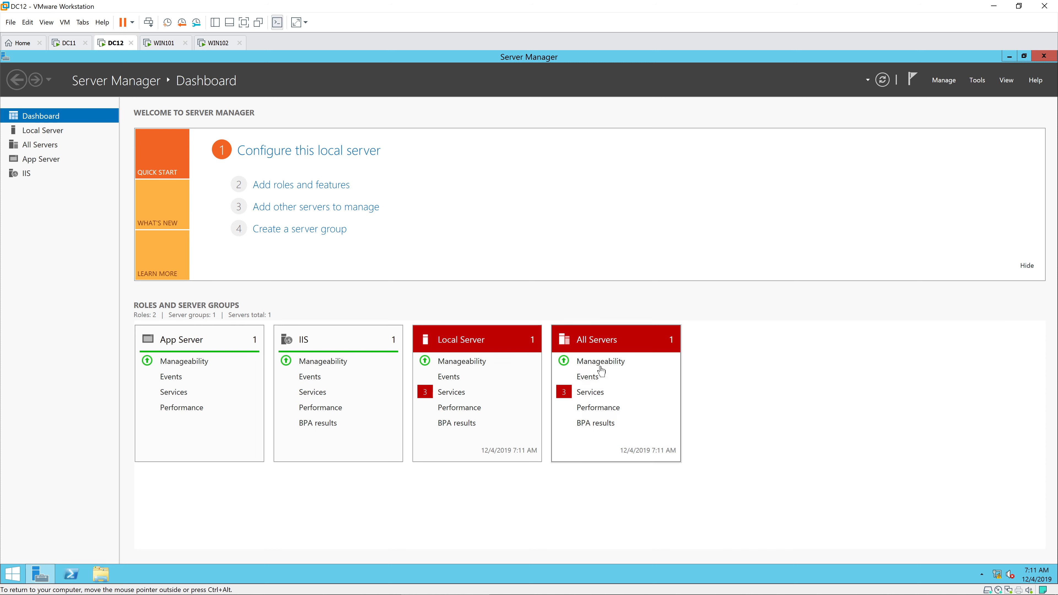
Step: Install .NET Framework 4.7.2 from the NDP472-KB installer, accepting the license, then restart DC12
left_click(1038, 59)
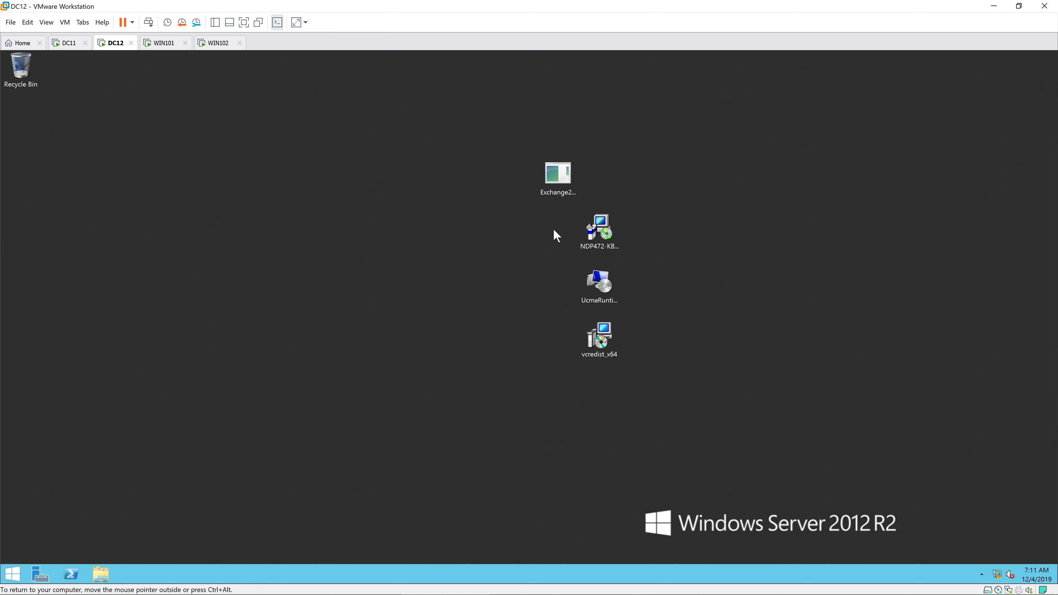
double_click(599, 229)
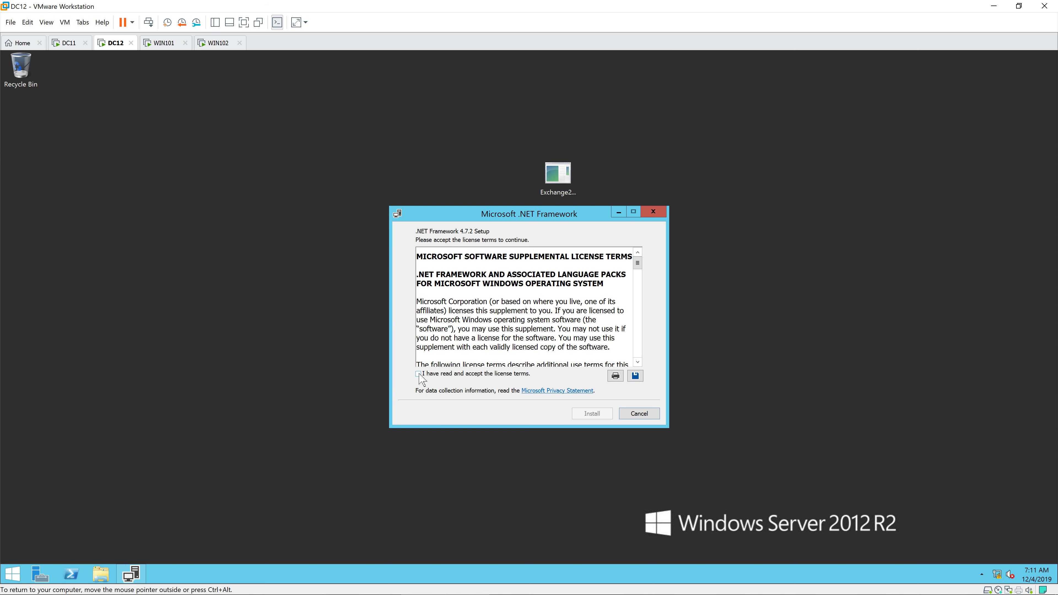
left_click(419, 374)
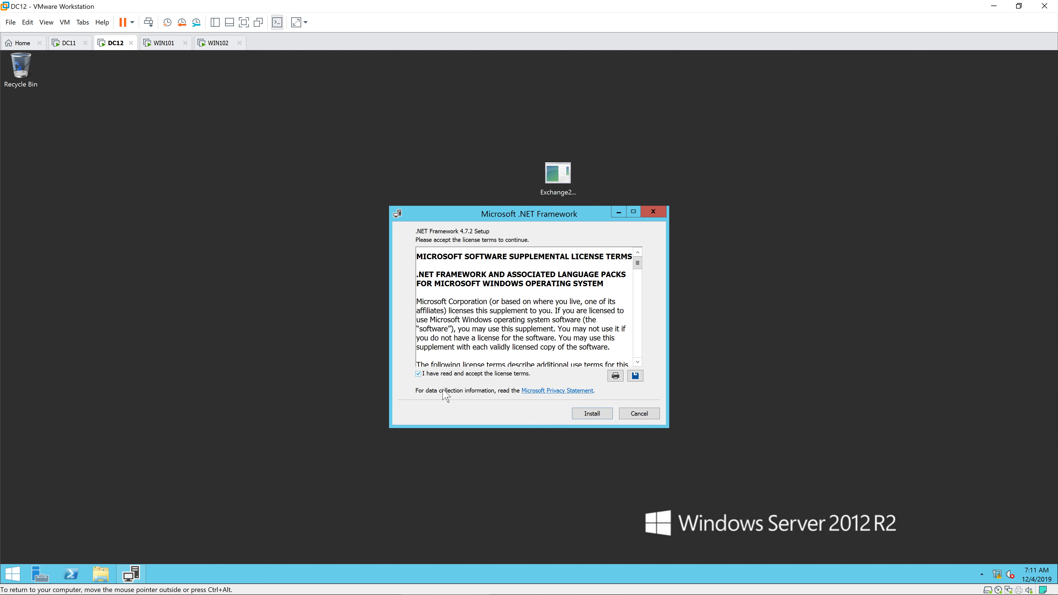
left_click(597, 415)
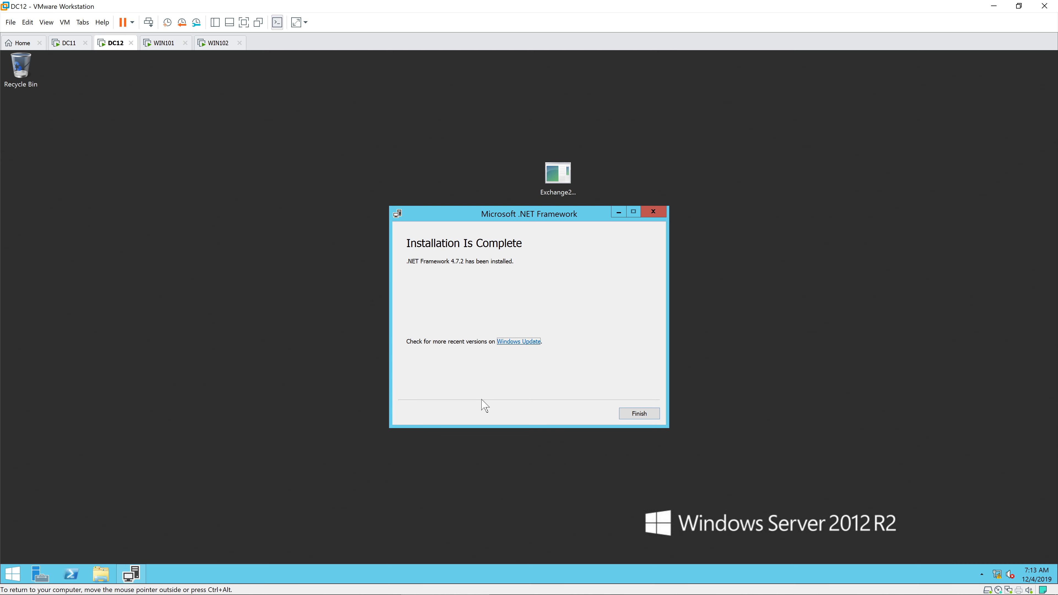
left_click(633, 414)
left_click(512, 335)
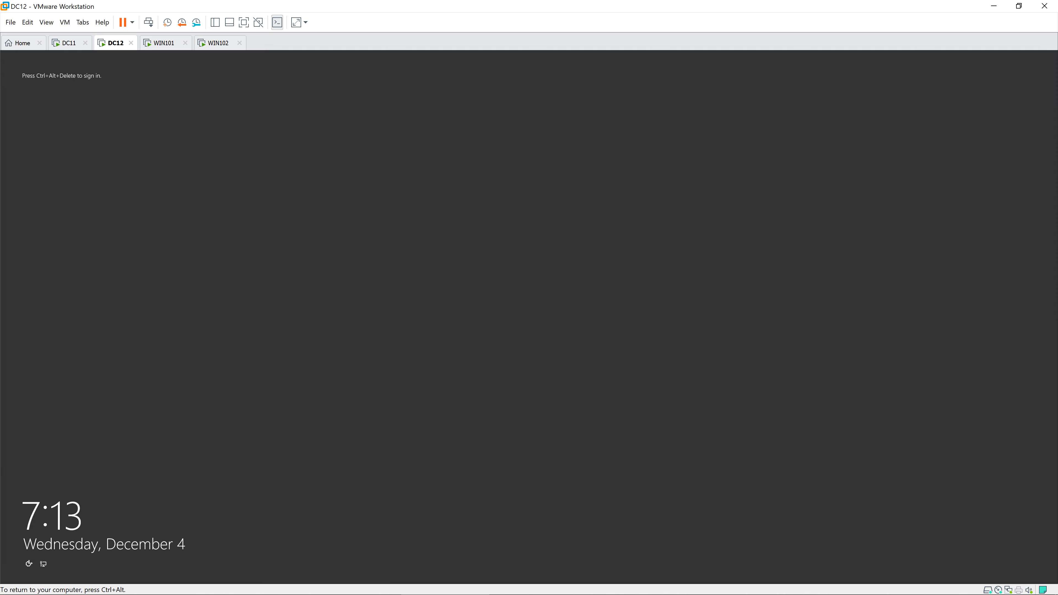
Step: Sign in to DC12 as Administrator with the account password
key("ctrl+alt+Insert")
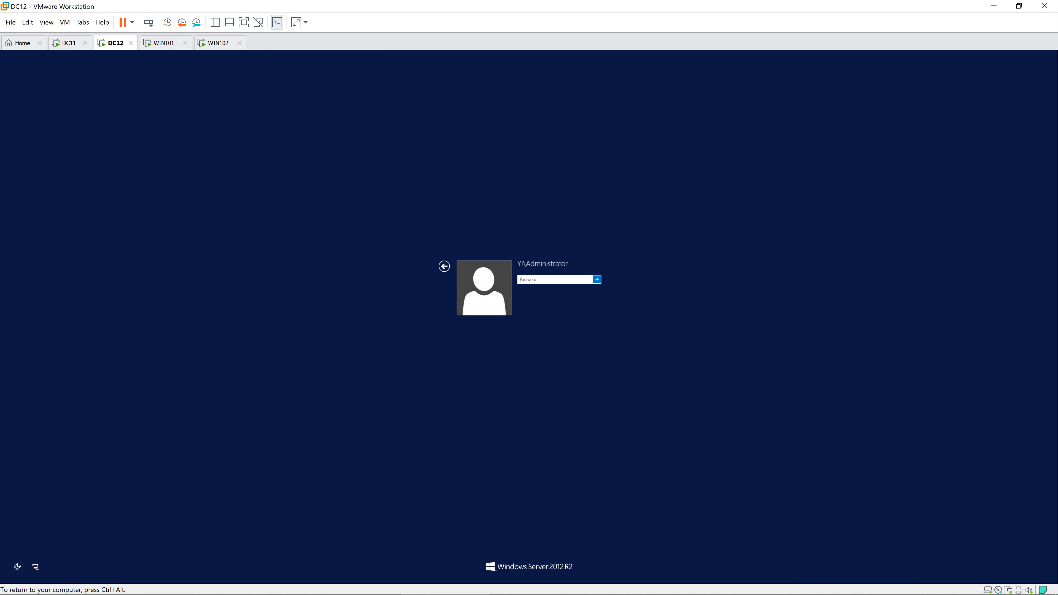
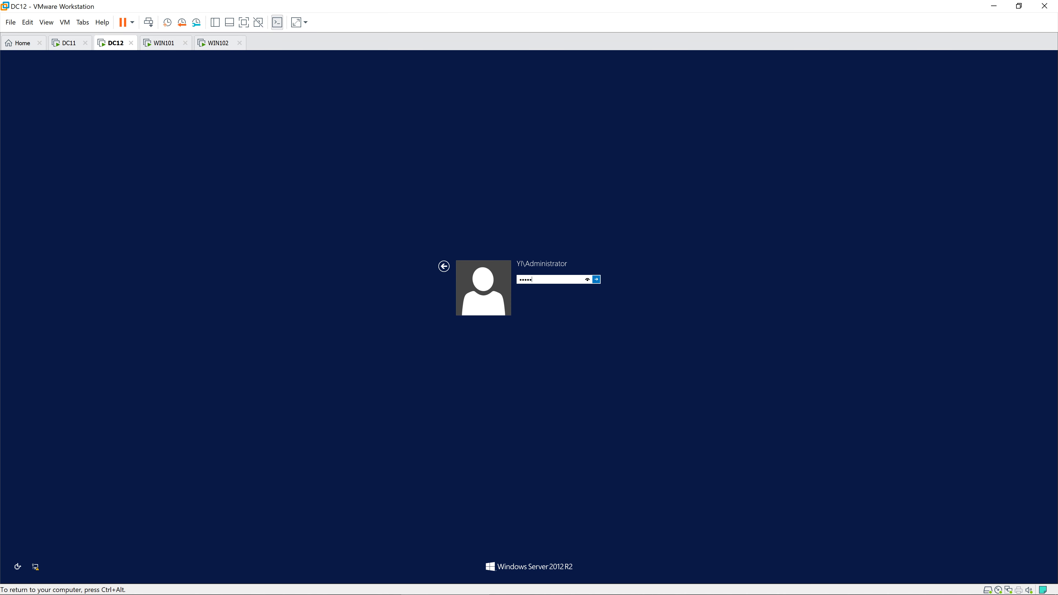
key("Return")
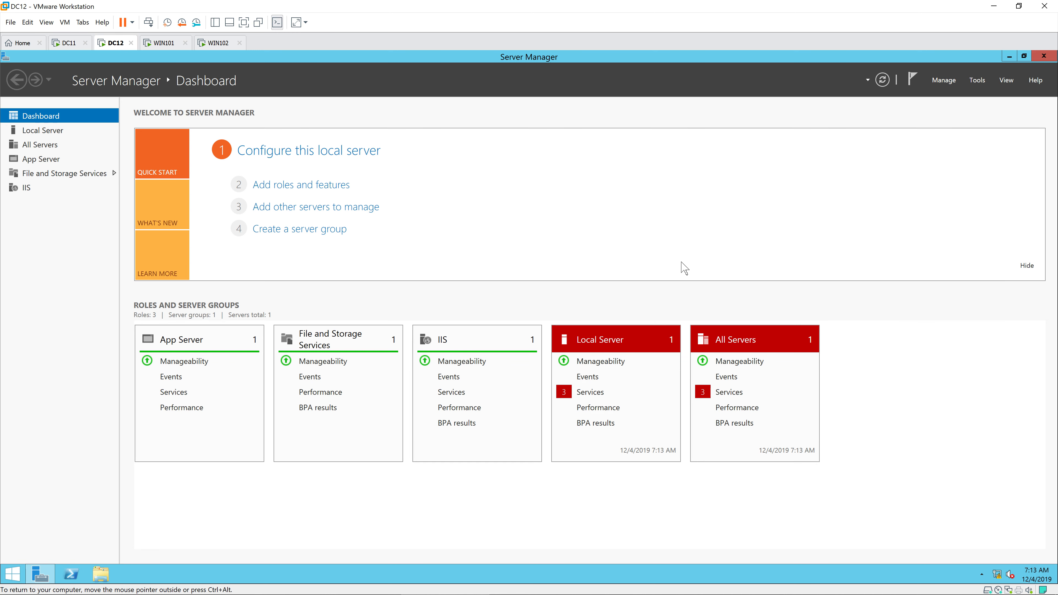
Step: Install the UCMA 4.0 Runtime from UcmaRuntimeSetup, accepting its license terms
left_click(1014, 58)
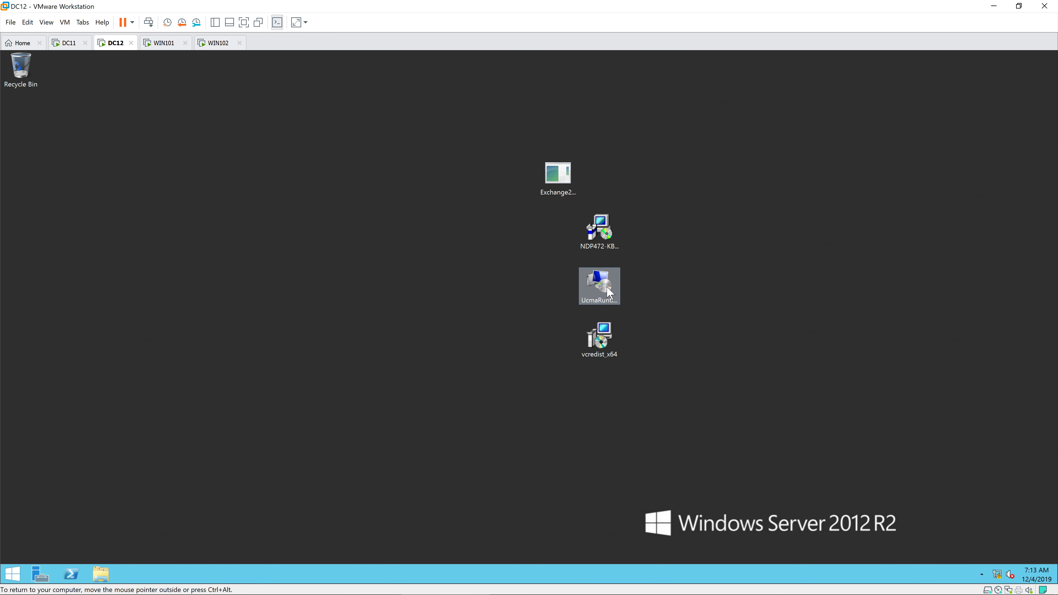
double_click(608, 291)
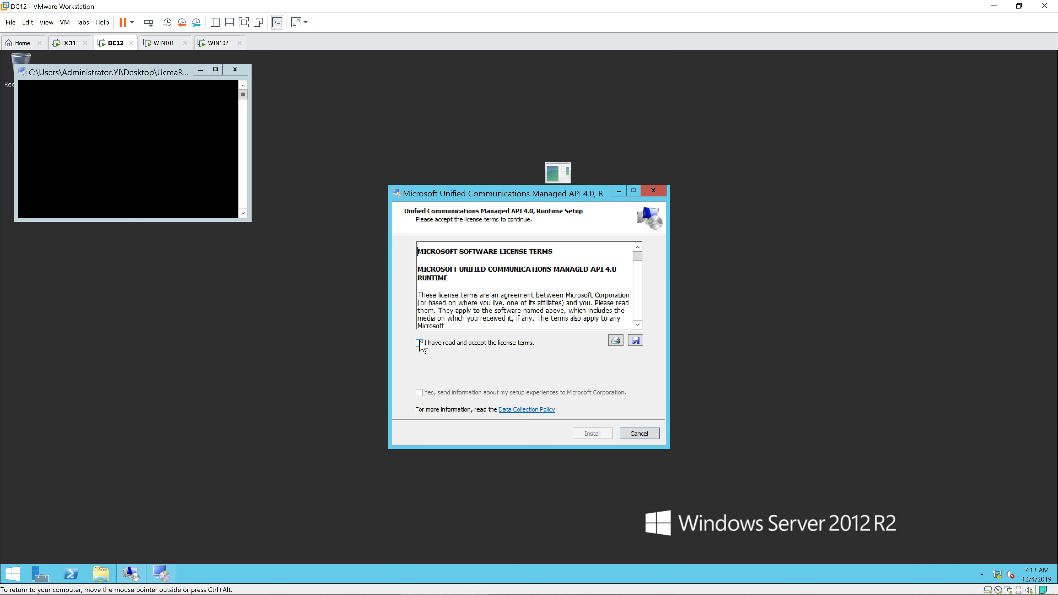
left_click(419, 342)
left_click(604, 436)
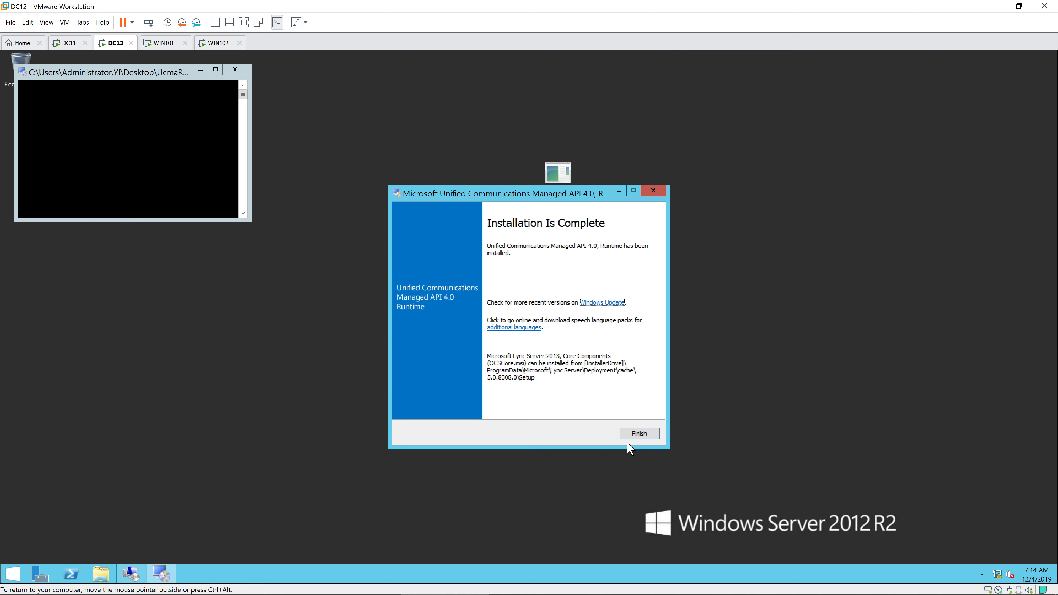
left_click(641, 435)
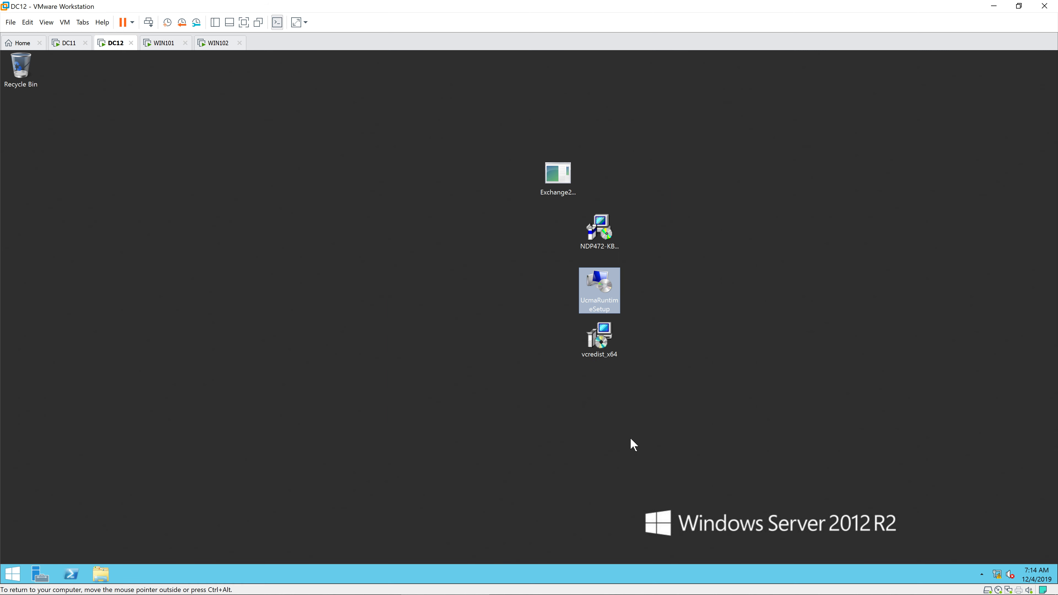
Step: Install Visual C++ 2013 Redistributable (x64) 12.0.30501 from vcredist_x64, accepting the license
double_click(602, 342)
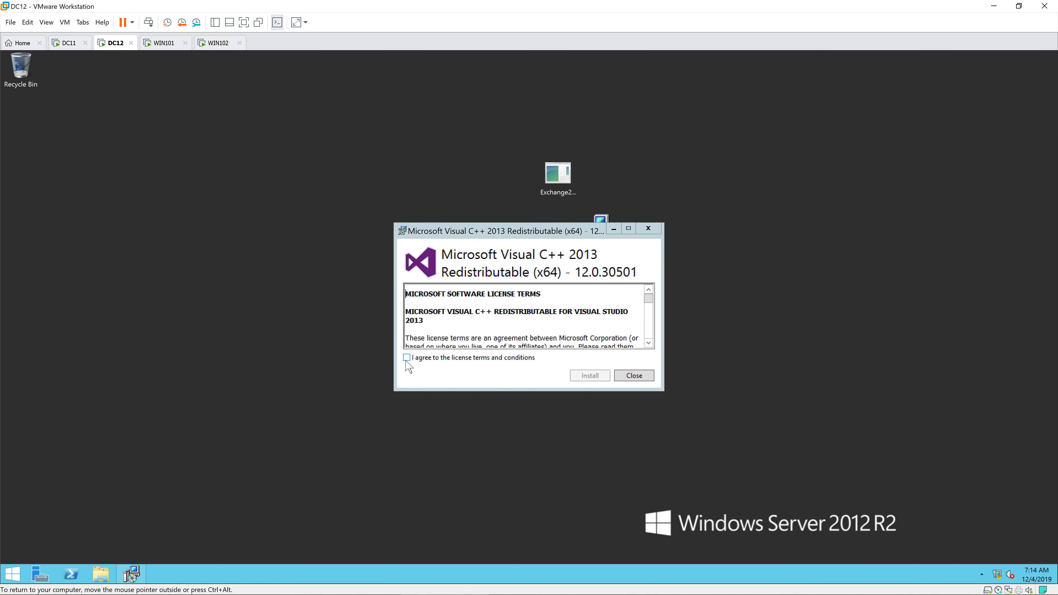
left_click(407, 357)
left_click(590, 376)
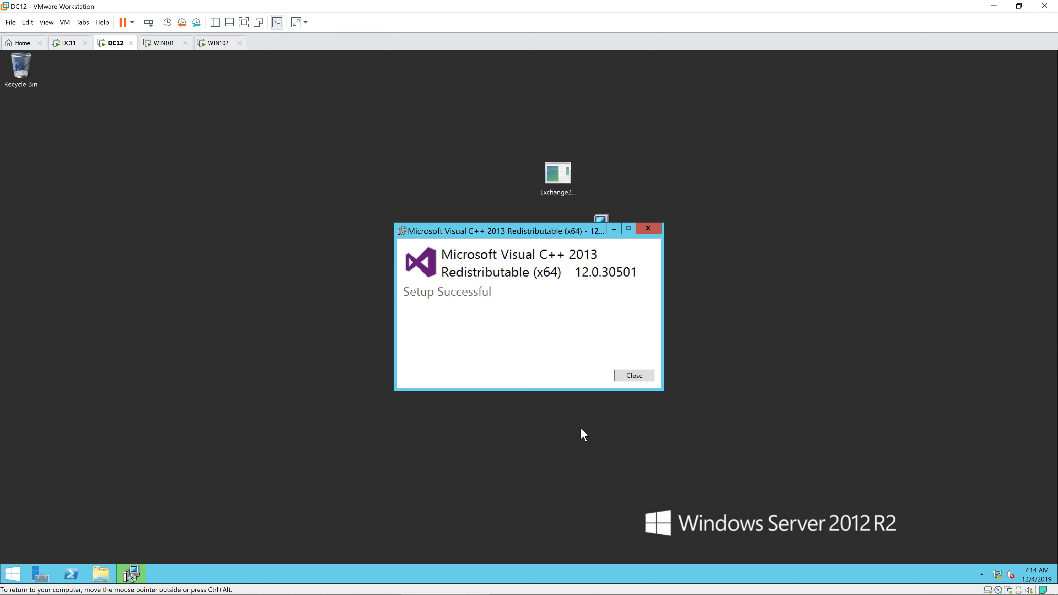
left_click(633, 376)
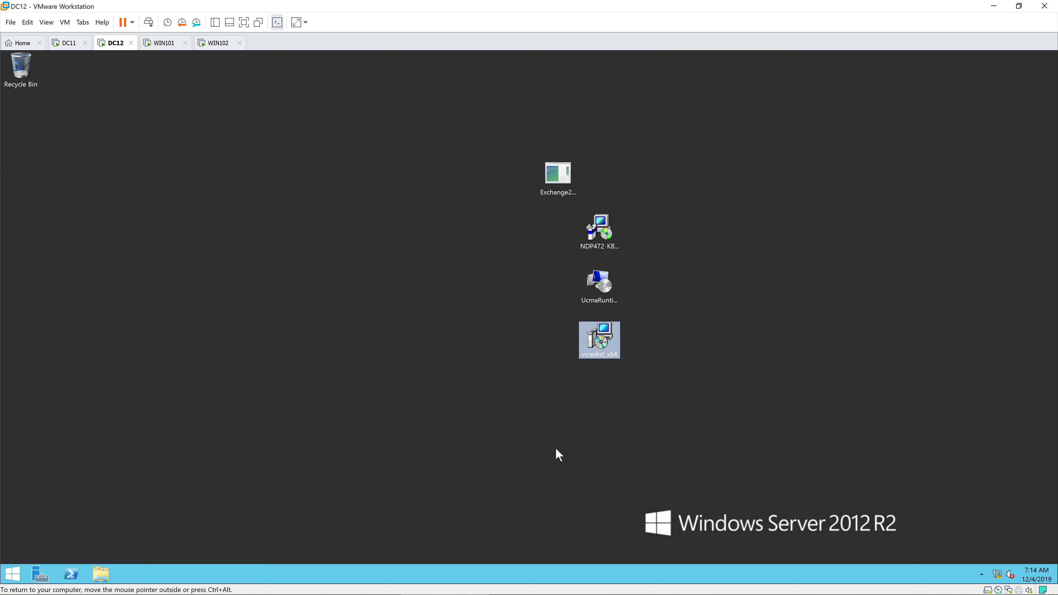
Step: Restart DC12 from the Start button's shut down or sign out menu
right_click(11, 572)
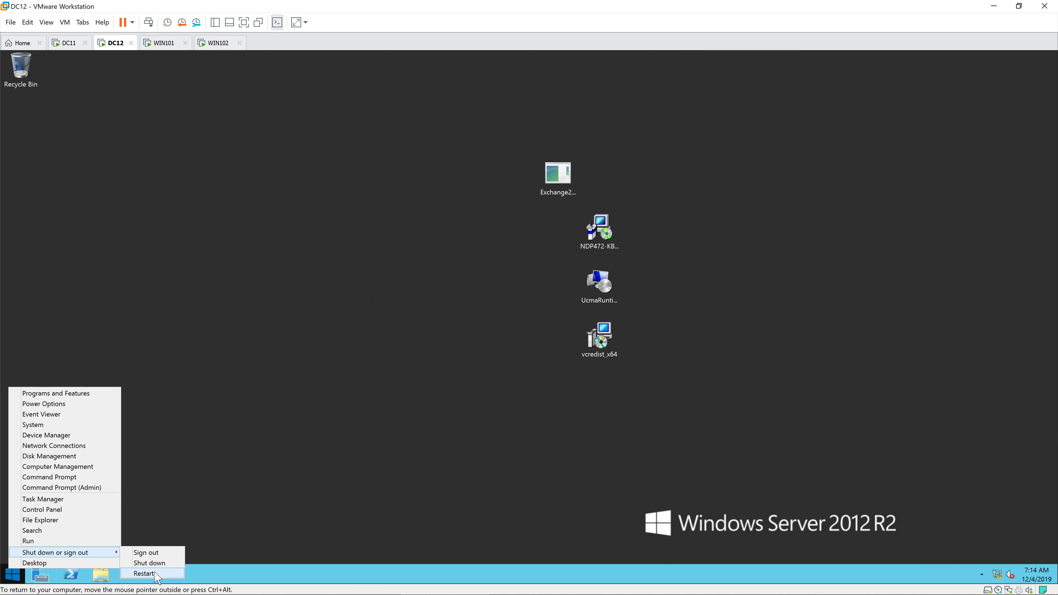
left_click(155, 573)
left_click(125, 554)
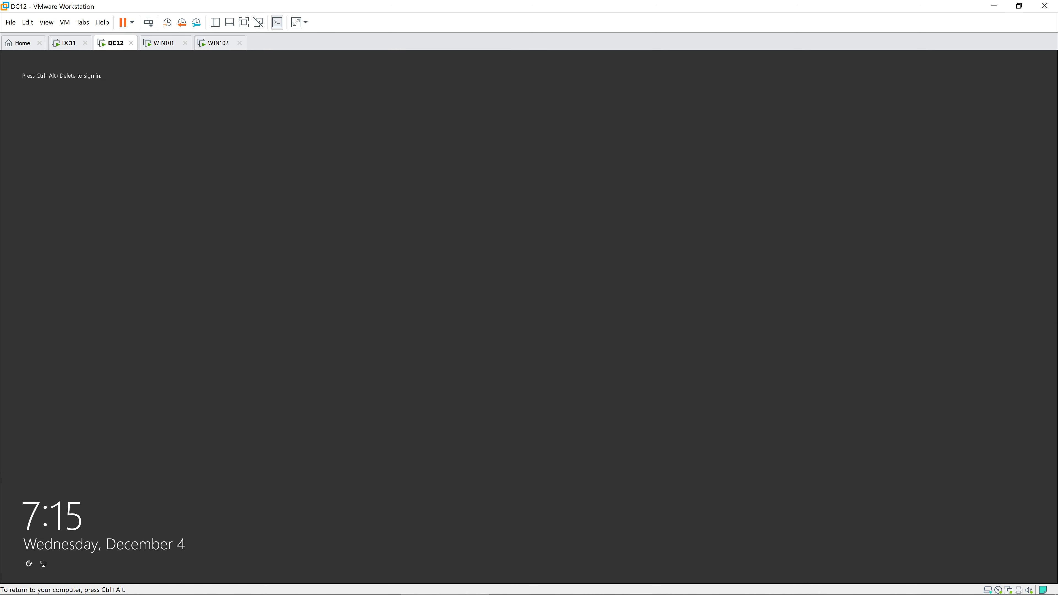
Step: Sign back in to DC12 with the administrator password after the reboot
key("ctrl+alt+Insert")
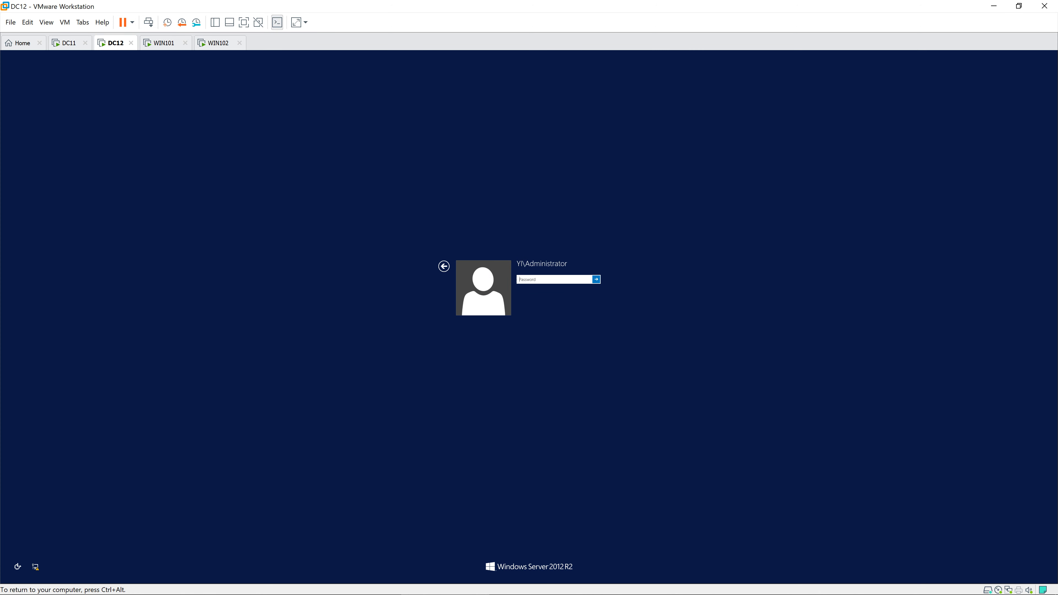
type("••")
key("Return")
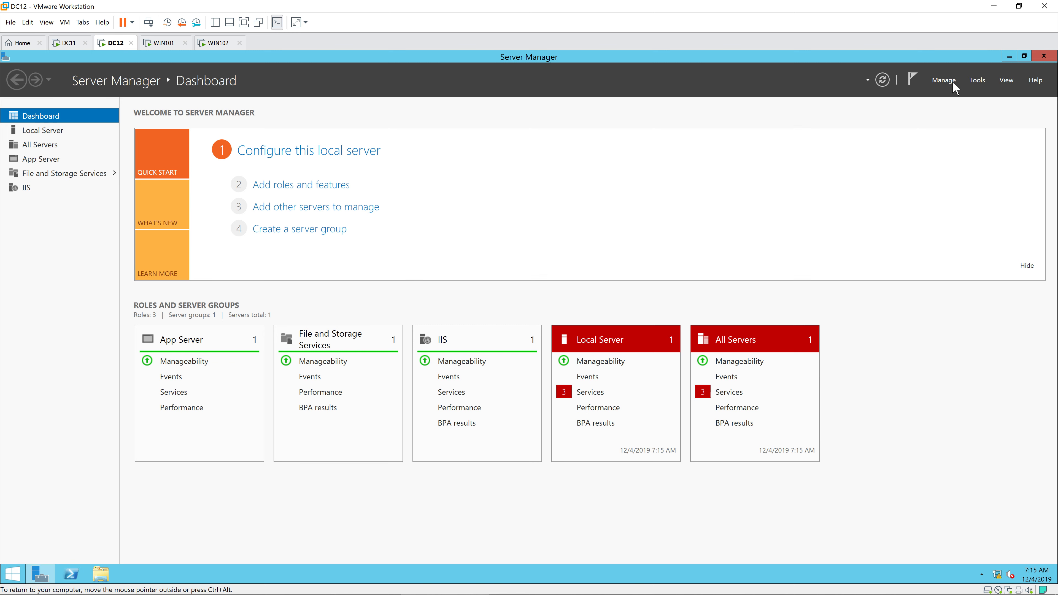
Step: Close Server Manager and browse to Local Disk (C:) in File Explorer
left_click(1044, 56)
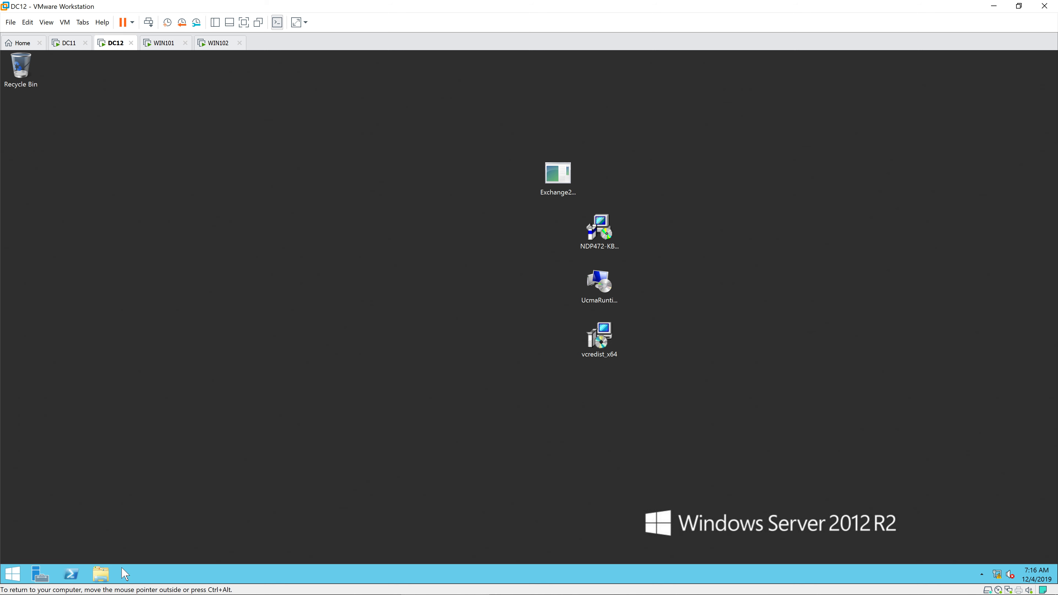
left_click(109, 577)
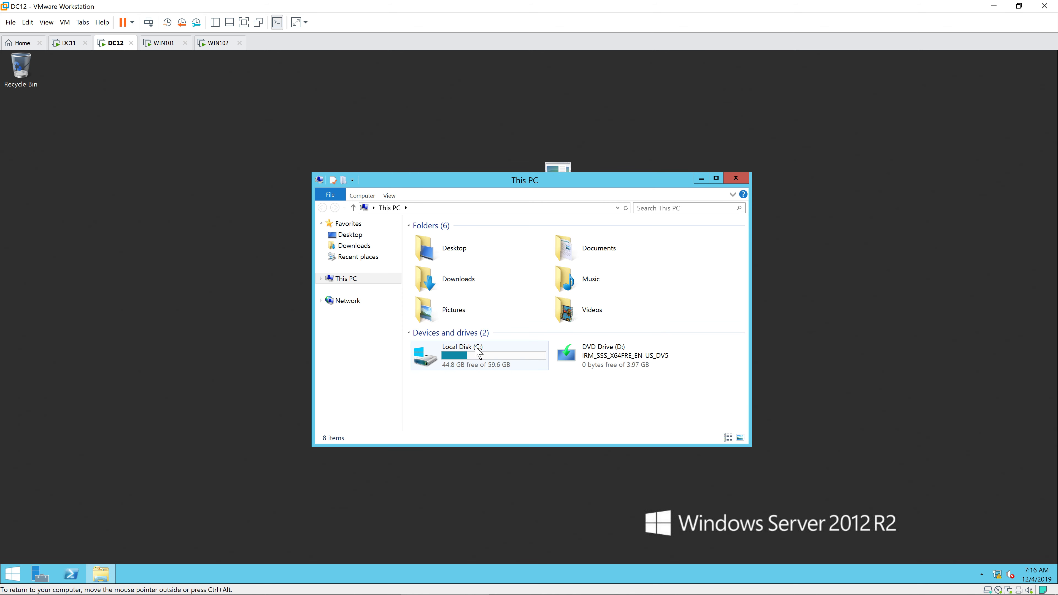
double_click(478, 353)
Step: Create a new folder named 'Exchange' on C: and minimise the Explorer window
right_click(437, 329)
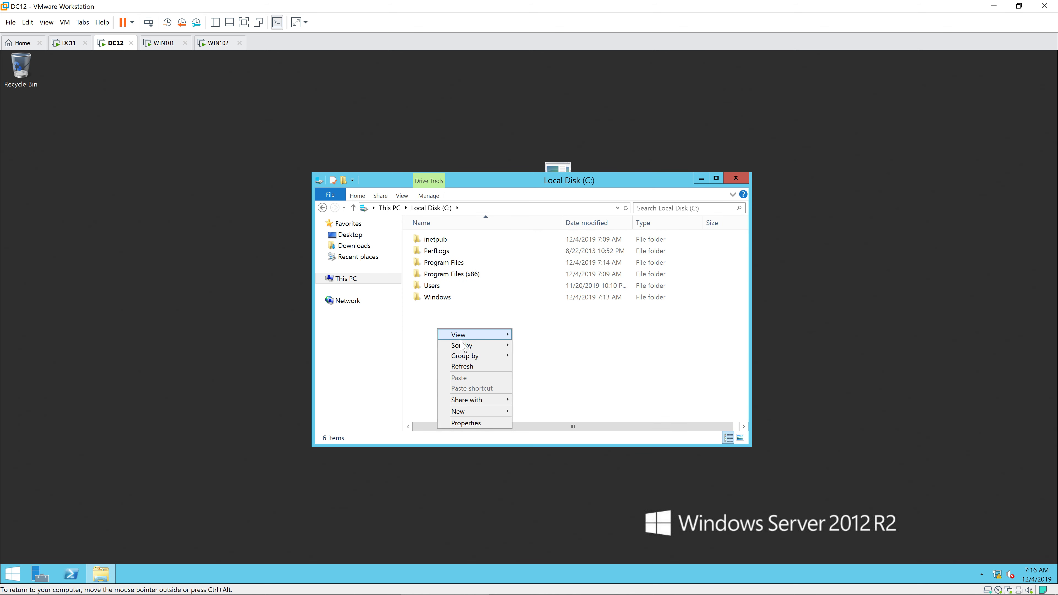
mouse_move(480, 412)
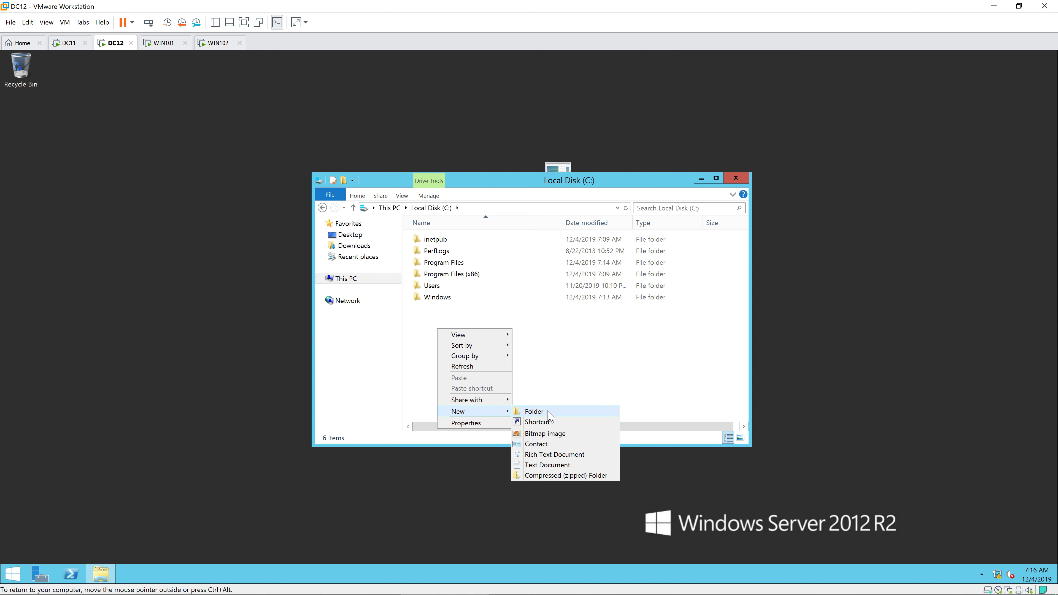
left_click(550, 415)
type("Exh")
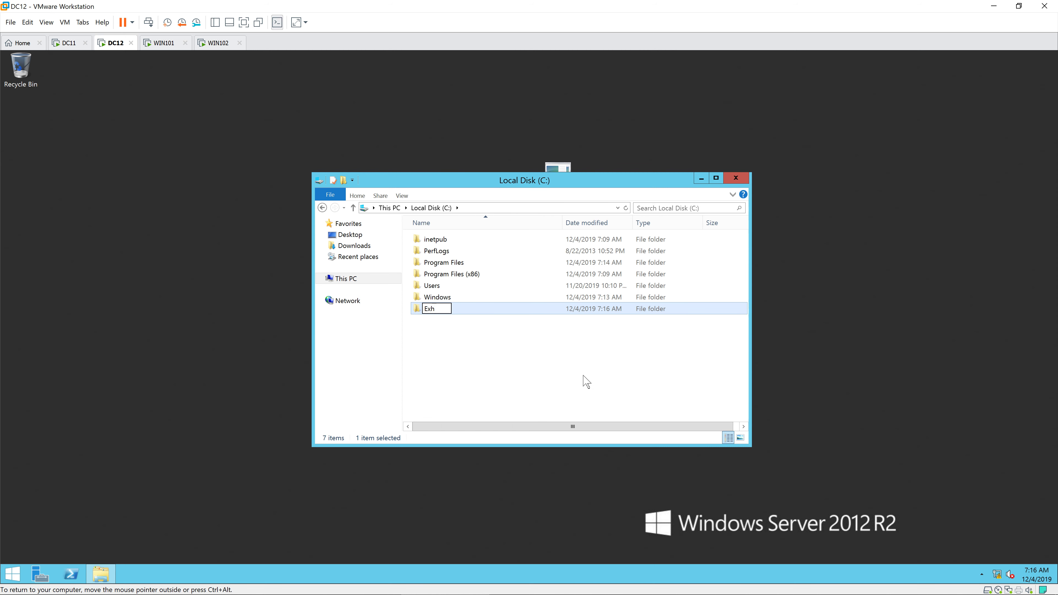
key("BackSpace")
type("change")
left_click(582, 377)
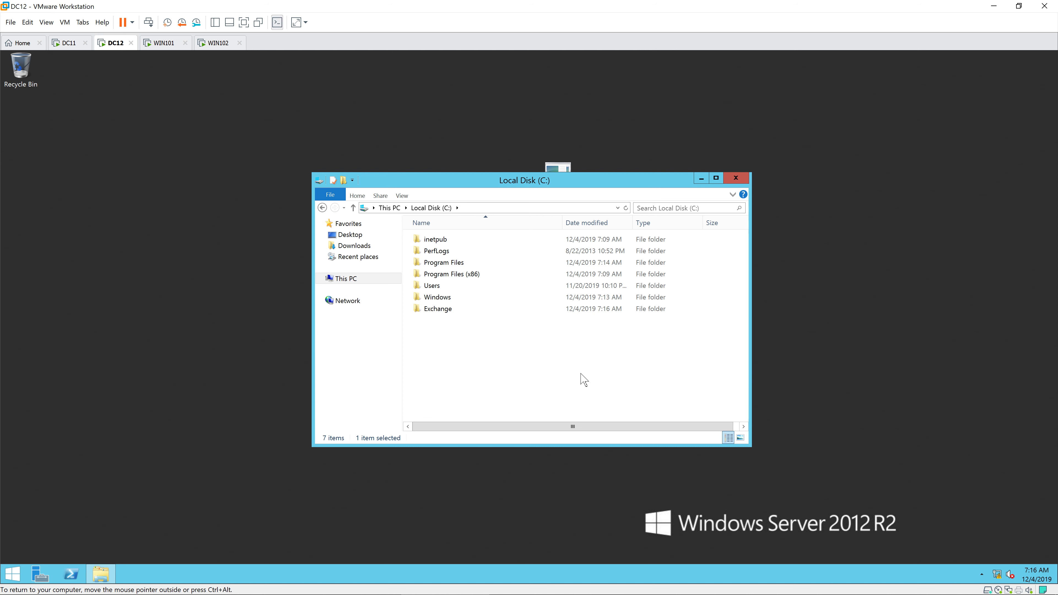
left_click(701, 178)
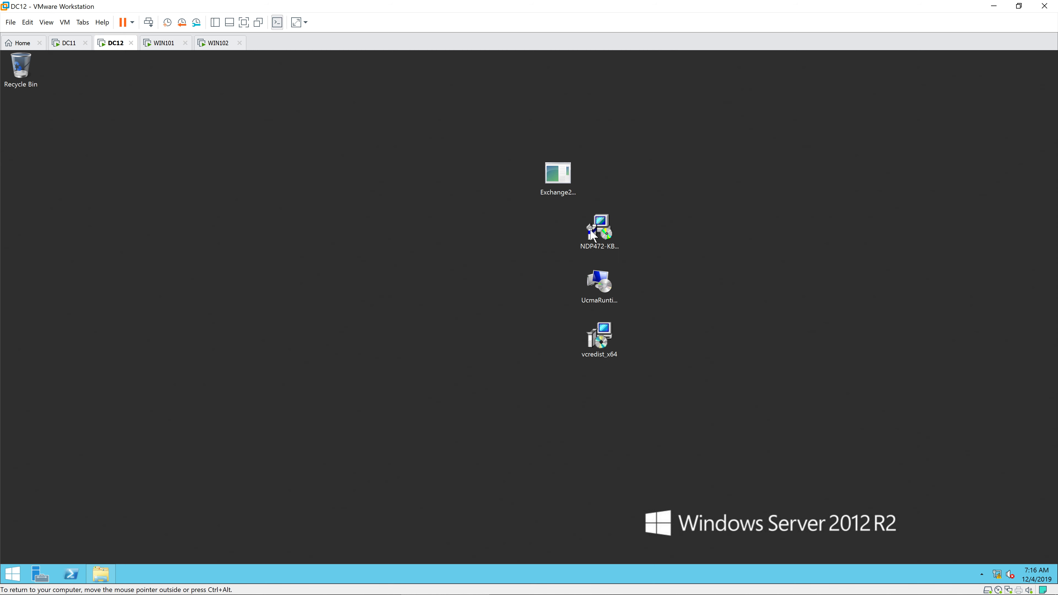
Step: Extract the Exchange2013-x64-cu23 self-extractor's files into C:\Exchange
left_click(565, 183)
double_click(566, 187)
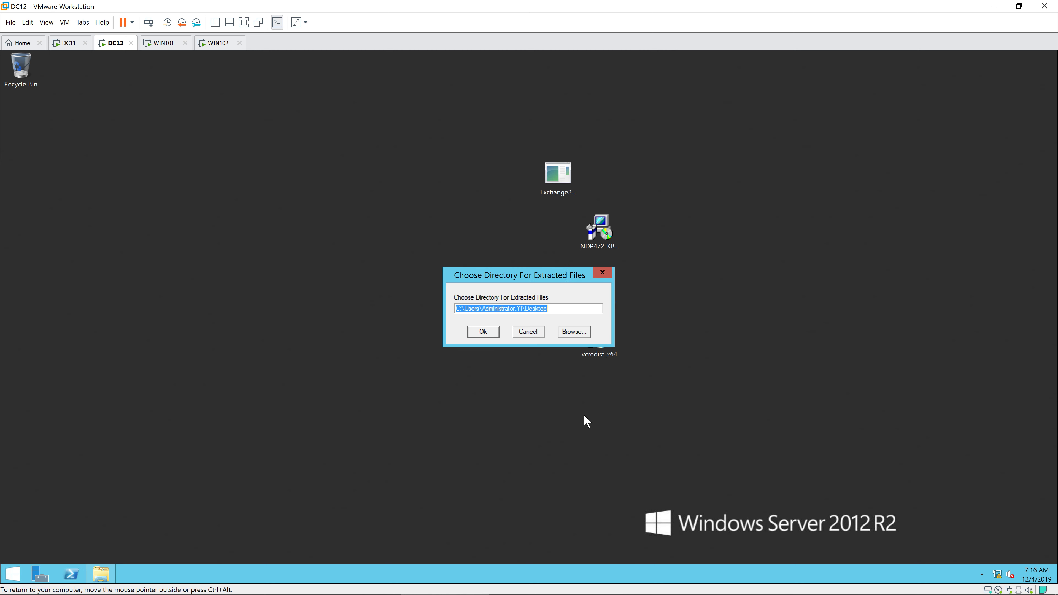
left_click(576, 336)
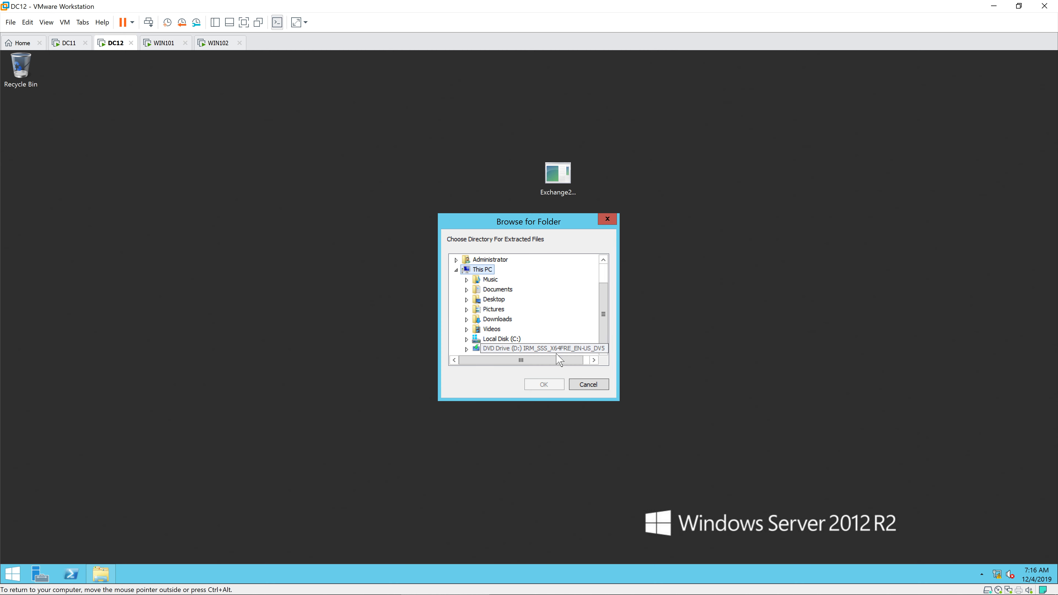
double_click(498, 339)
left_click(509, 289)
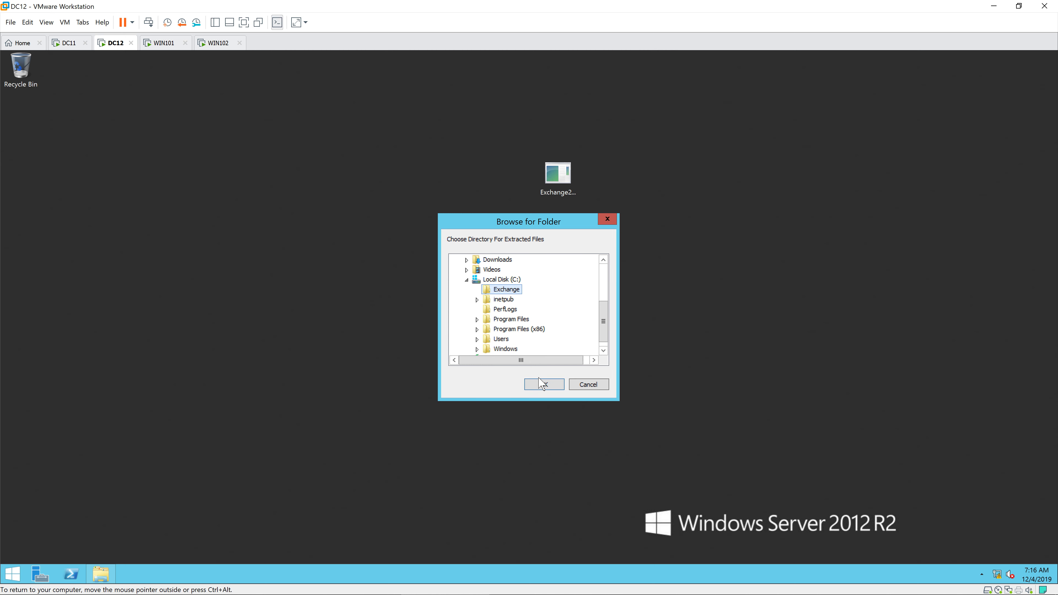
left_click(543, 385)
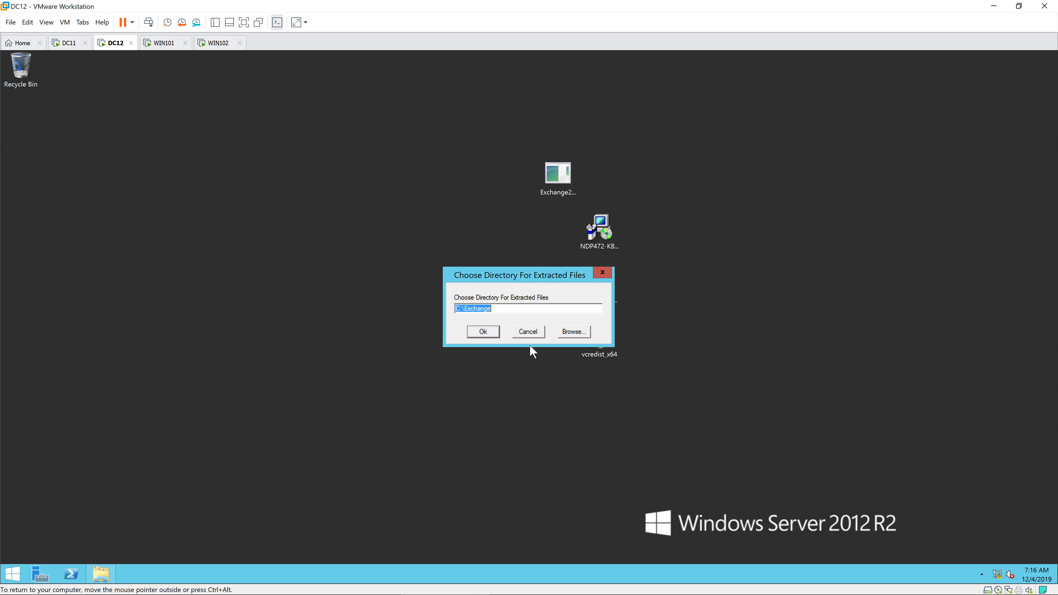
left_click(491, 332)
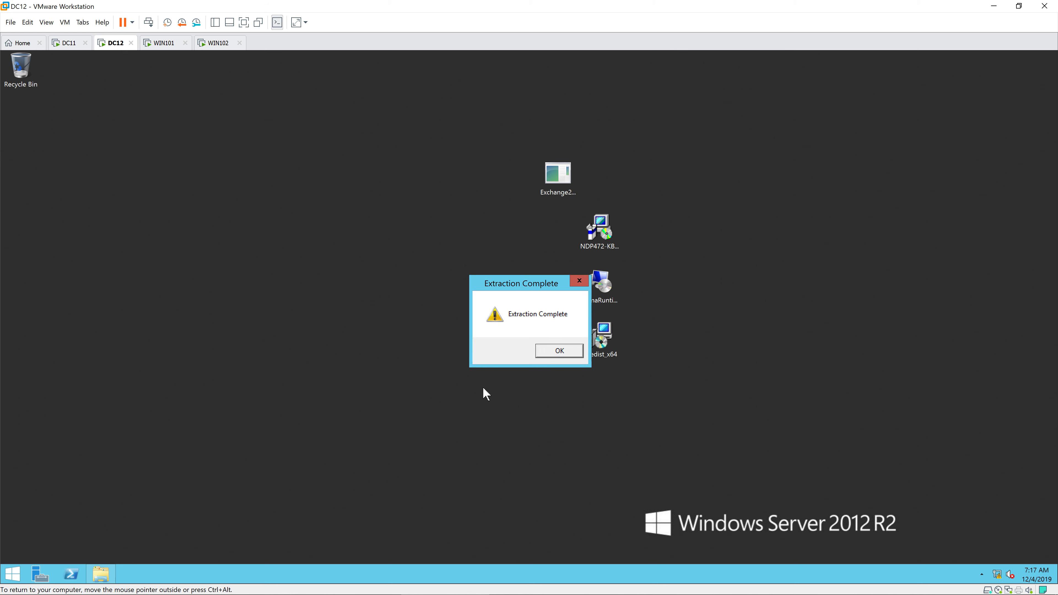
left_click(555, 352)
Step: Launch Command Prompt as administrator from the Start screen search for cmd
key("super")
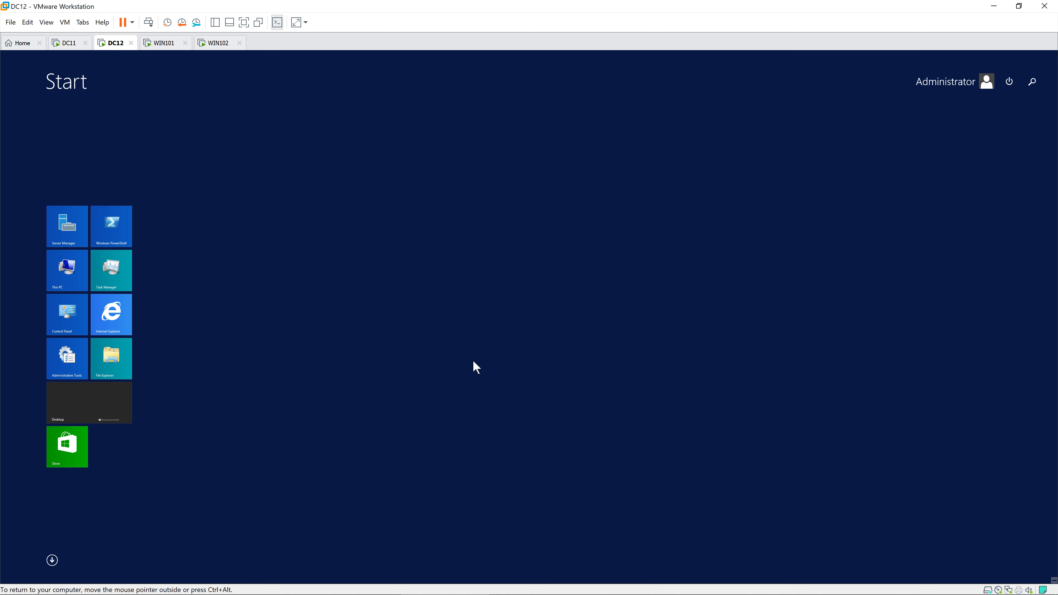
type("cmd")
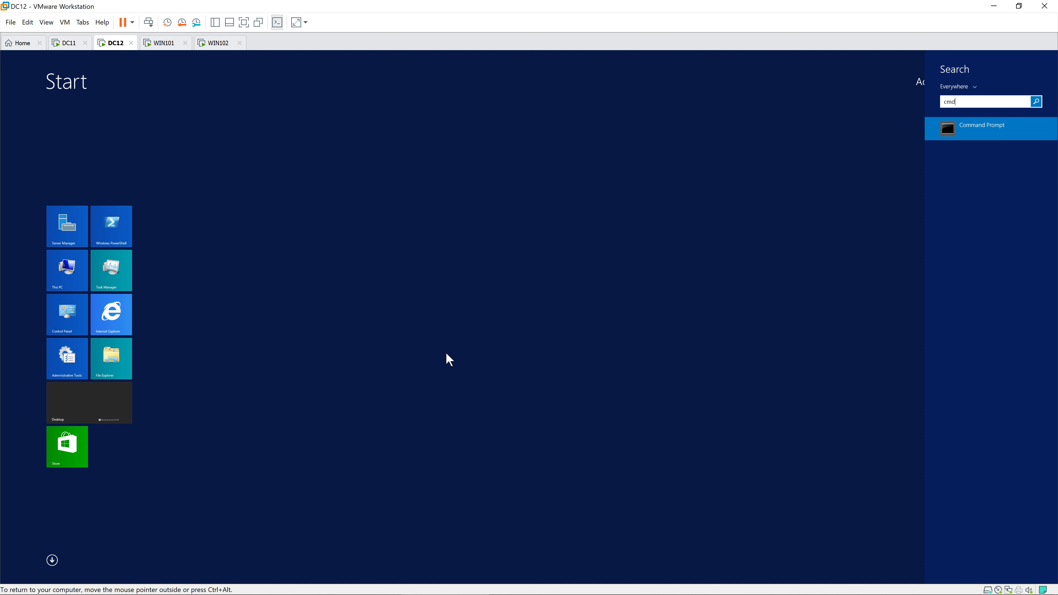
right_click(971, 135)
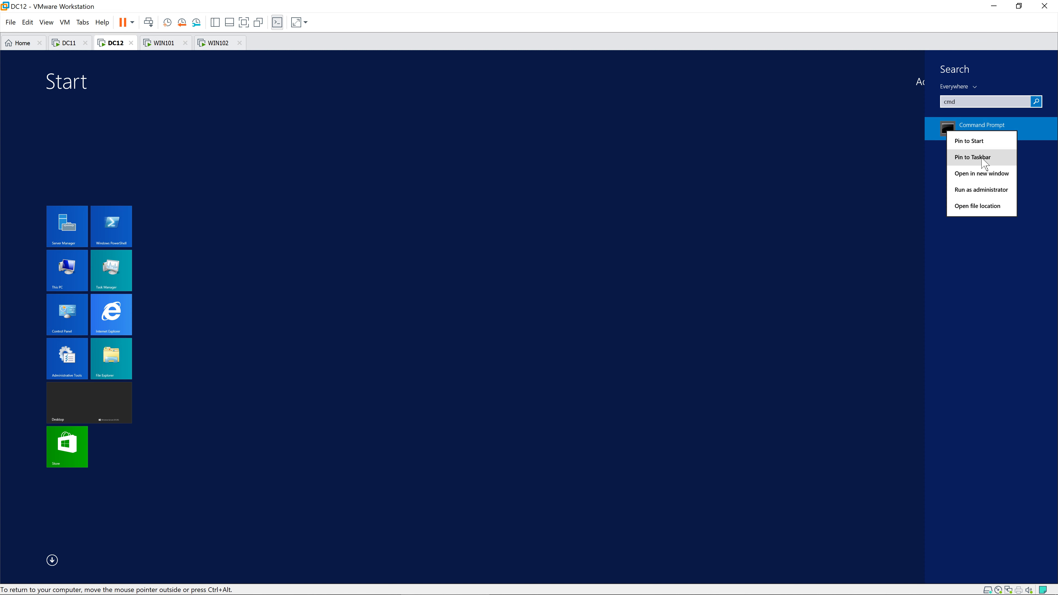
left_click(982, 192)
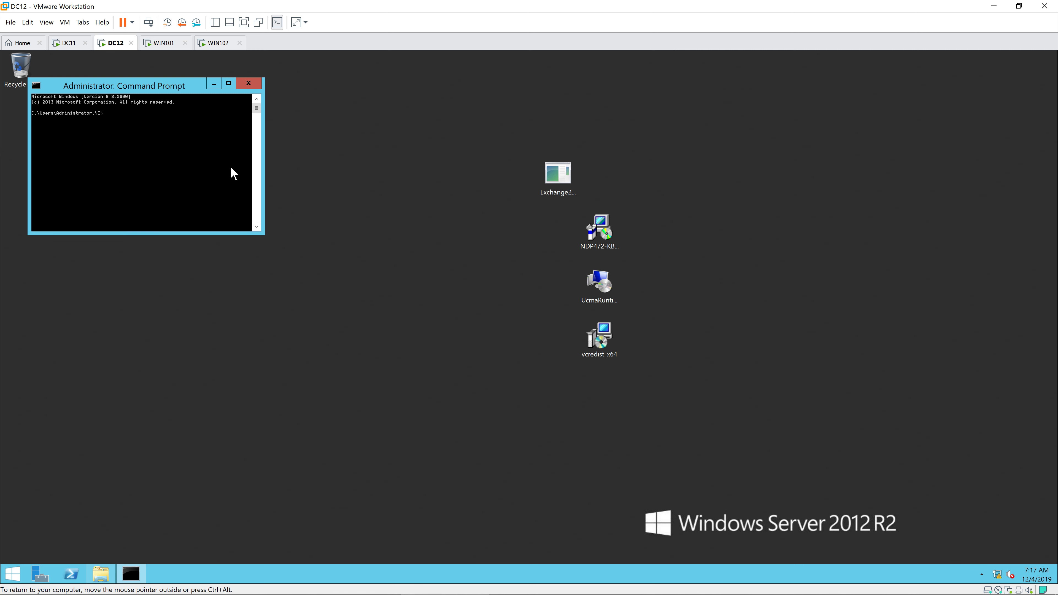
Step: Change the console font to Consolas at a larger size
right_click(154, 86)
left_click(184, 179)
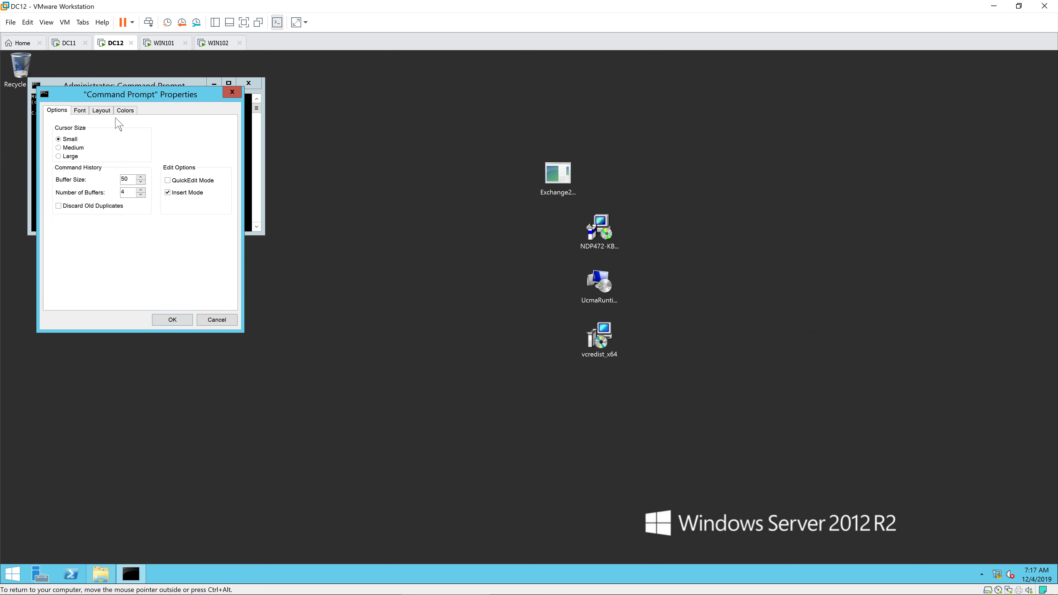
left_click(83, 111)
left_click(83, 220)
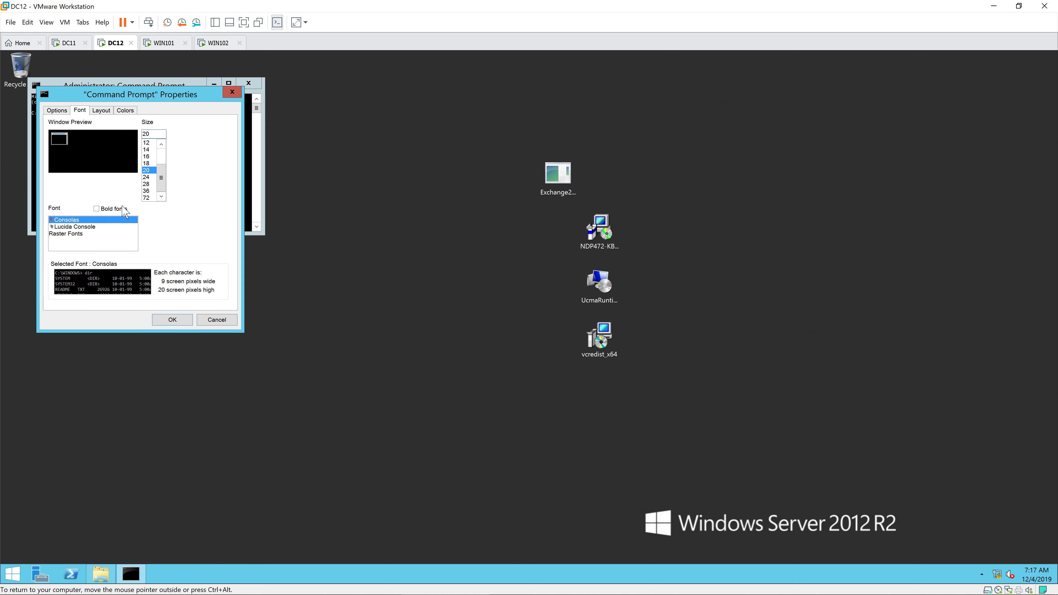
left_click(151, 190)
left_click(172, 320)
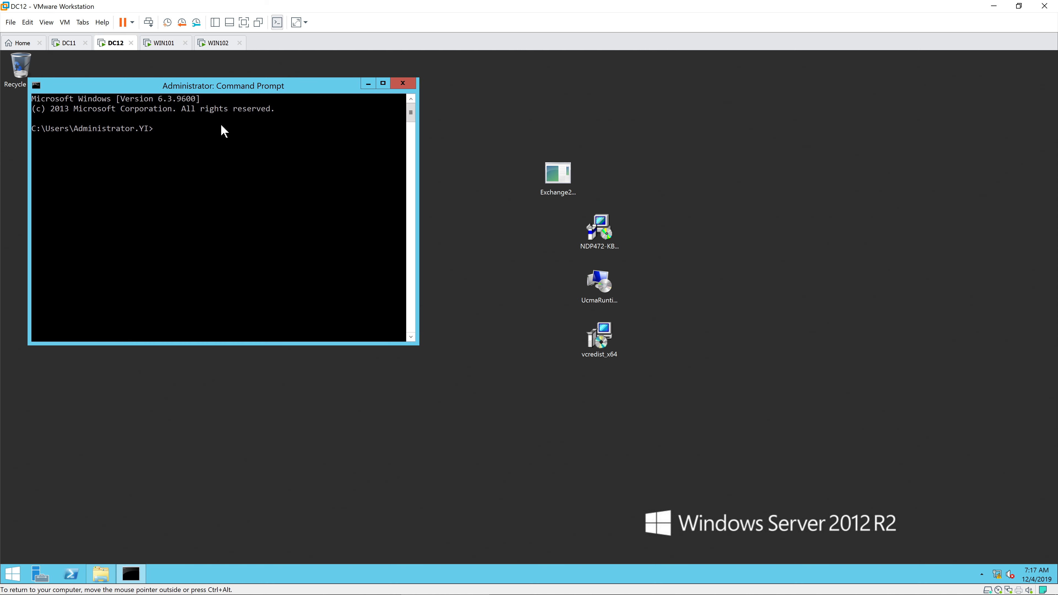
Step: Center and heighten the console, then run the pasted setup /PrepareSchema /IAcceptExchangeServerLicenseTerms command
left_click_drag(252, 94, 550, 114)
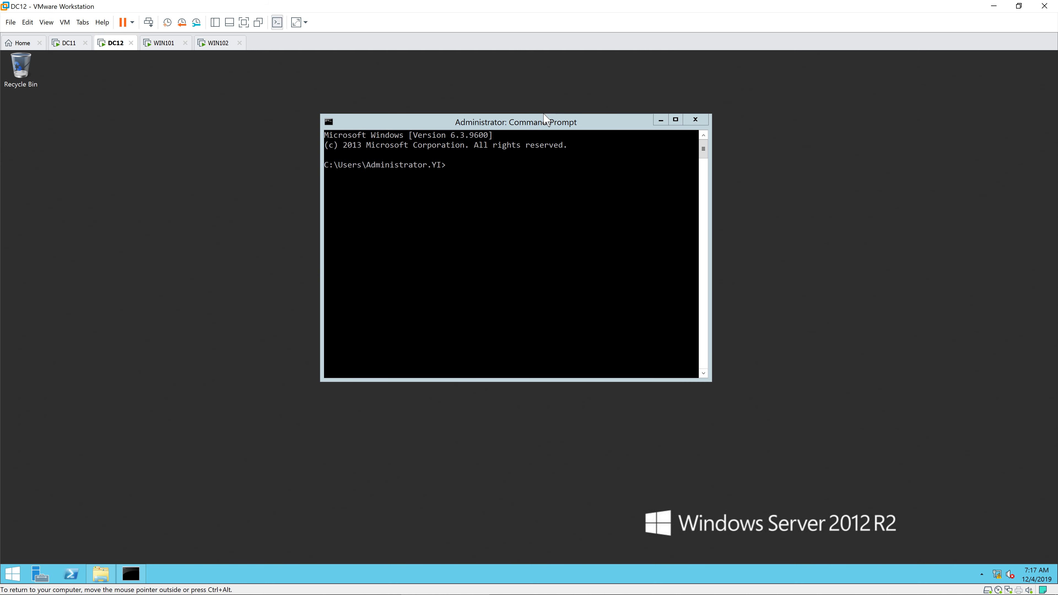
double_click(542, 114)
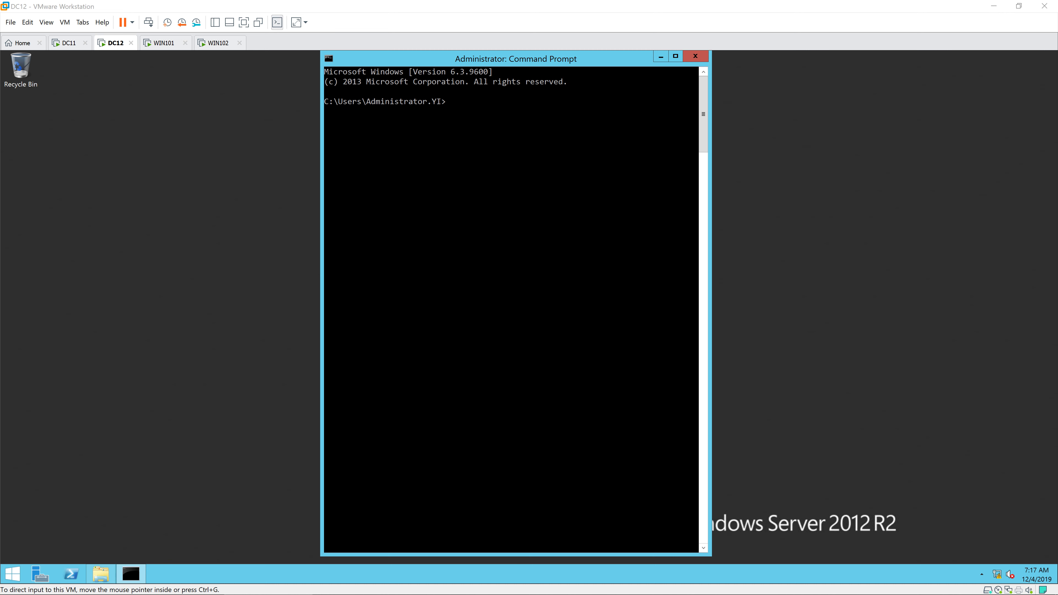
right_click(551, 292)
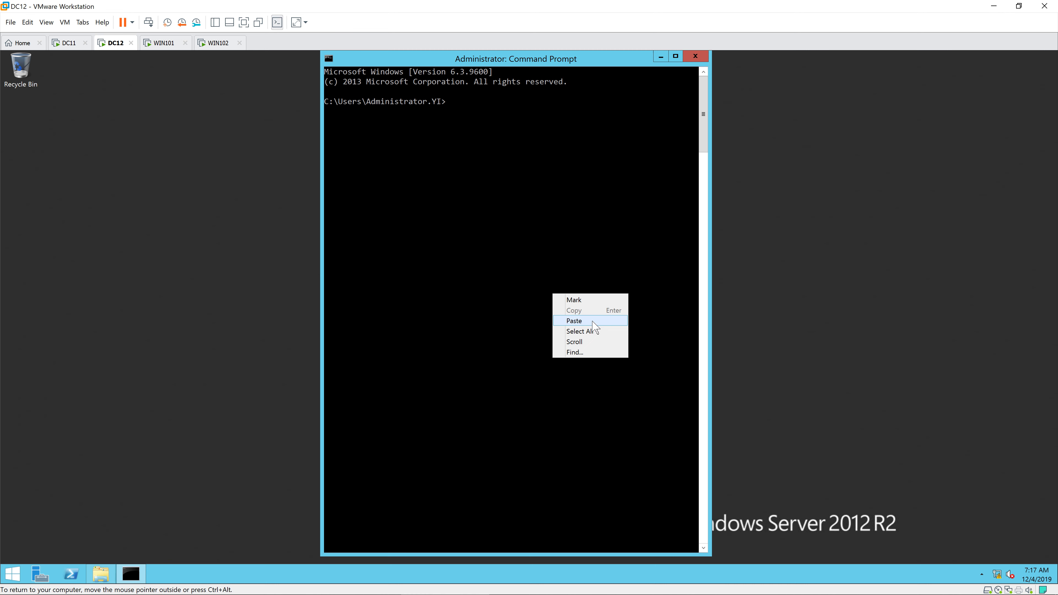
left_click(593, 322)
key("Return")
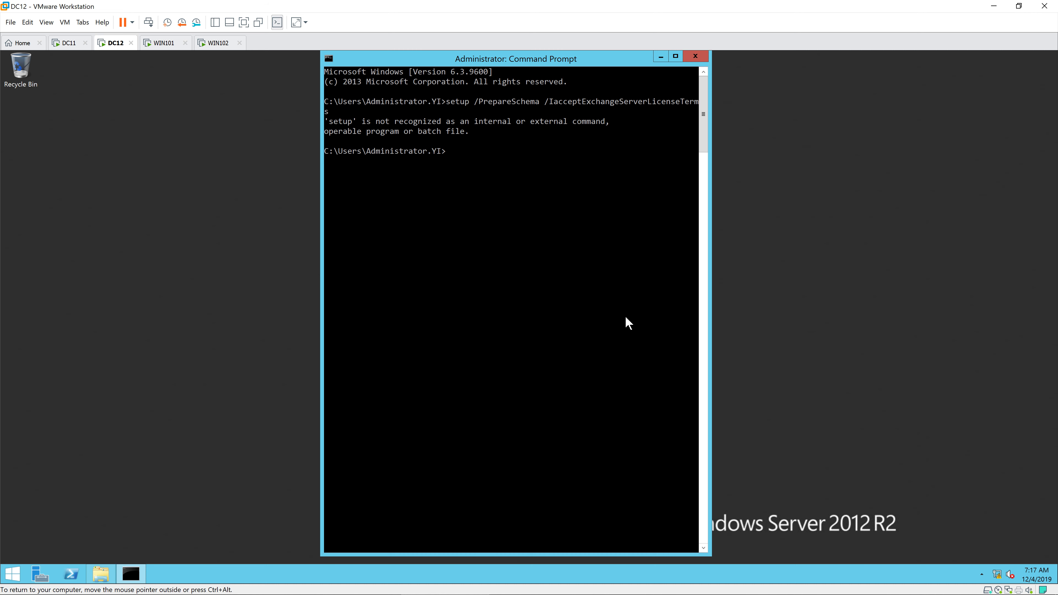
Step: Change directory to C:\Exchange and recall the setup /PrepareSchema command
type("cd C:\\Exchange")
key("Return")
key("Up")
key("Up")
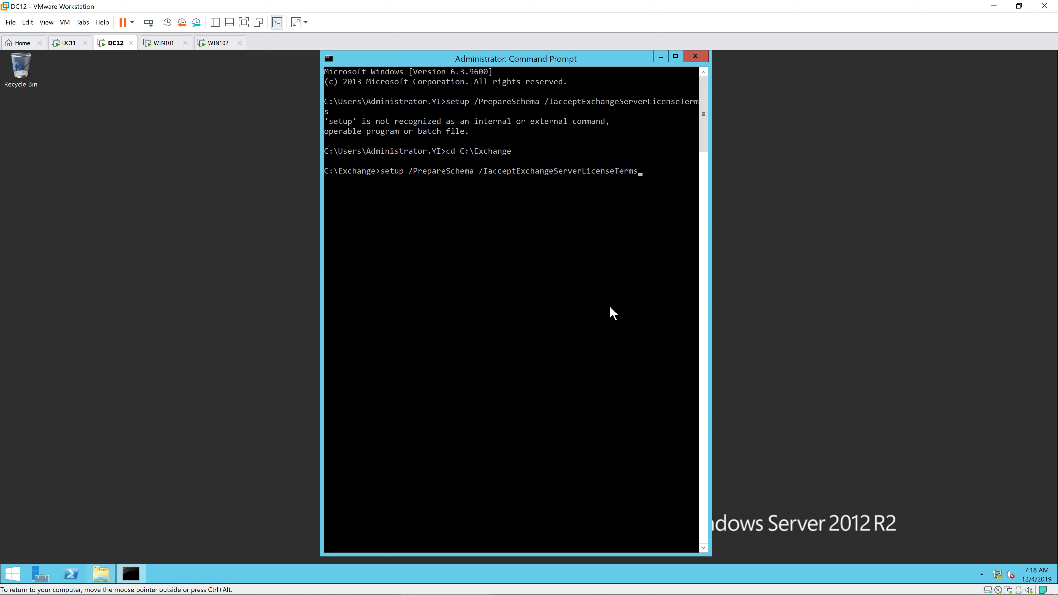
Step: Run setup /PrepareSchema /IAcceptExchangeServerLicenseTerms from C:\Exchange until it completes successfully
key("Return")
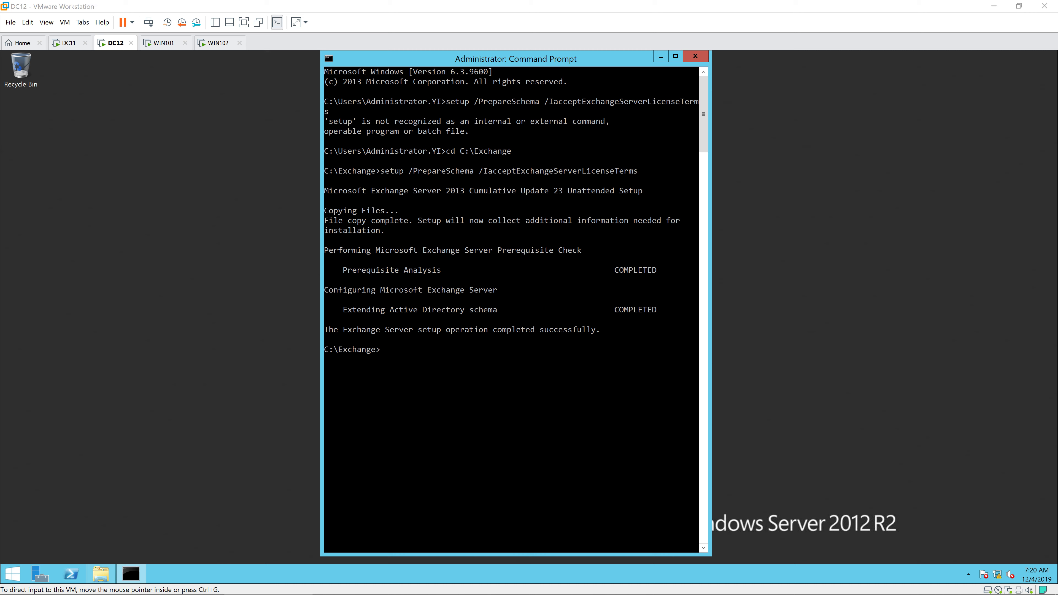
Step: Paste and run setup /PrepareAD /OrganizationName, wait for Organization Preparation to complete, then release the VM
right_click(513, 399)
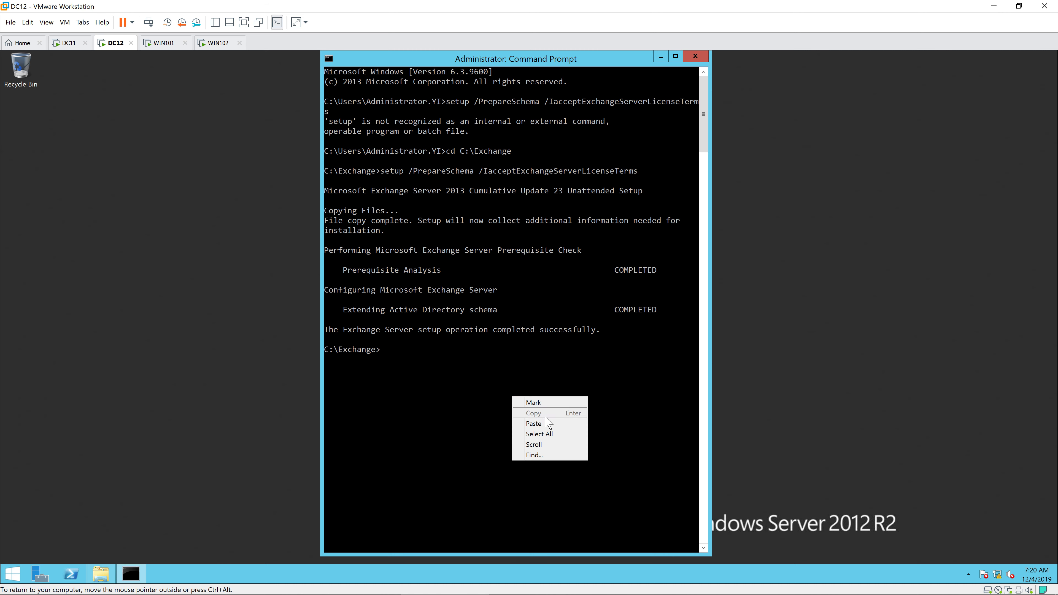
left_click(535, 423)
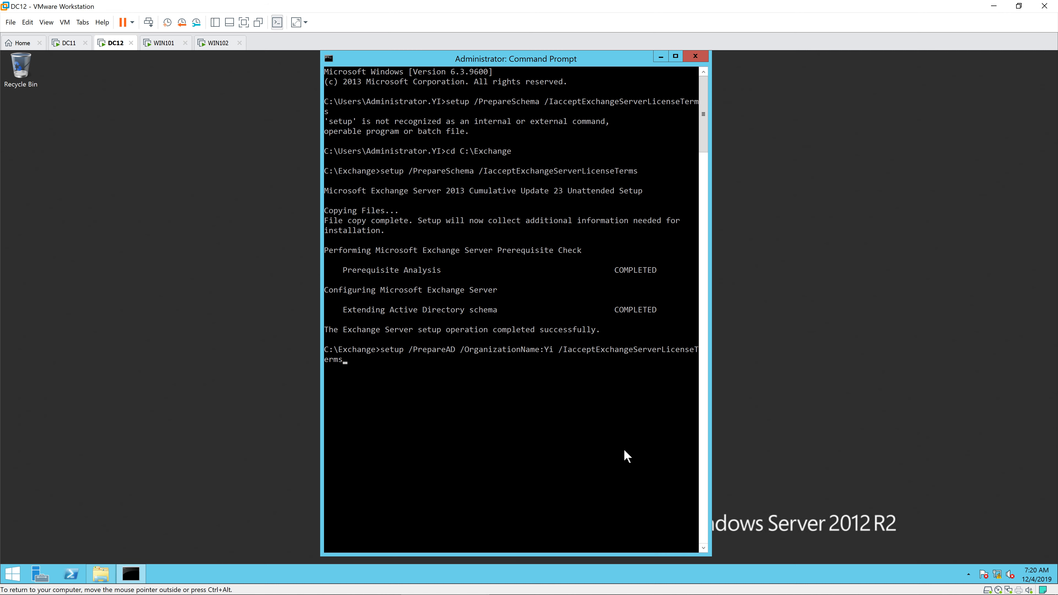
key("Return")
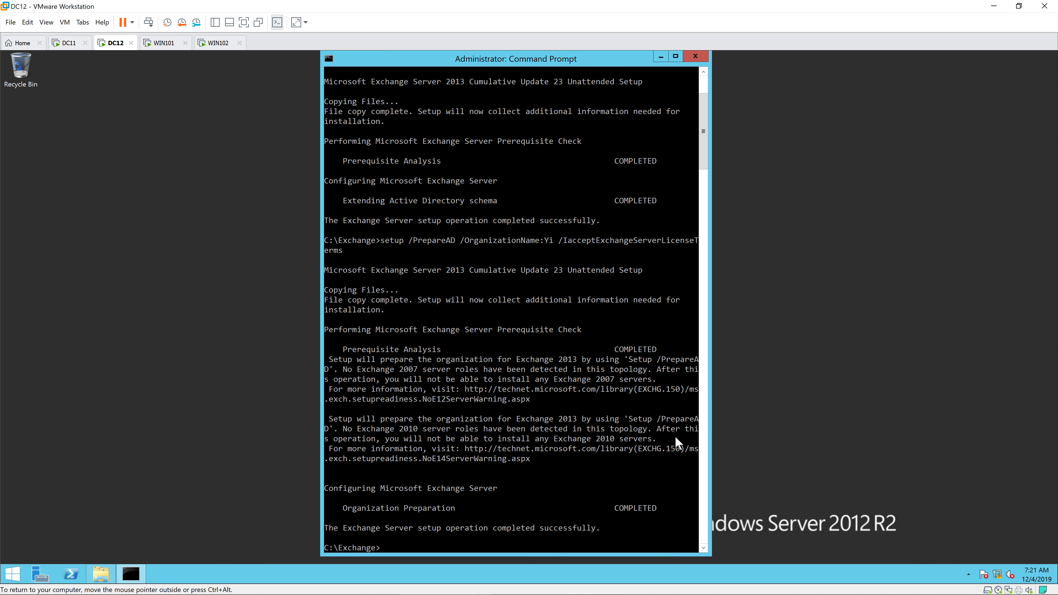
key("ctrl+alt")
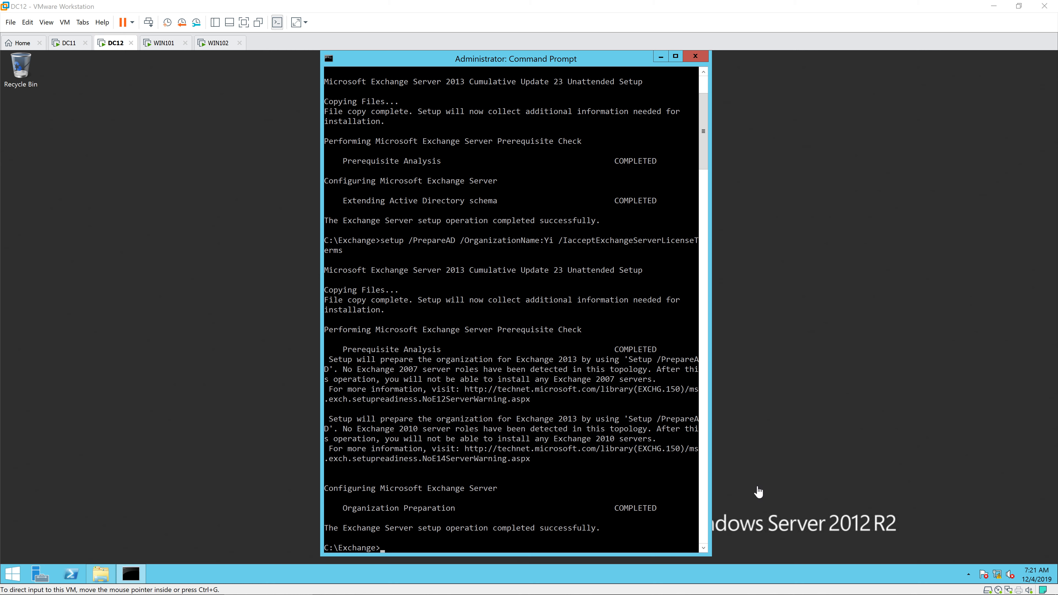
Step: Paste and run setup /PrepareAllDomains /IAcceptExchangeServerLicenseTerms in the DC12 console
right_click(477, 531)
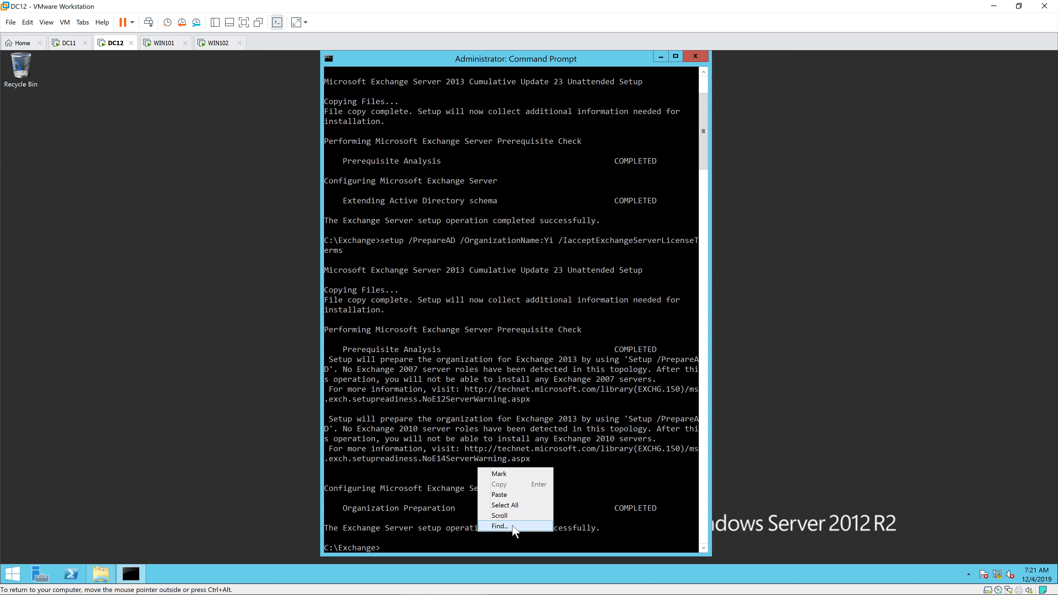
left_click(538, 495)
key("Return")
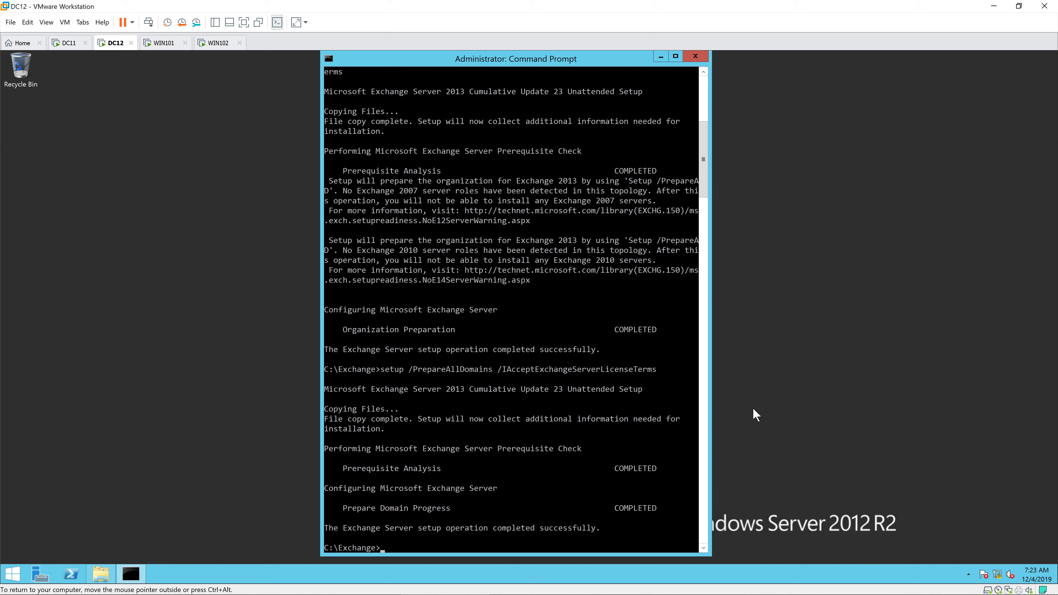
Step: Close the finished command prompt and briefly check the C: drive folders
left_click(695, 56)
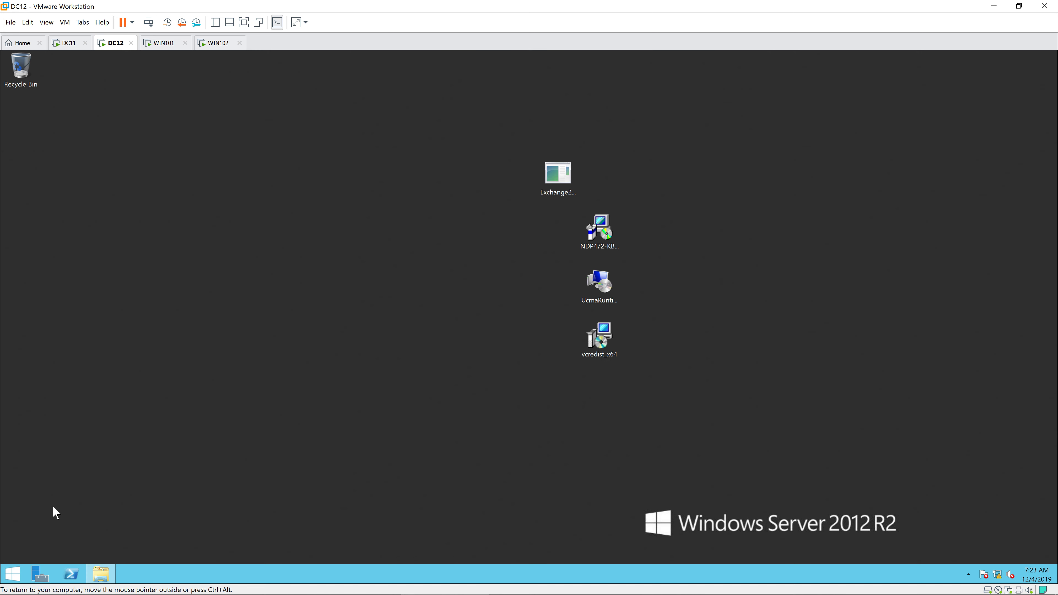
left_click(100, 576)
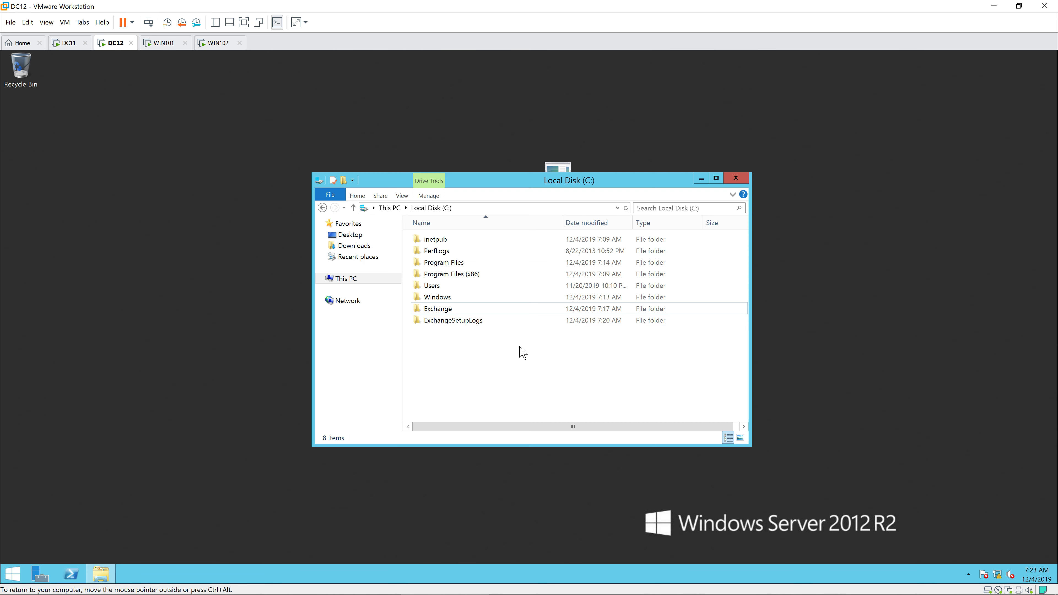
left_click(742, 176)
Step: Restart DC12 via Shut down or sign out > Restart, confirming the reason and dismissing the error
right_click(12, 575)
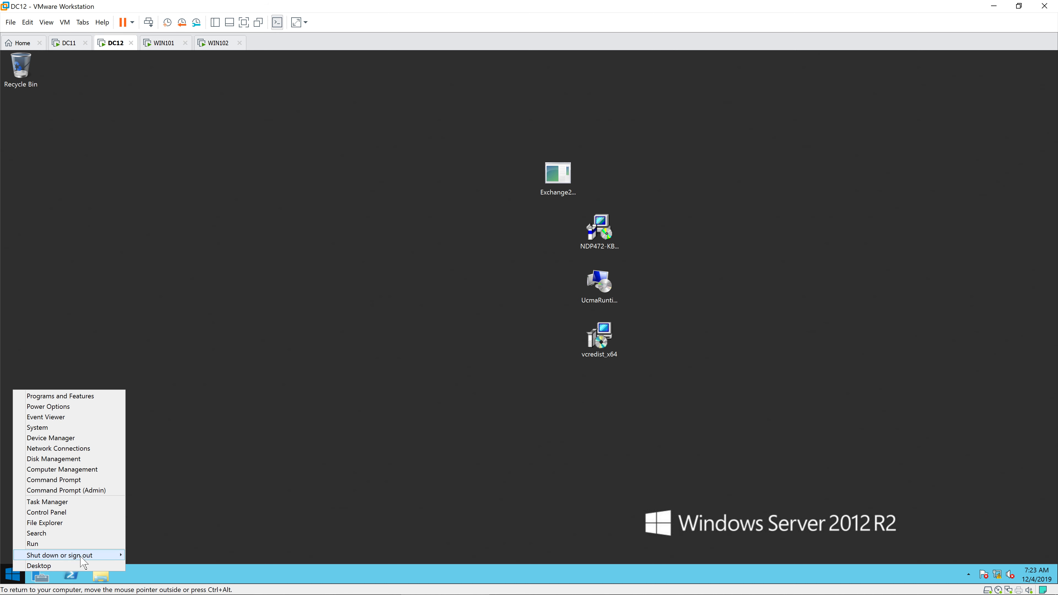
mouse_move(81, 556)
left_click(158, 576)
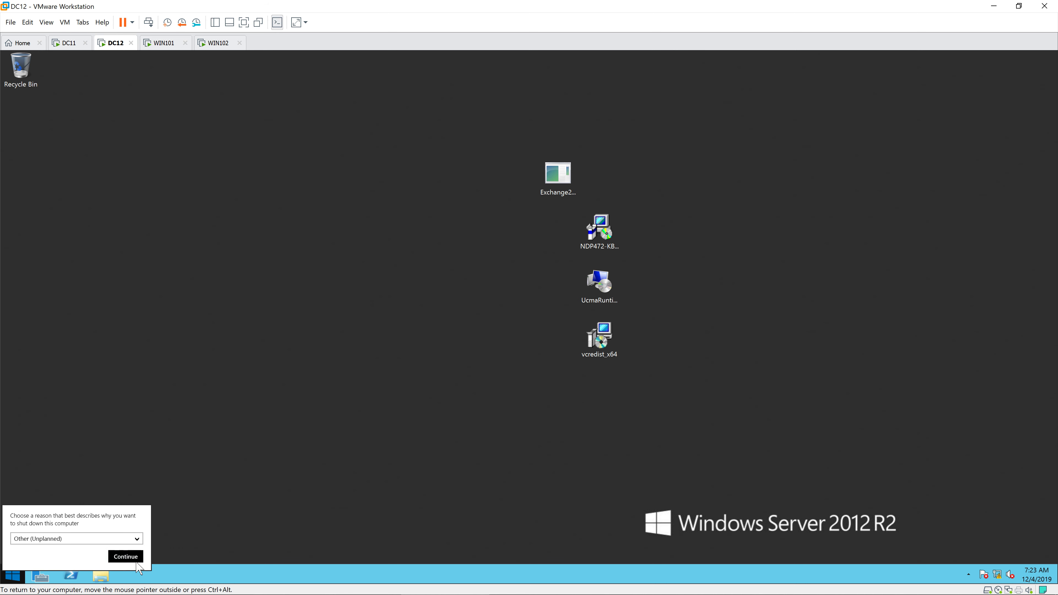
left_click(127, 556)
left_click(620, 368)
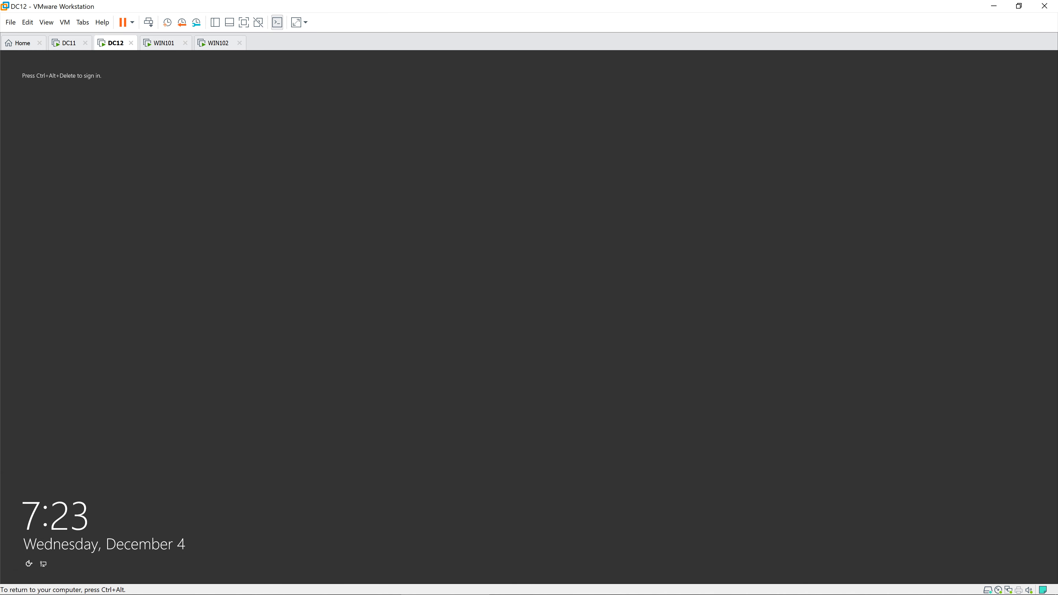
Step: Send Ctrl+Alt+Insert and sign in to DC12 with the administrator password
key("ctrl+alt+Insert")
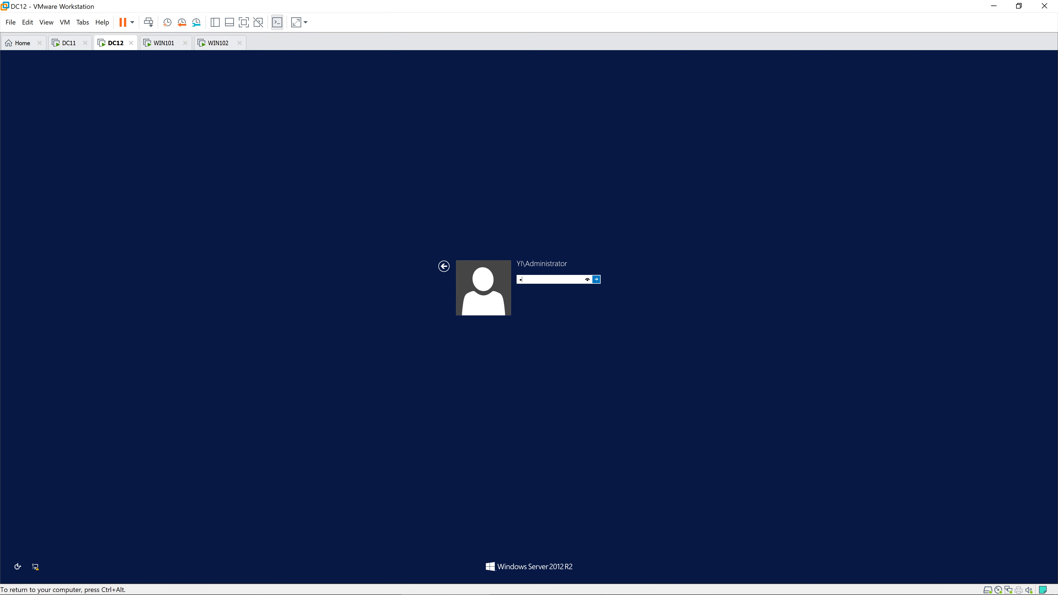
key("Return")
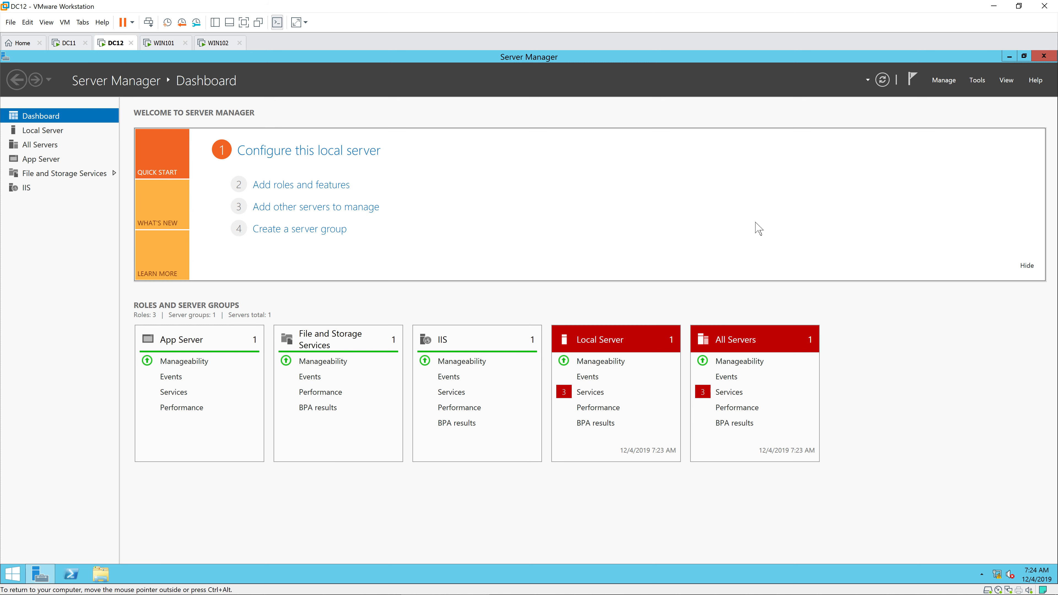
Step: Close Server Manager and launch Command Prompt as administrator, centred on the desktop
left_click(1044, 57)
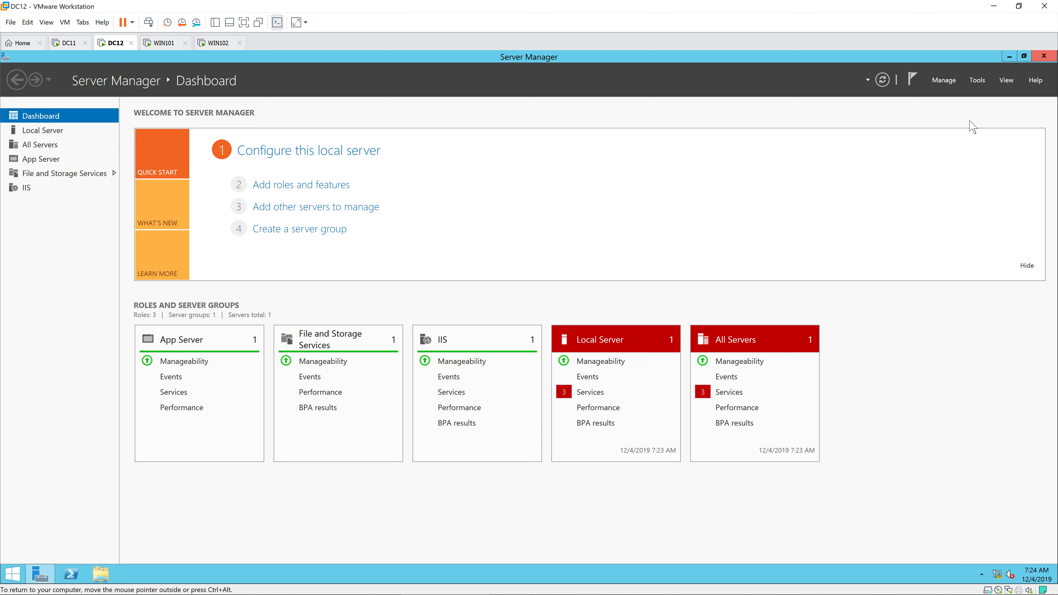
key("super")
type("cmd")
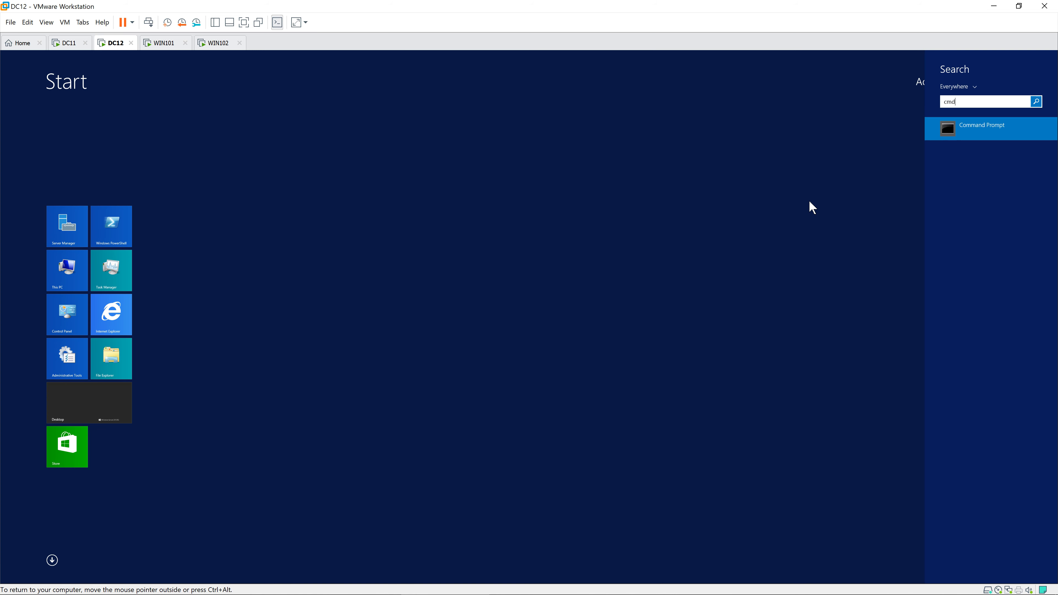
right_click(964, 144)
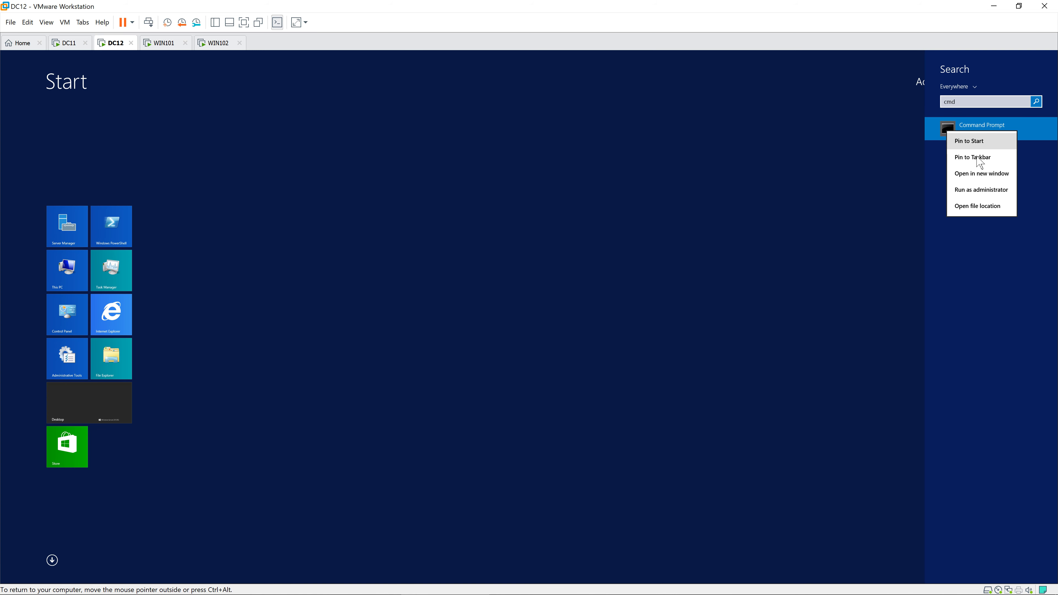
left_click(978, 190)
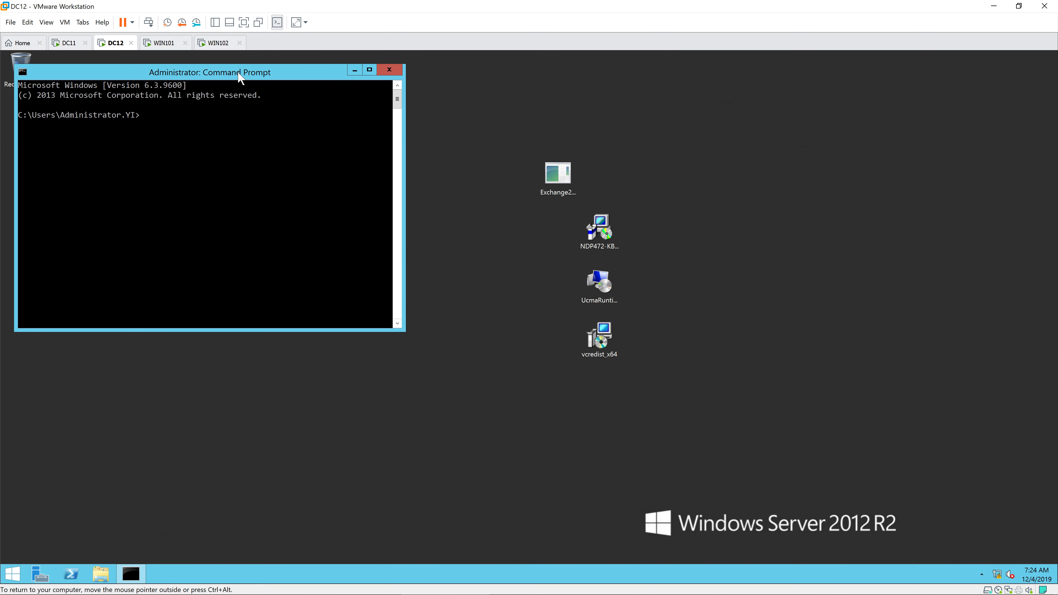
left_click_drag(239, 73, 526, 116)
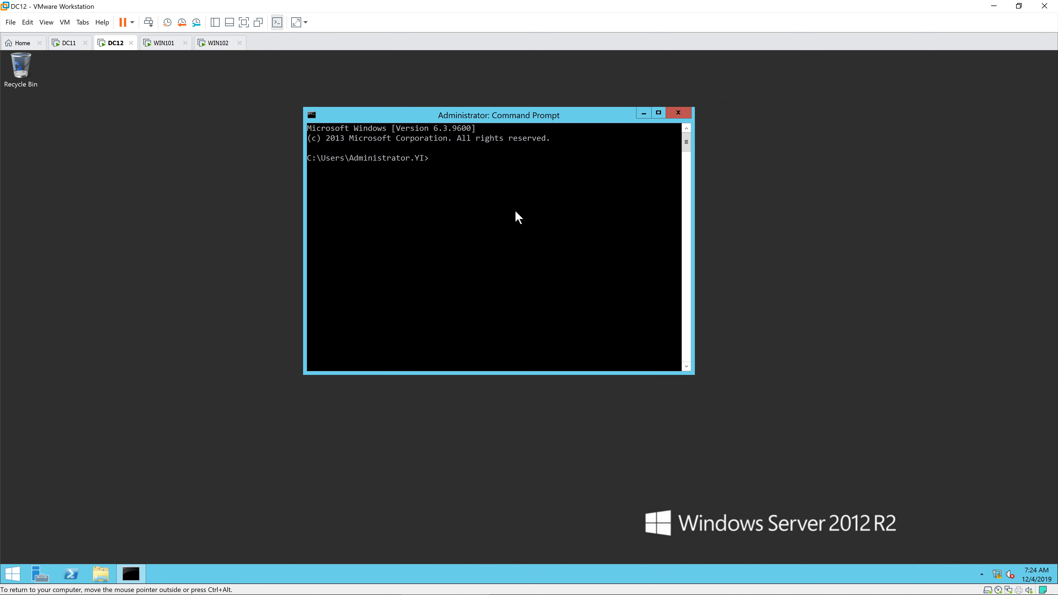
Step: Change to C:\Exchange and enter the setup command
type("cd C:\\Exchange")
key("Return")
type("se")
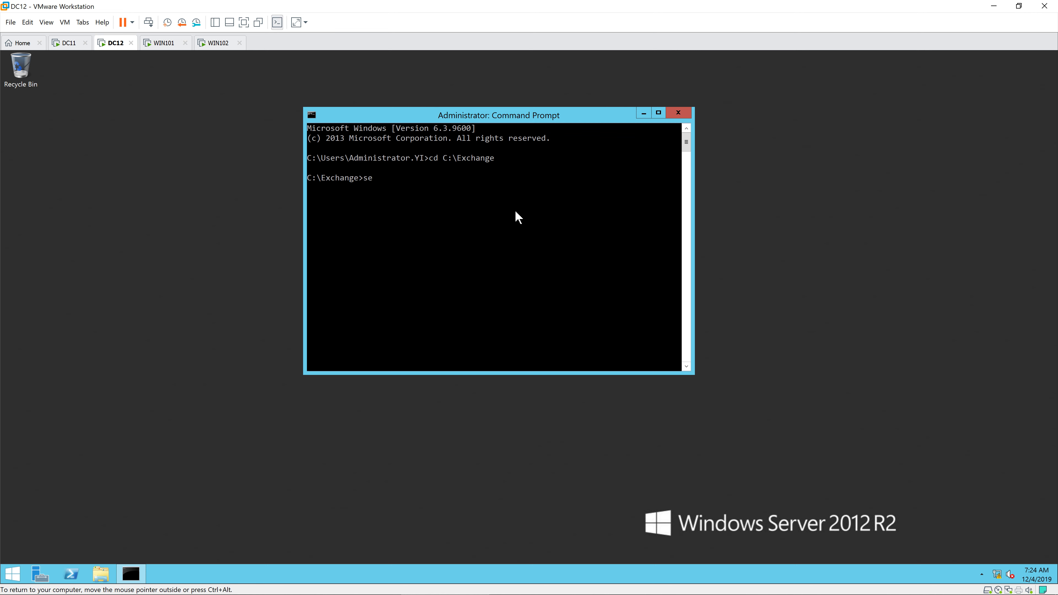
type("tup")
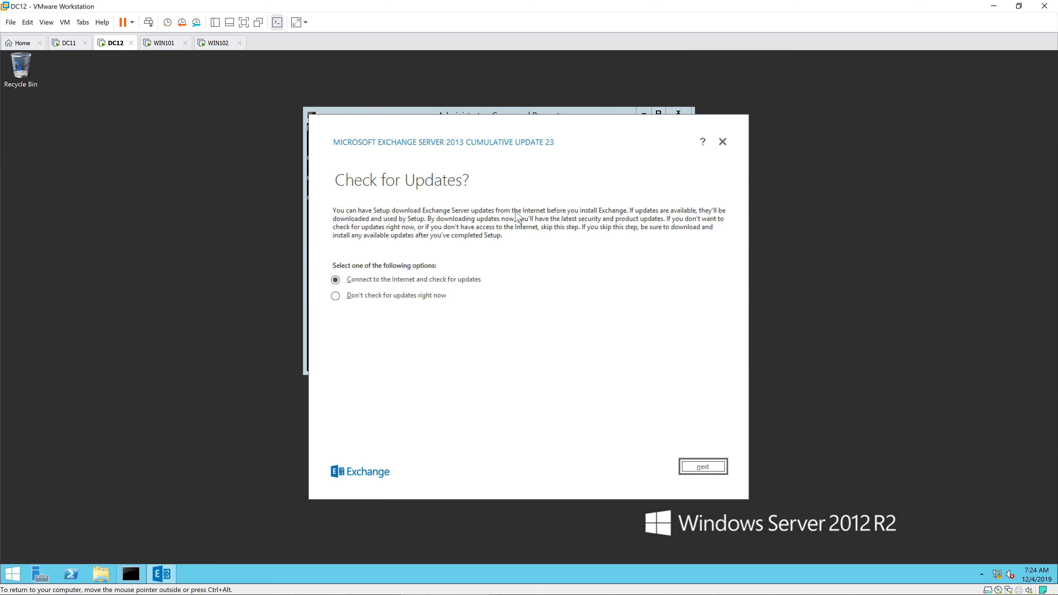
Step: Skip the update check, pass the Introduction, and accept the Exchange license terms
left_click(335, 296)
left_click(702, 467)
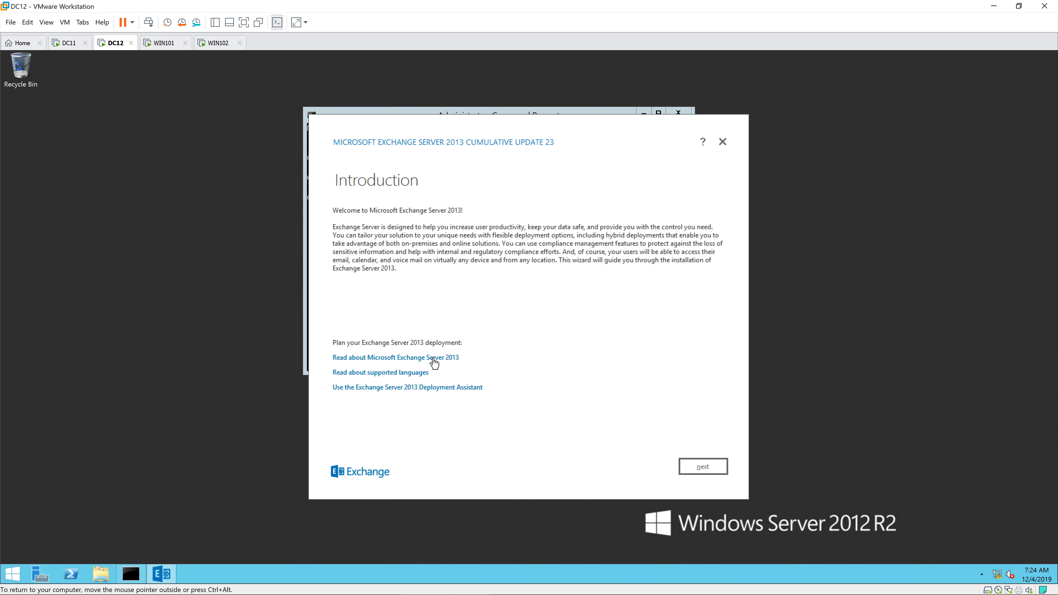
left_click(707, 468)
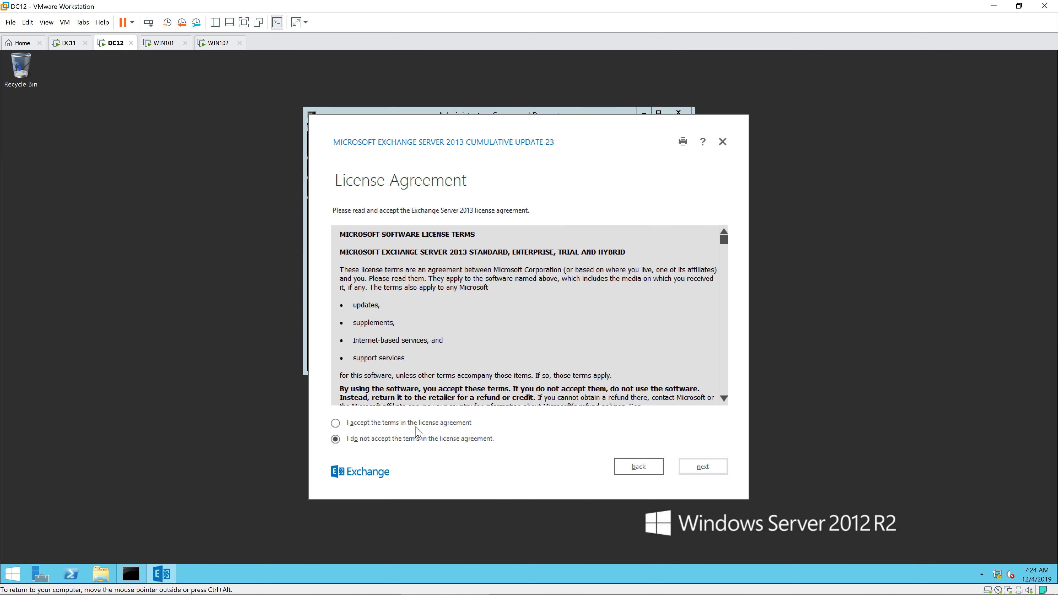
left_click(385, 424)
left_click(719, 469)
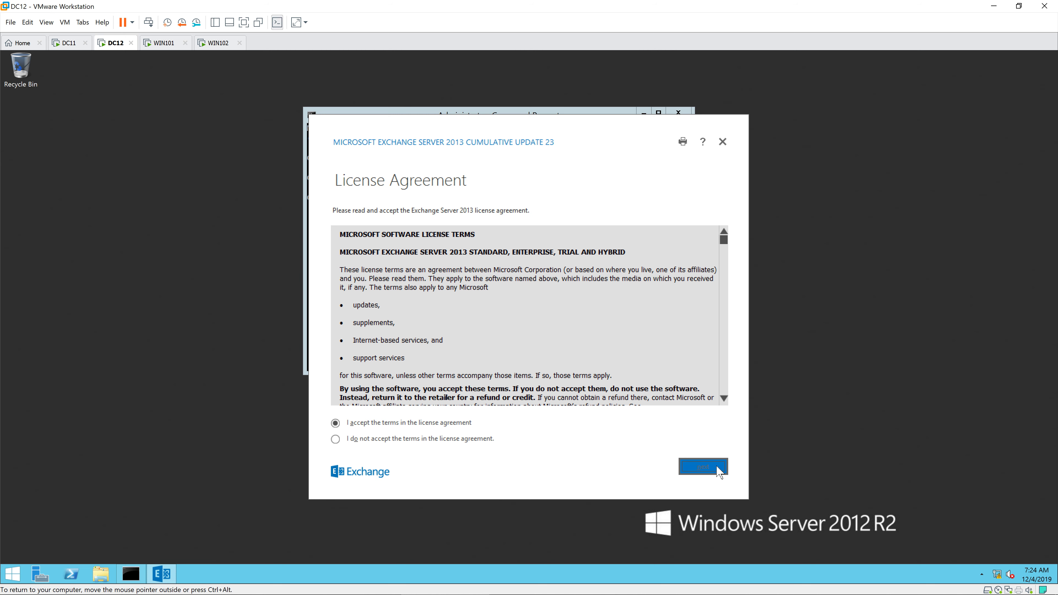
Step: Decline recommended settings, select Mailbox and Client Access roles, keep default location and malware scanning
left_click(382, 265)
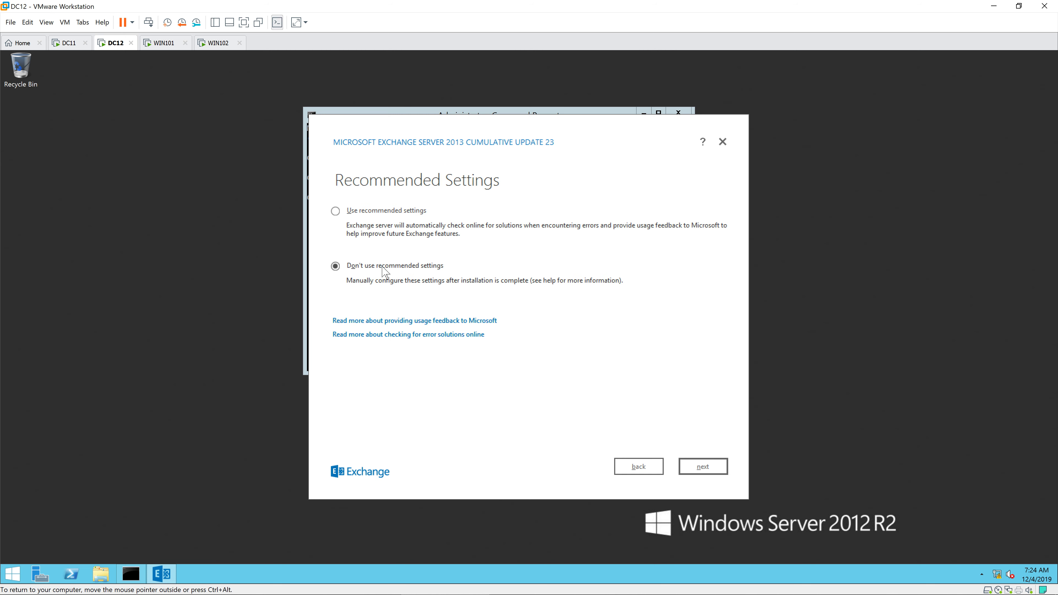
left_click(707, 467)
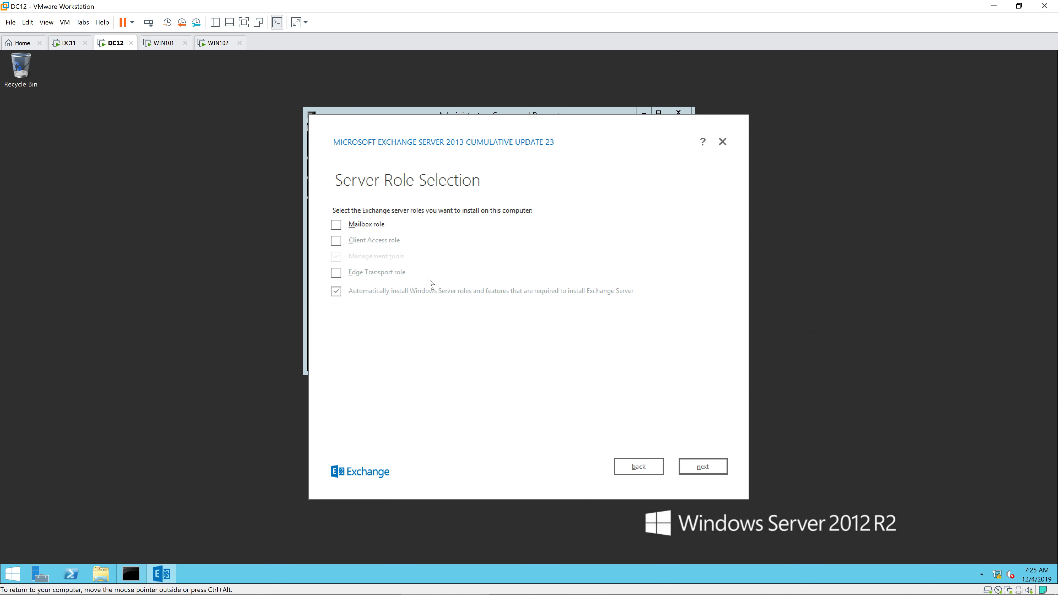
left_click(339, 230)
left_click(337, 241)
left_click(720, 472)
left_click(719, 472)
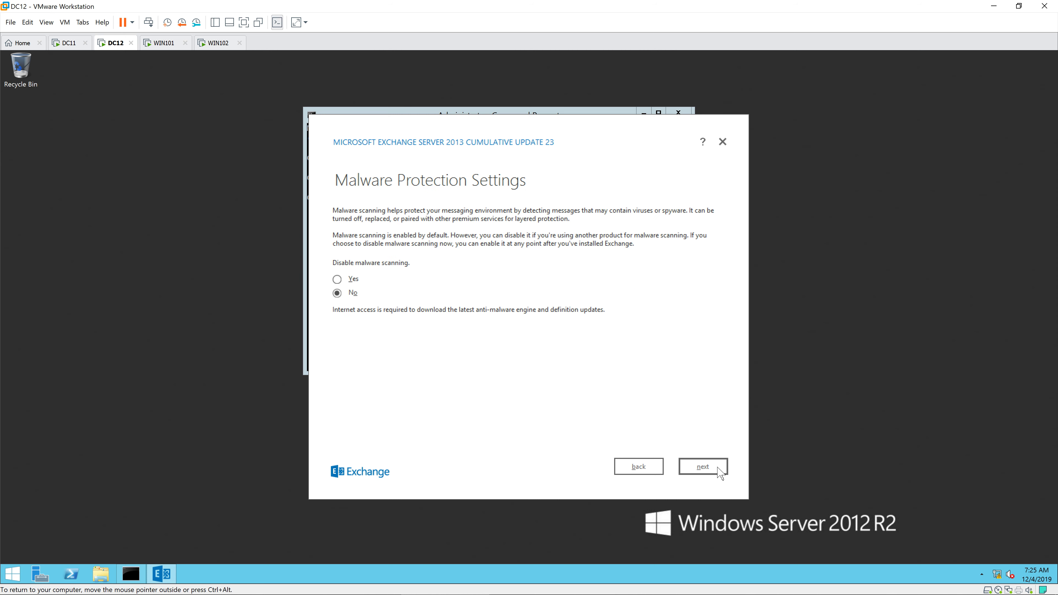
left_click(719, 471)
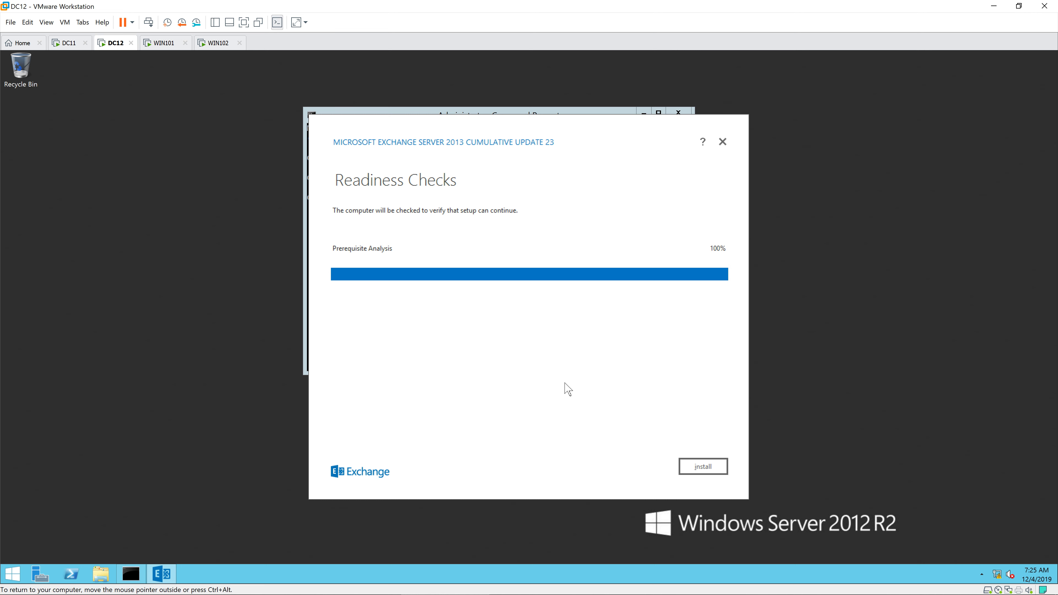
Step: Start the Exchange installation from the Readiness Checks page
left_click(716, 470)
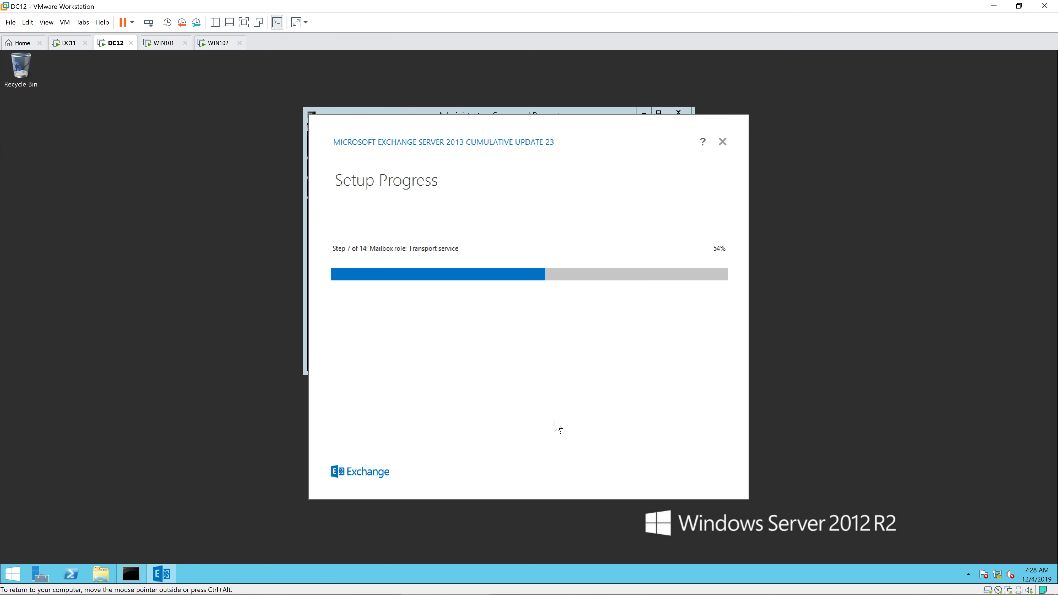
Step: Release the VM with Ctrl+Alt and wait for Setup Completed to appear
key("ctrl+alt")
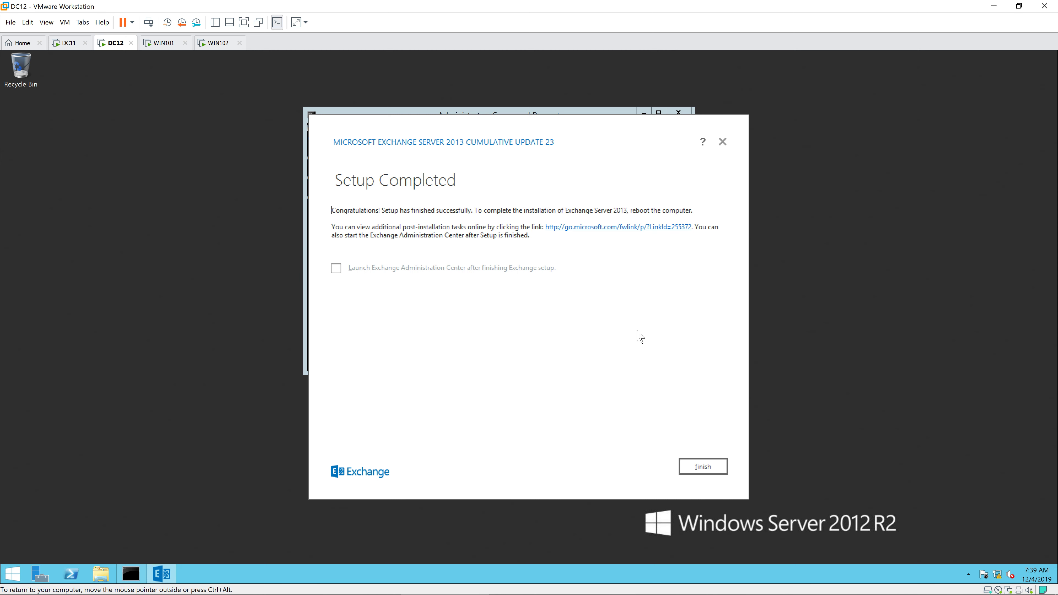
Step: Finish Exchange setup, close the command prompt, and shut down DC12 with the default reason
left_click(703, 467)
left_click(680, 118)
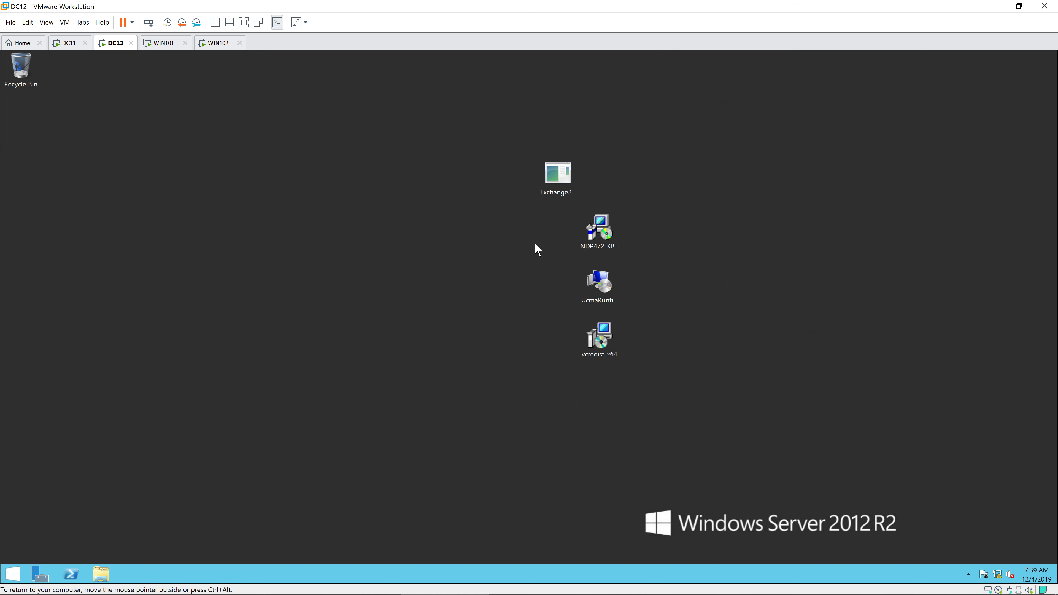
right_click(13, 573)
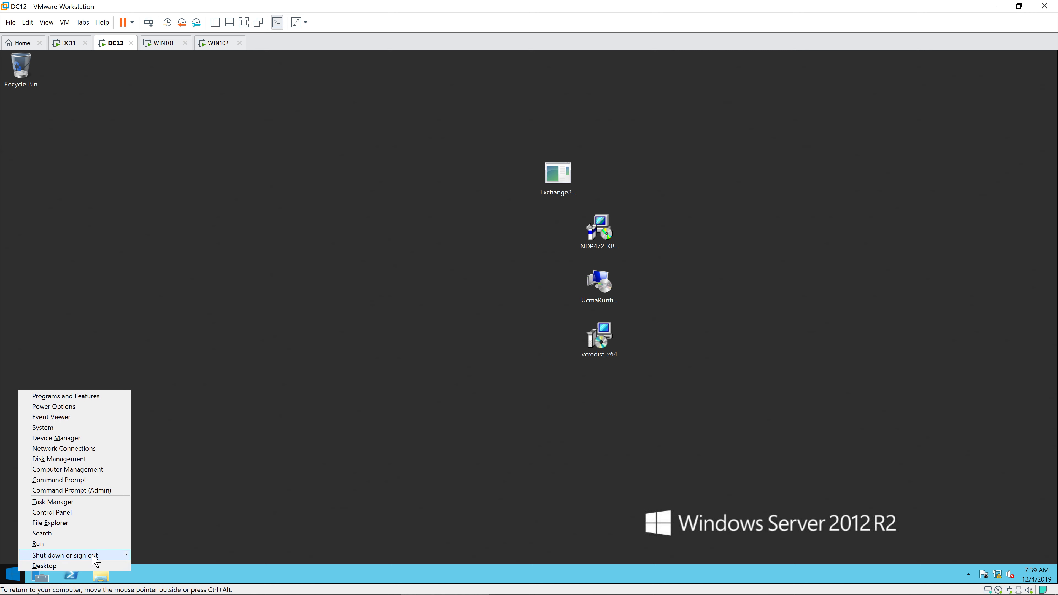
mouse_move(95, 560)
left_click(160, 565)
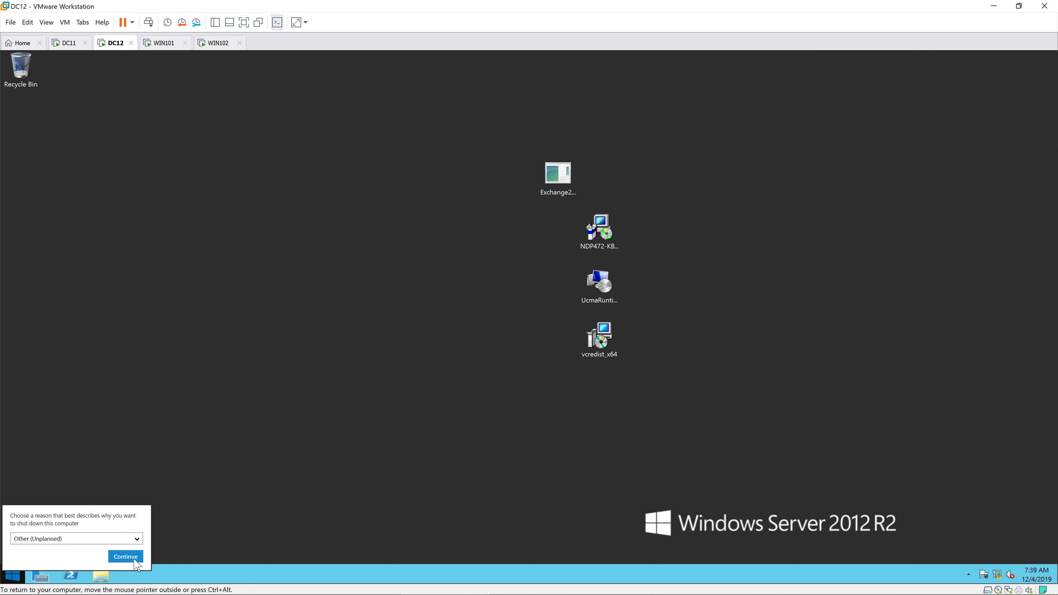
left_click(125, 557)
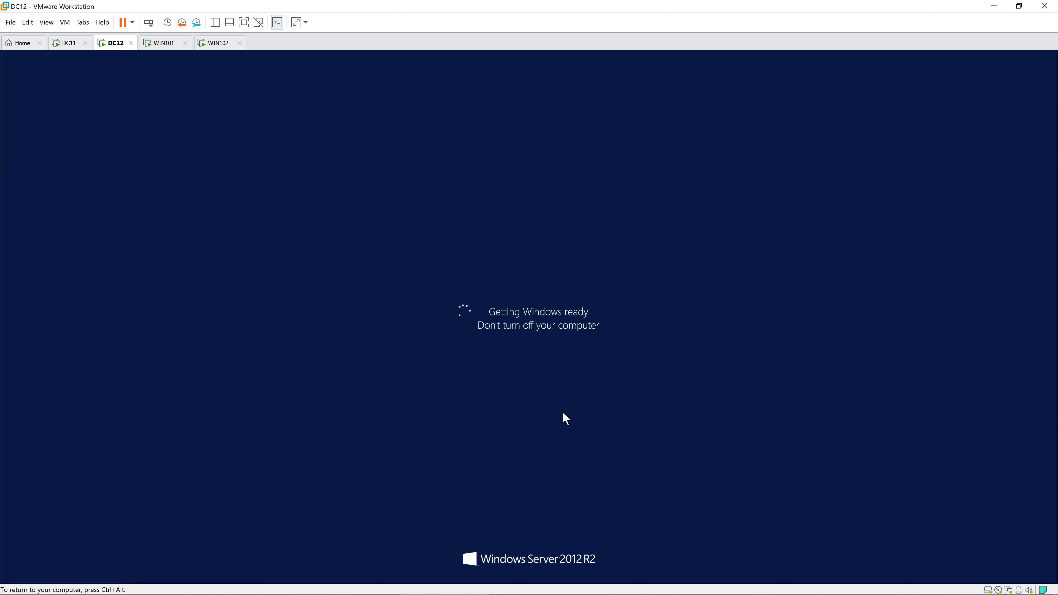
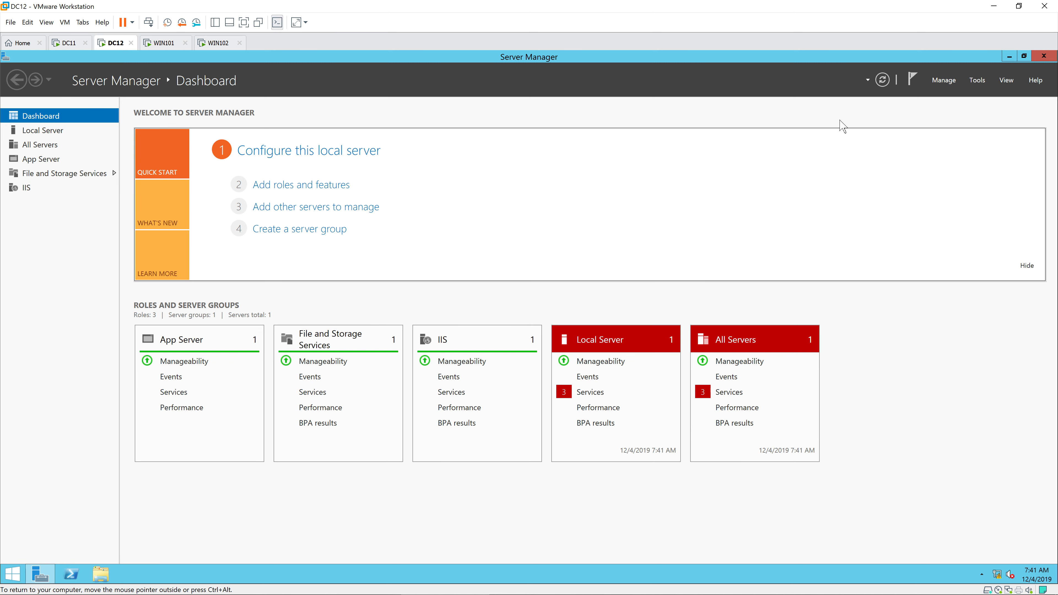
Step: Close Server Manager and launch Exchange Administrative Center from Apps, postponing the browser setup
left_click(1043, 56)
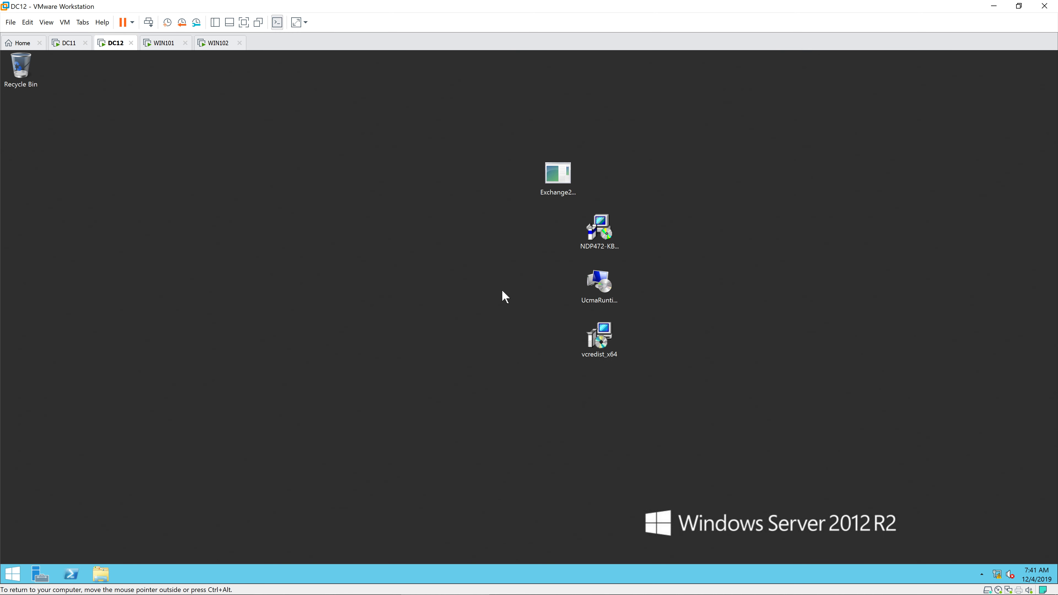
key("super")
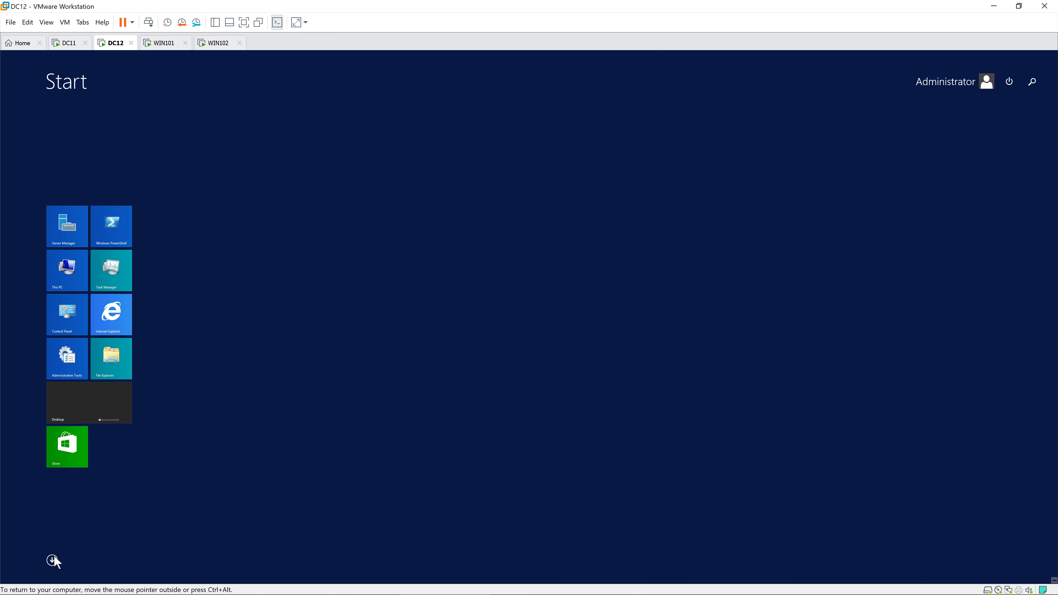
left_click(52, 560)
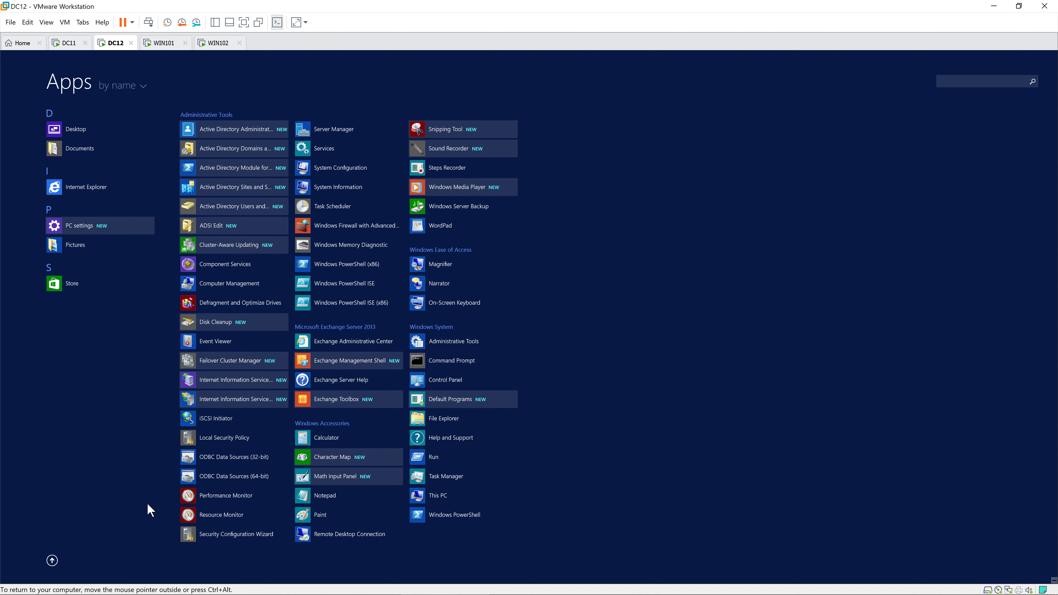
left_click(384, 342)
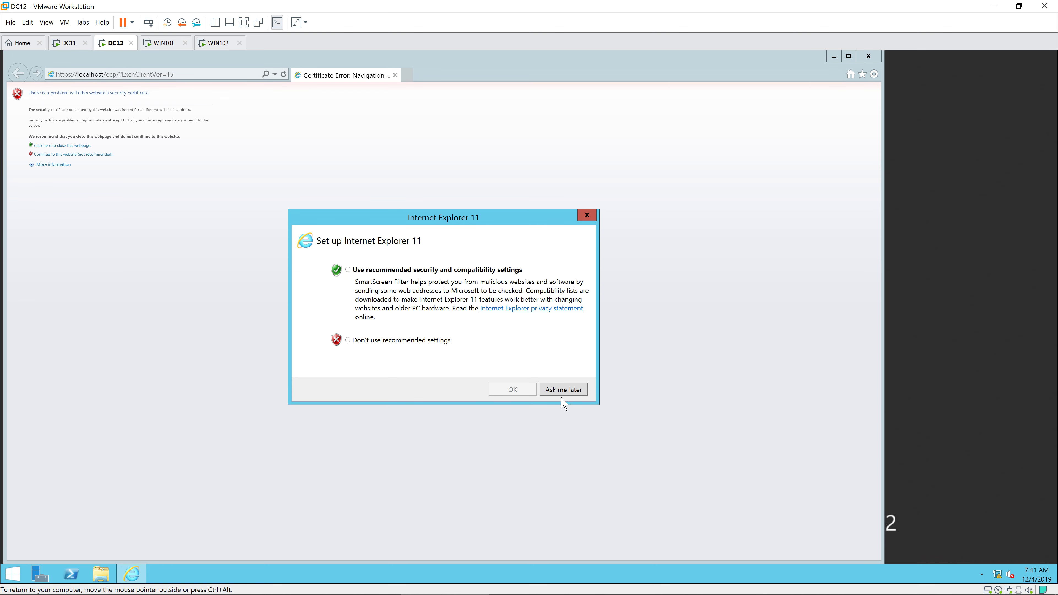
left_click(563, 390)
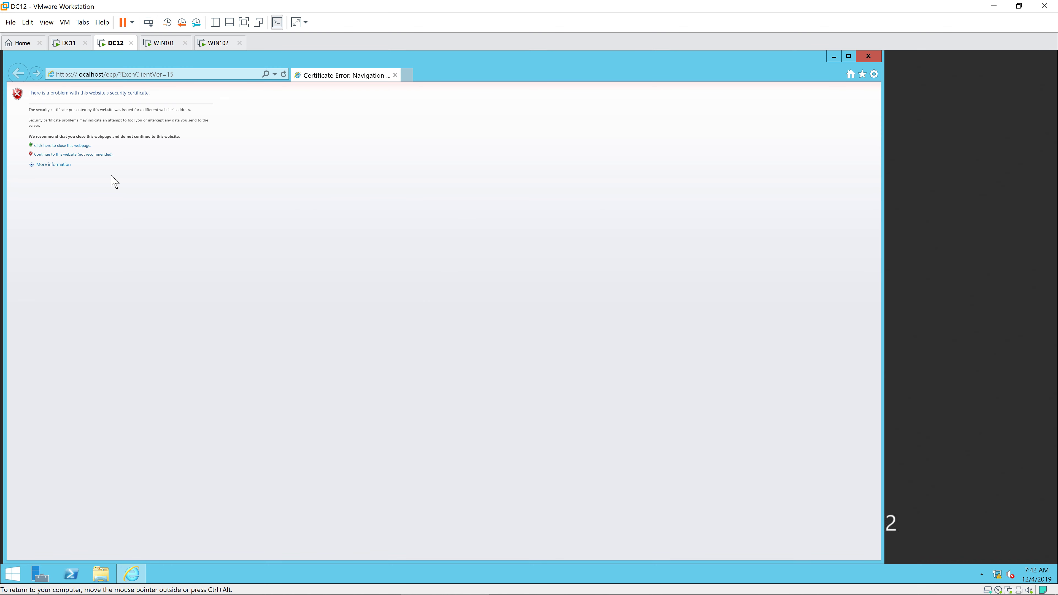
Step: Set Internet Explorer zoom to 200%, maximize it, and proceed past the certificate warning
left_click(873, 74)
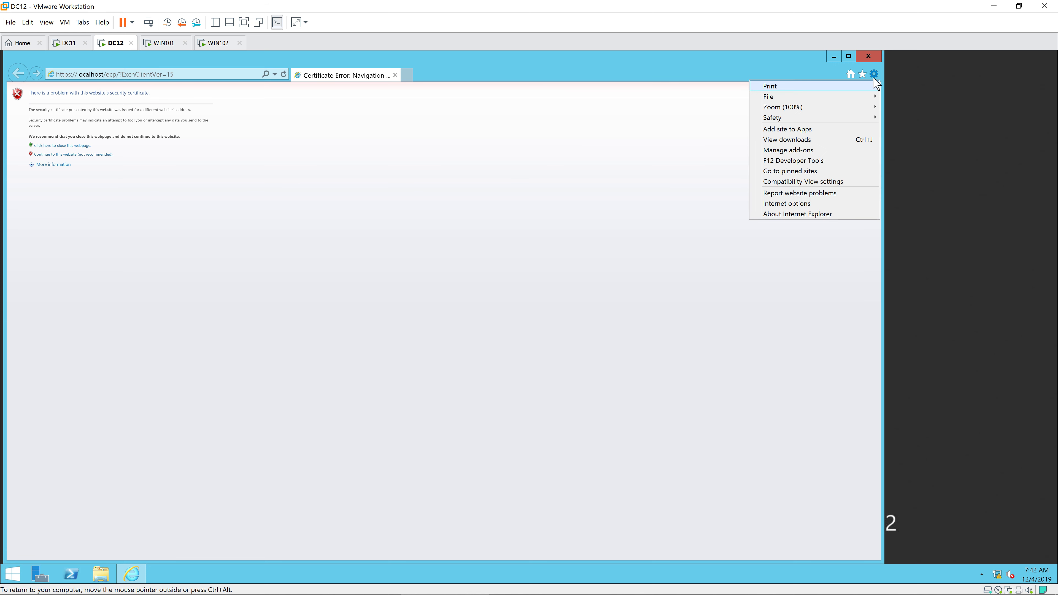
mouse_move(838, 107)
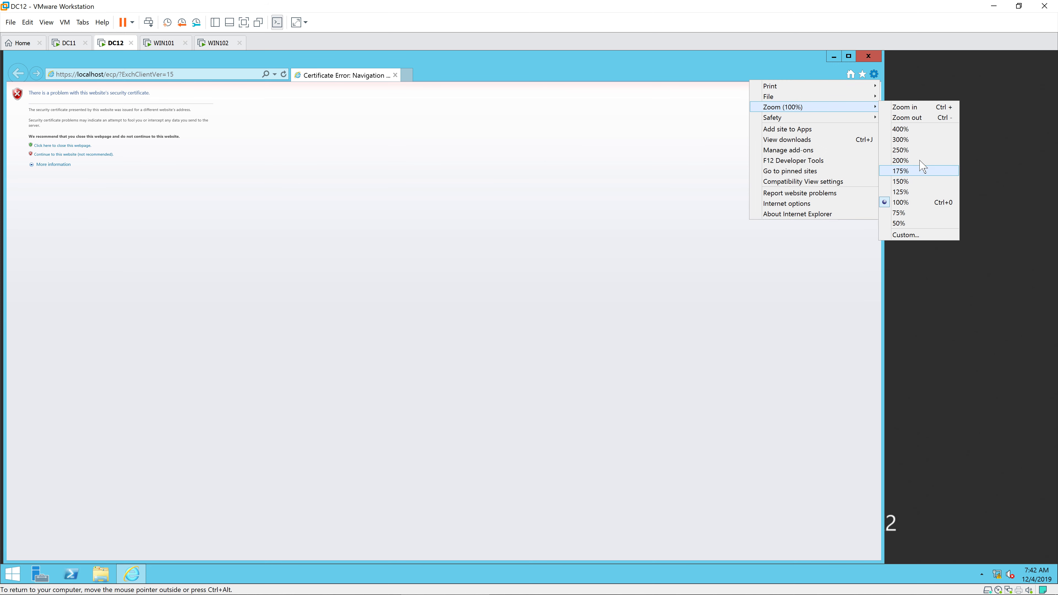
left_click(900, 160)
left_click(848, 56)
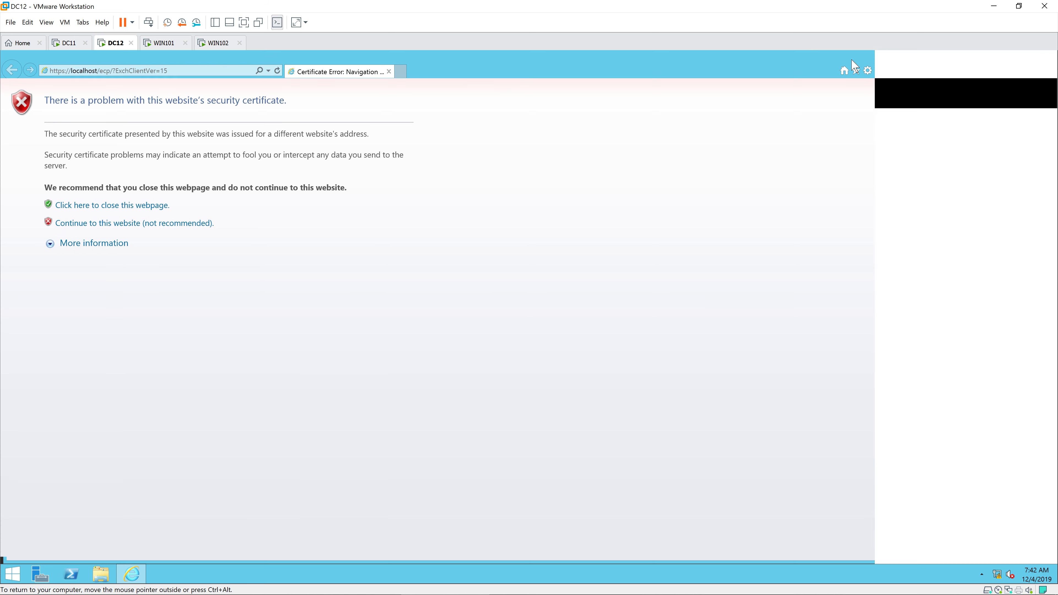
left_click(171, 227)
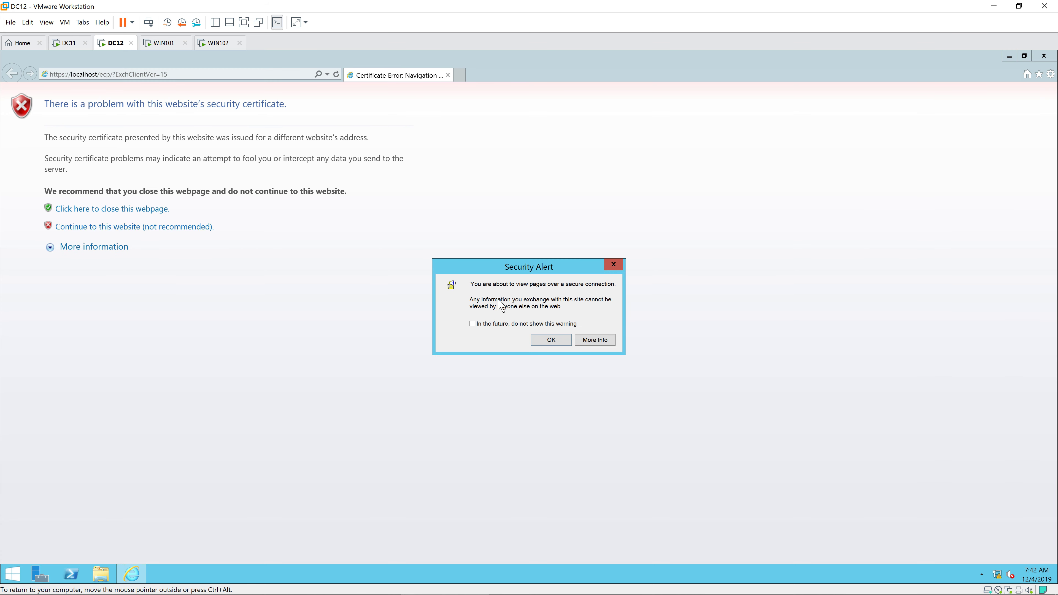
left_click(548, 338)
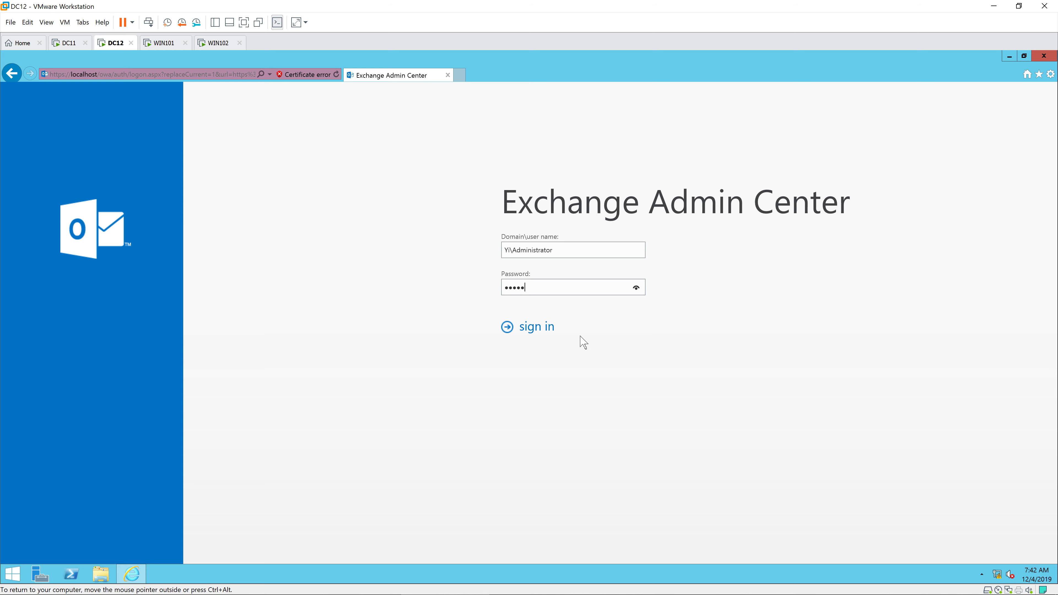
Step: Sign in to Exchange Admin Center as administrator and decline storing the password
key("Return")
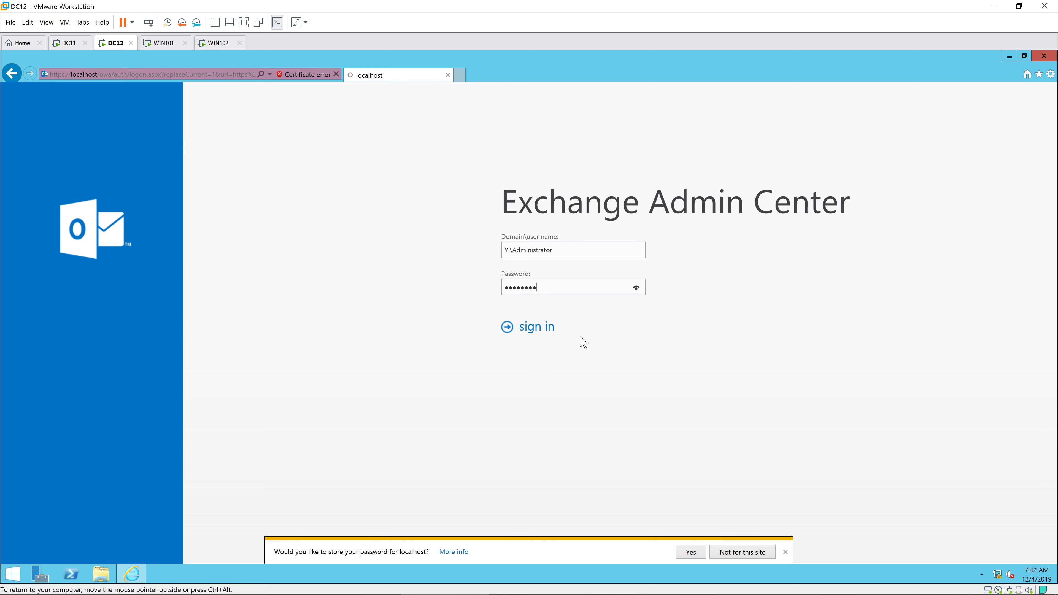
left_click(785, 552)
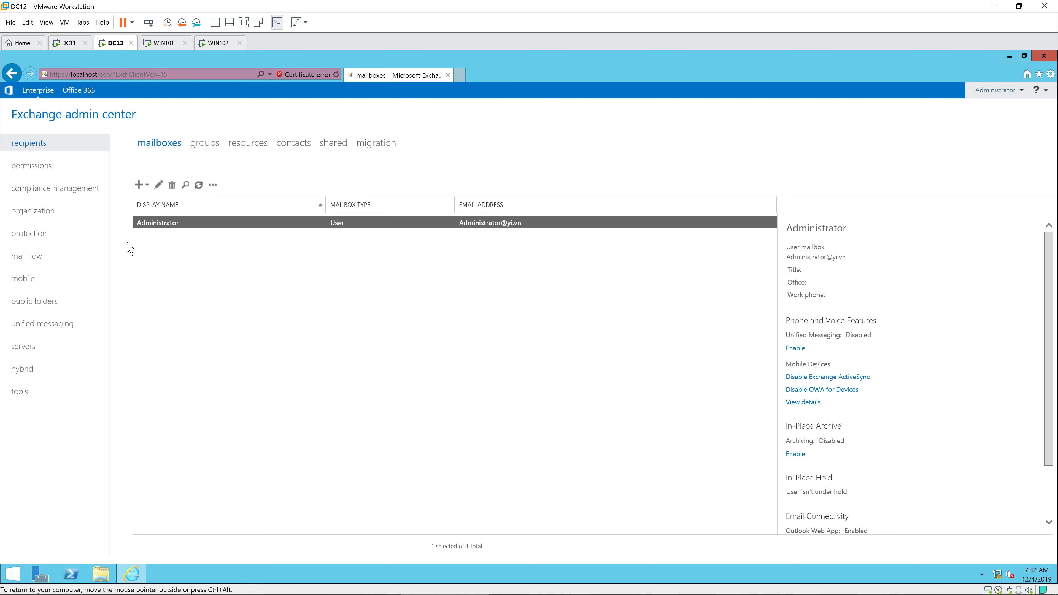
Step: Create a user mailbox for the first IT-unit user in the only mailbox database
left_click(138, 185)
left_click(187, 208)
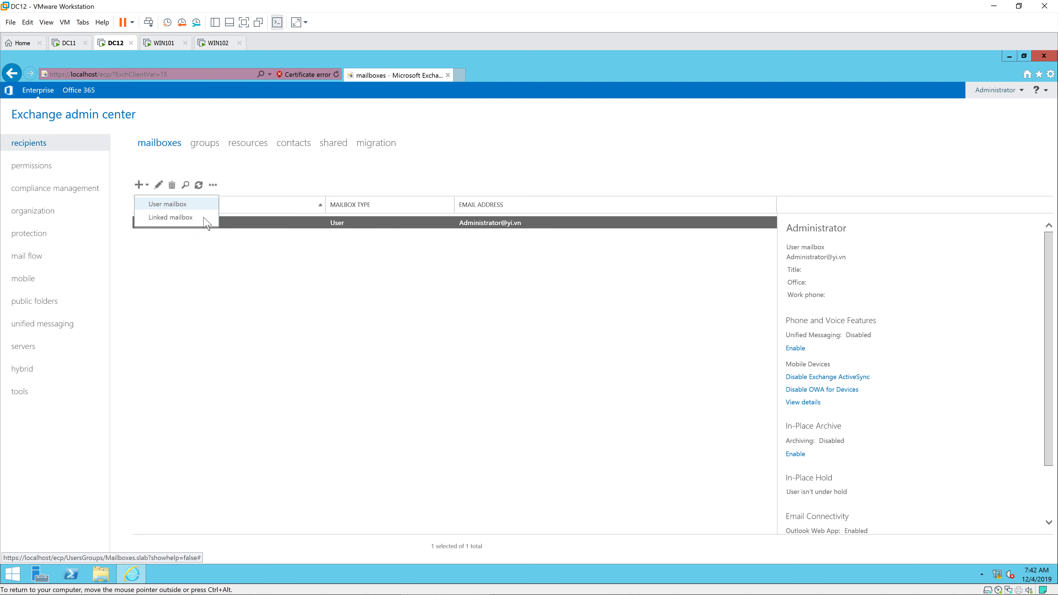
left_click(523, 275)
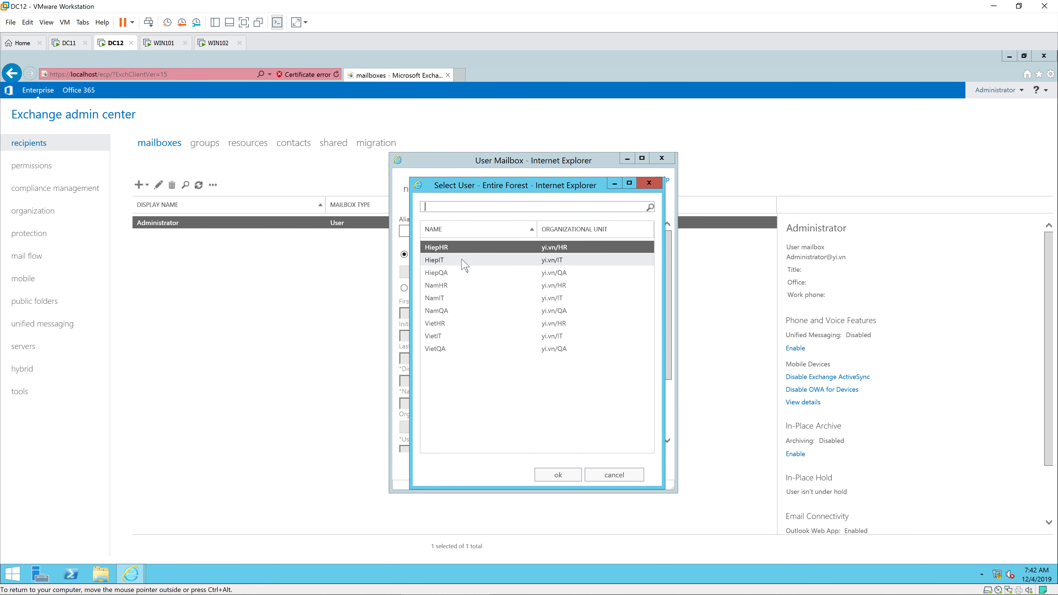
double_click(465, 260)
scroll(669, 263, "down", 3)
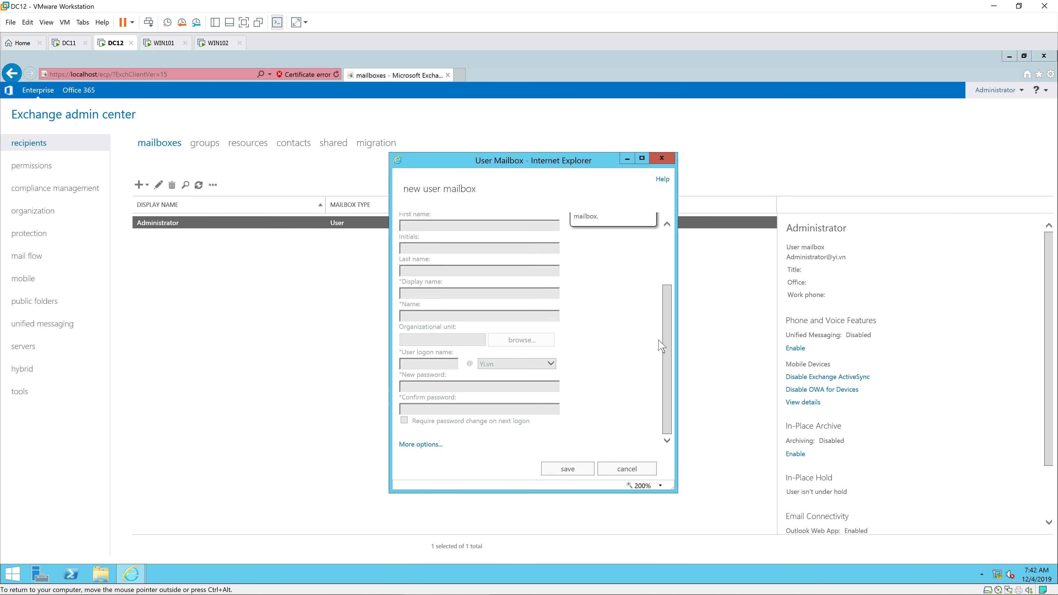
left_click(434, 450)
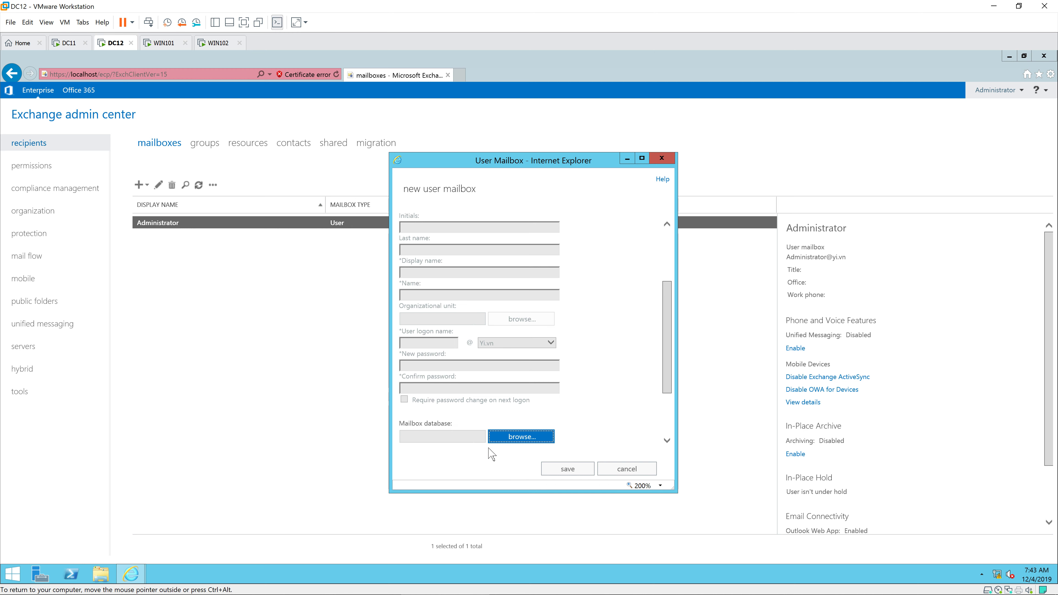
left_click(521, 436)
left_click(681, 474)
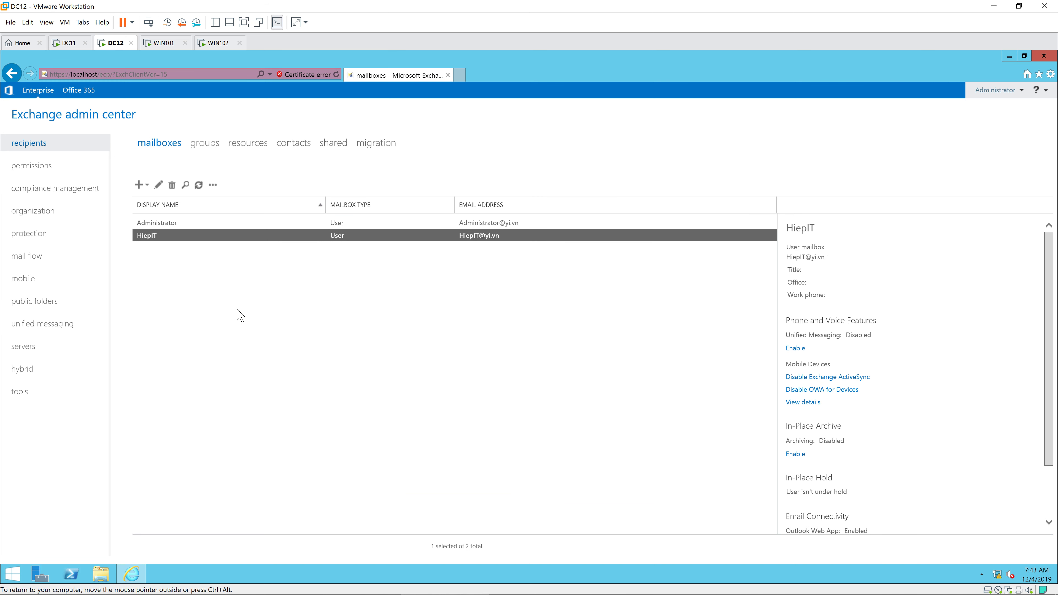
Step: Create and save a second user mailbox for the last IT-unit user in the same database
left_click(139, 185)
left_click(159, 209)
left_click(138, 185)
left_click(182, 206)
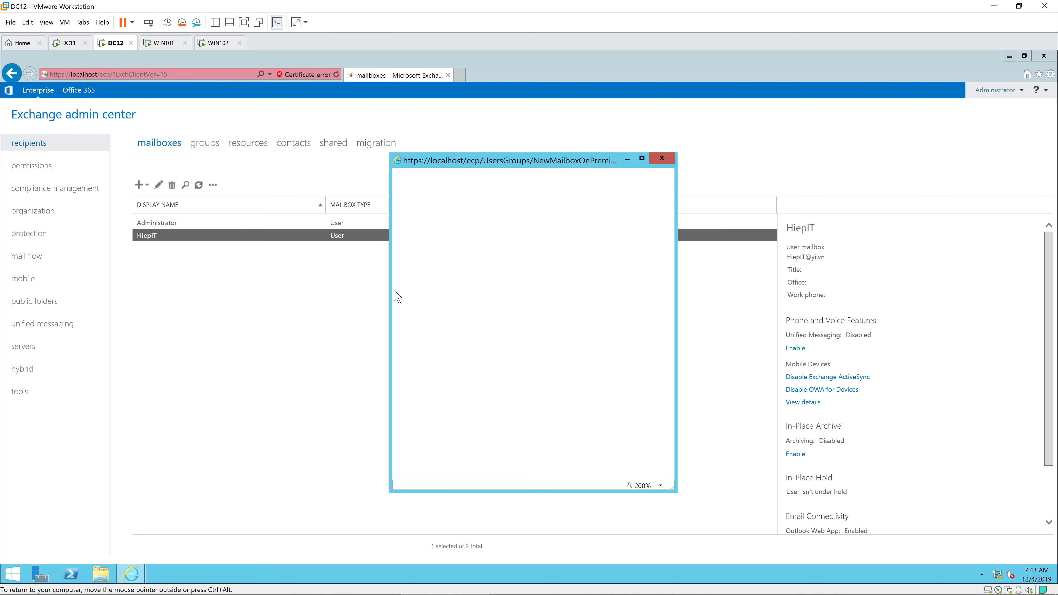
left_click(519, 275)
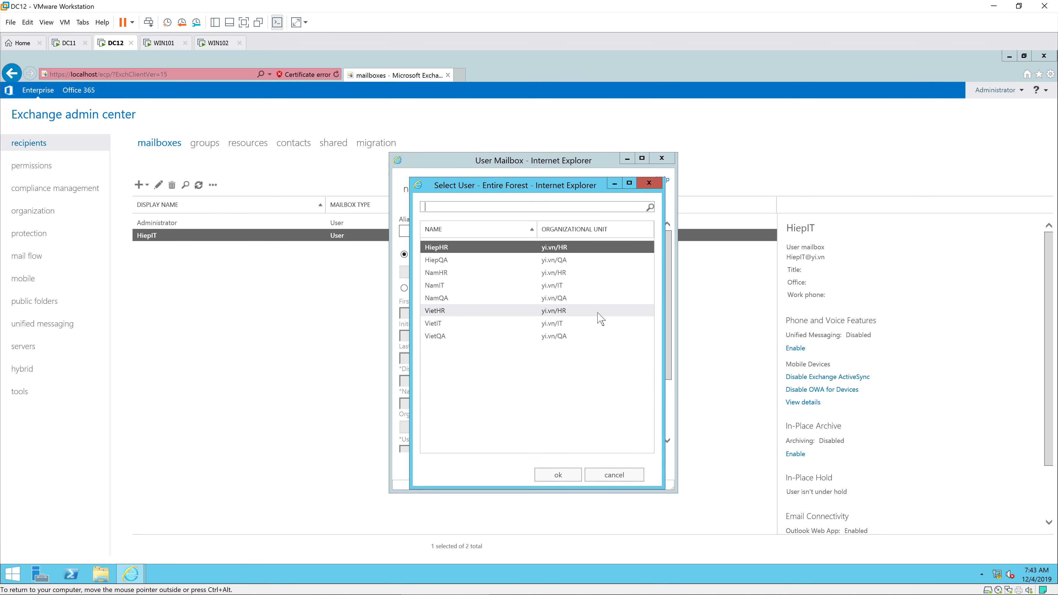
left_click(456, 325)
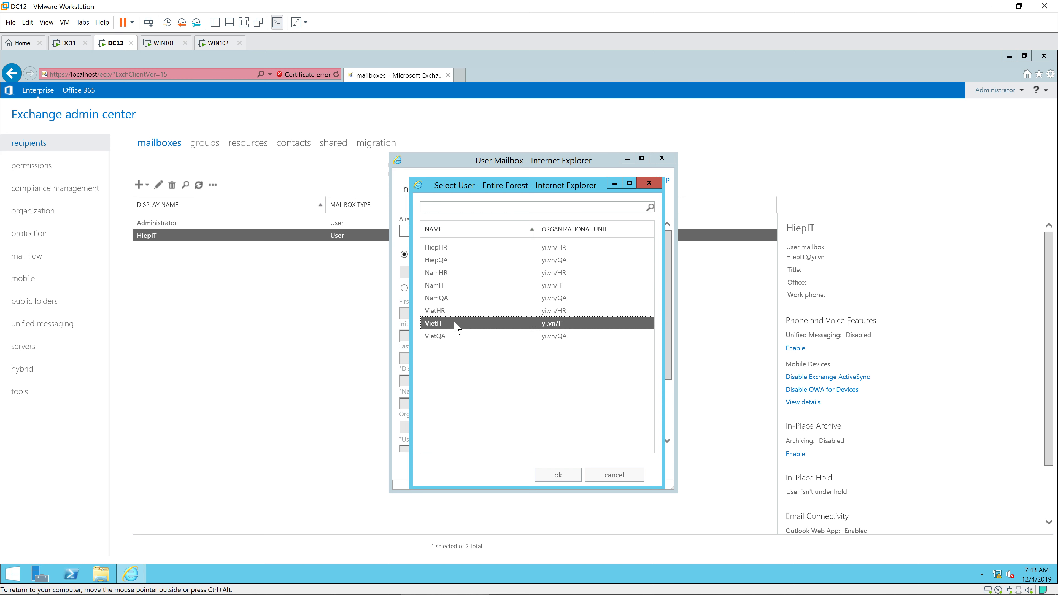
double_click(456, 325)
scroll(587, 391, "down", 3)
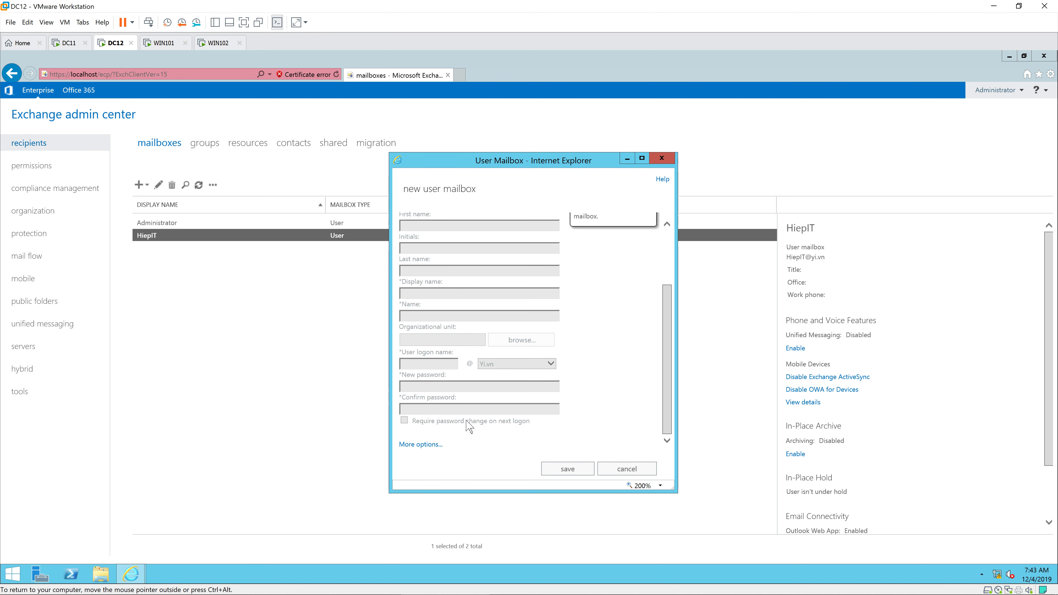
left_click(429, 443)
left_click(540, 438)
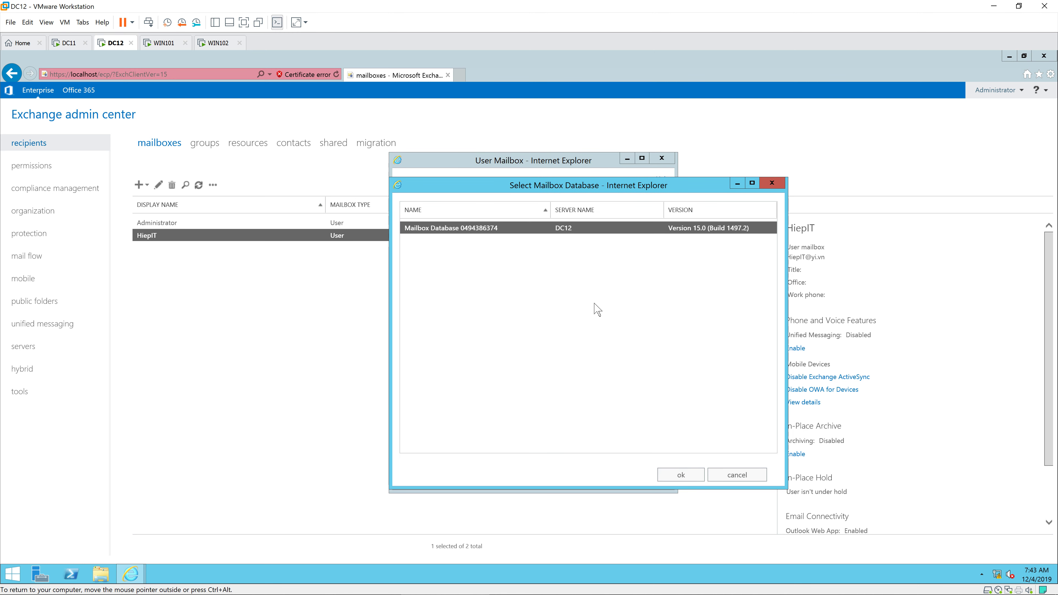
left_click(681, 474)
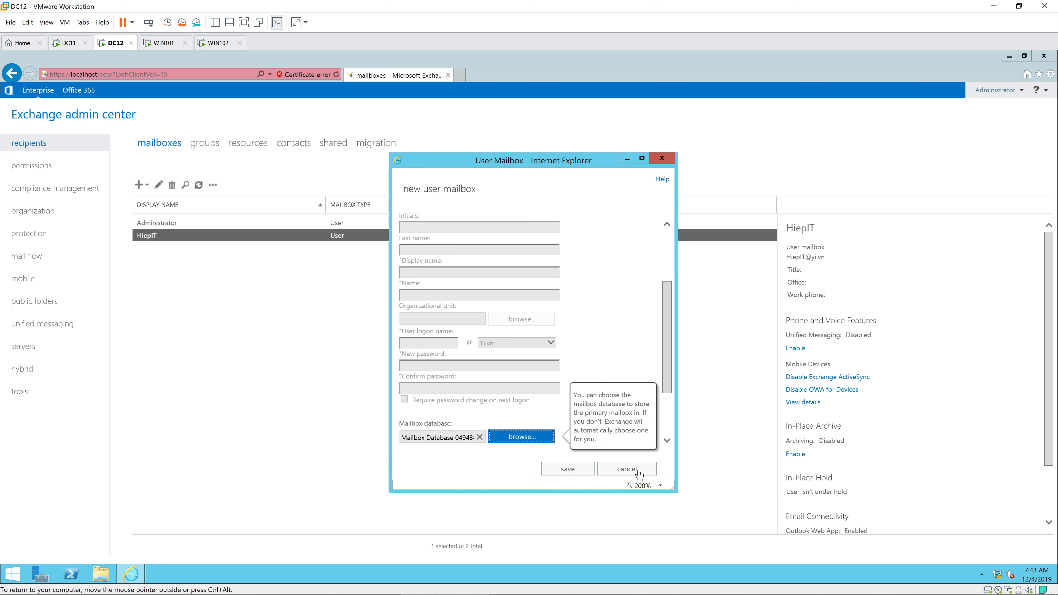
left_click(585, 474)
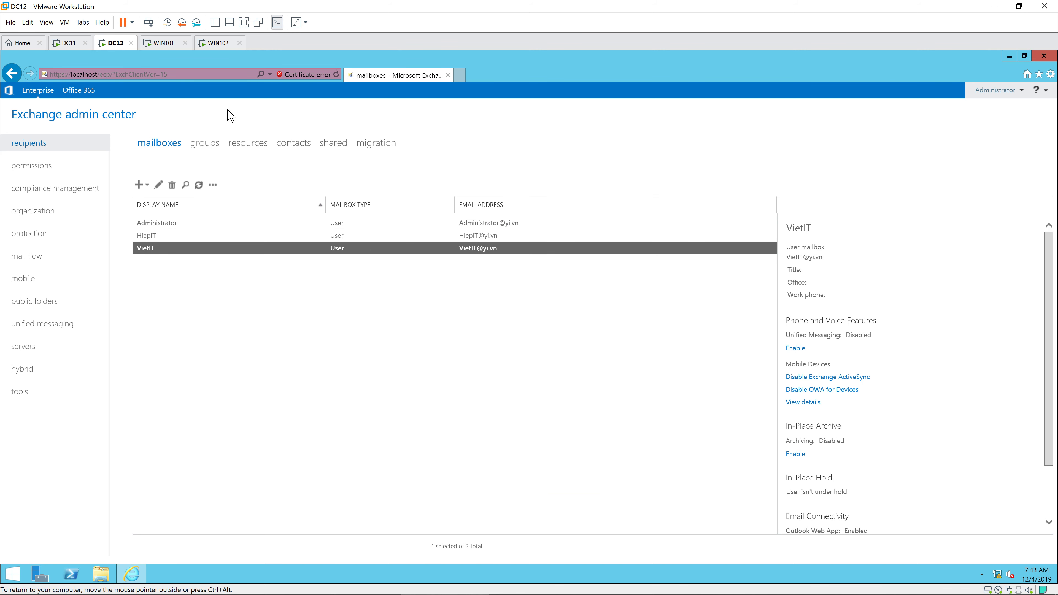
Step: Sign in to the WIN101 virtual machine with its password
left_click(163, 43)
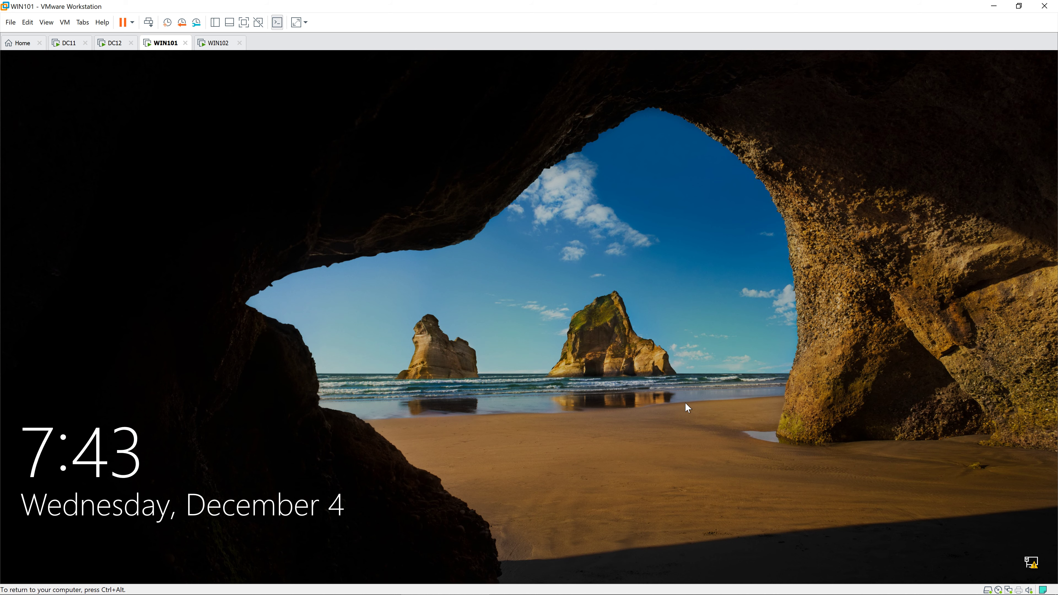
left_click(734, 437)
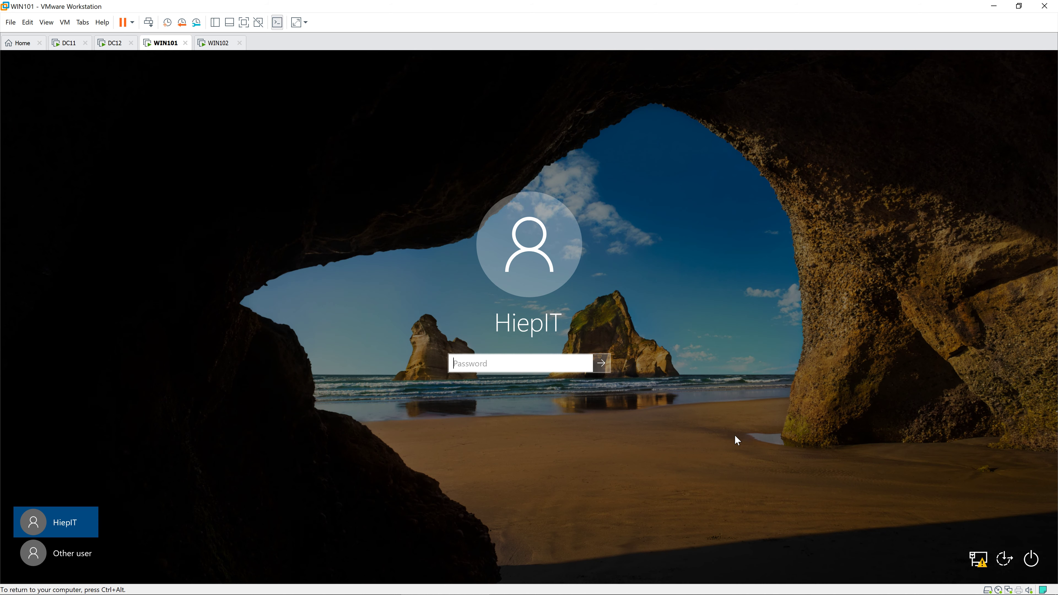
type("••••••")
key("Return")
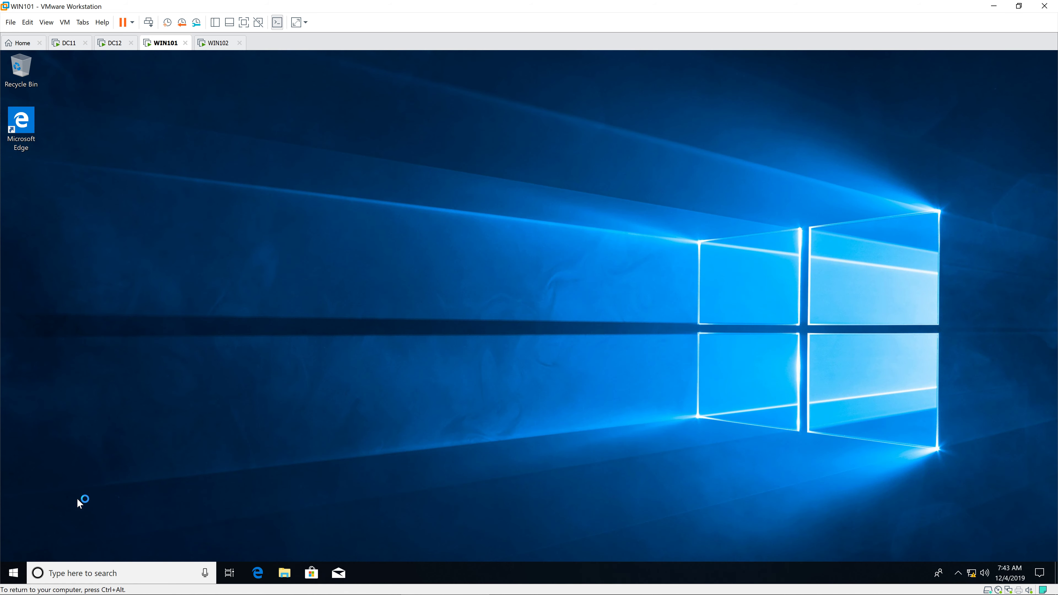
Step: Sign in to the WIN102 virtual machine with the user's password
left_click(215, 43)
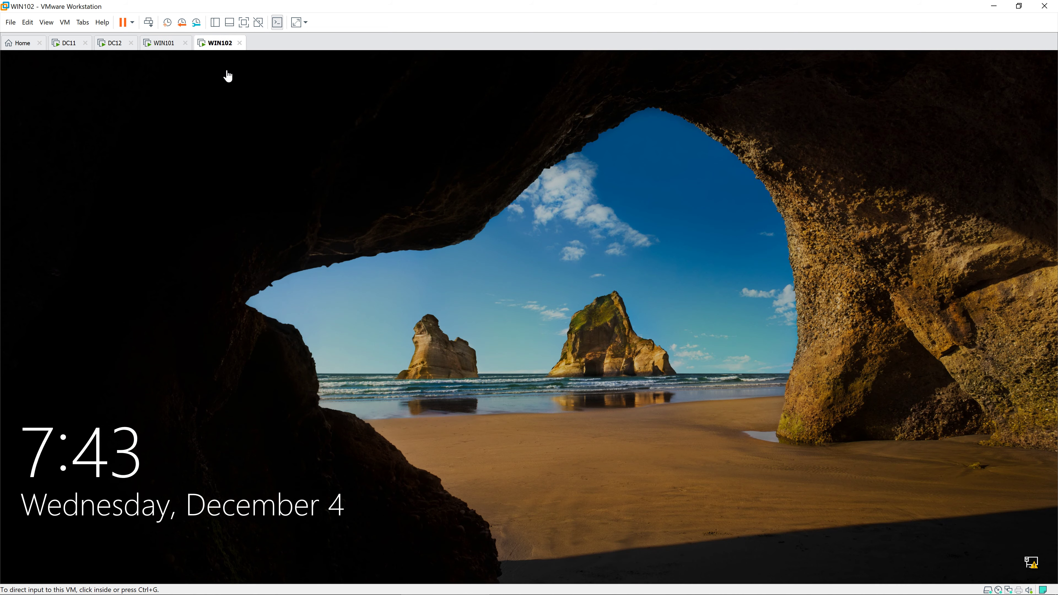
left_click(551, 359)
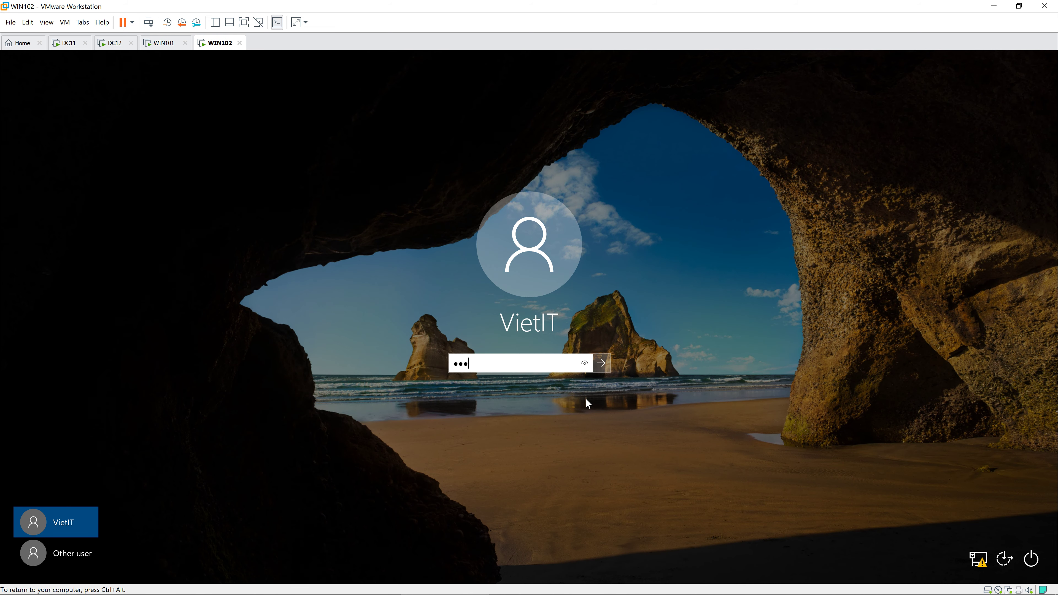
key("Return")
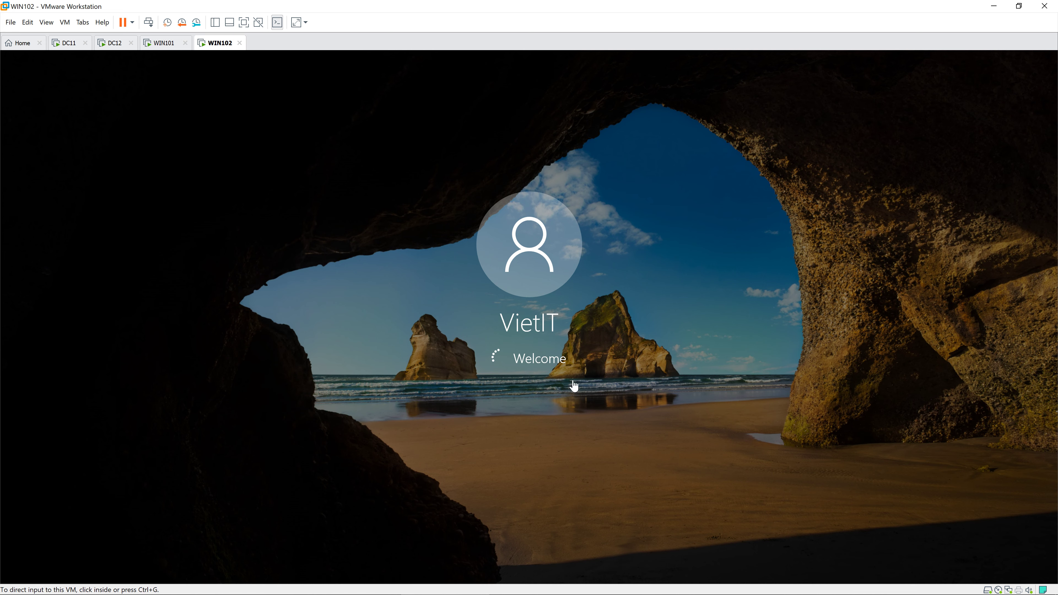
Step: Back on WIN101, scroll the Start app list down to Outlook 2016
left_click(168, 43)
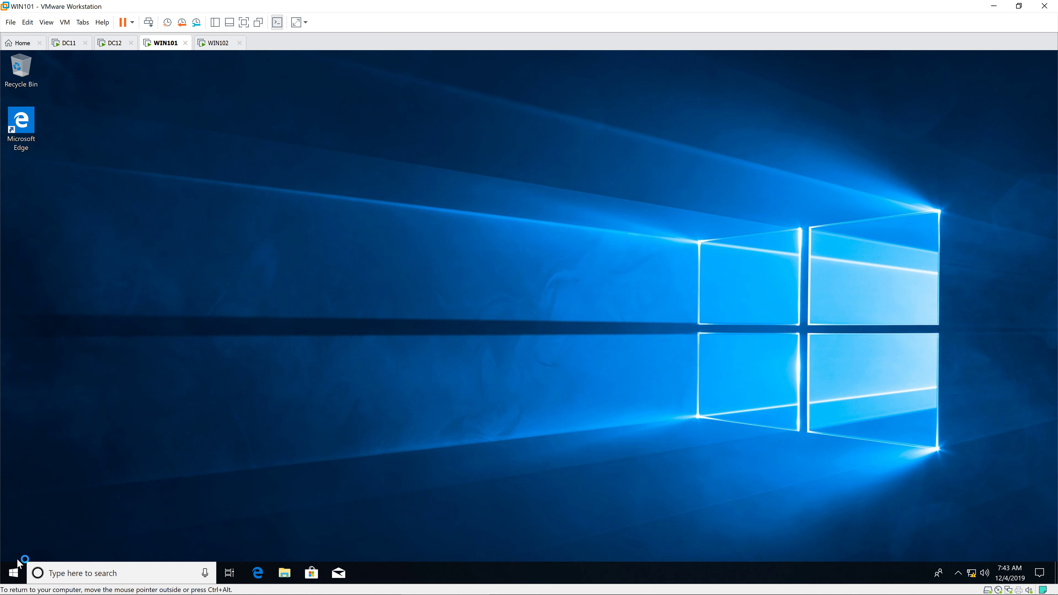
left_click(18, 566)
scroll(119, 395, "down", 5)
scroll(119, 394, "down", 5)
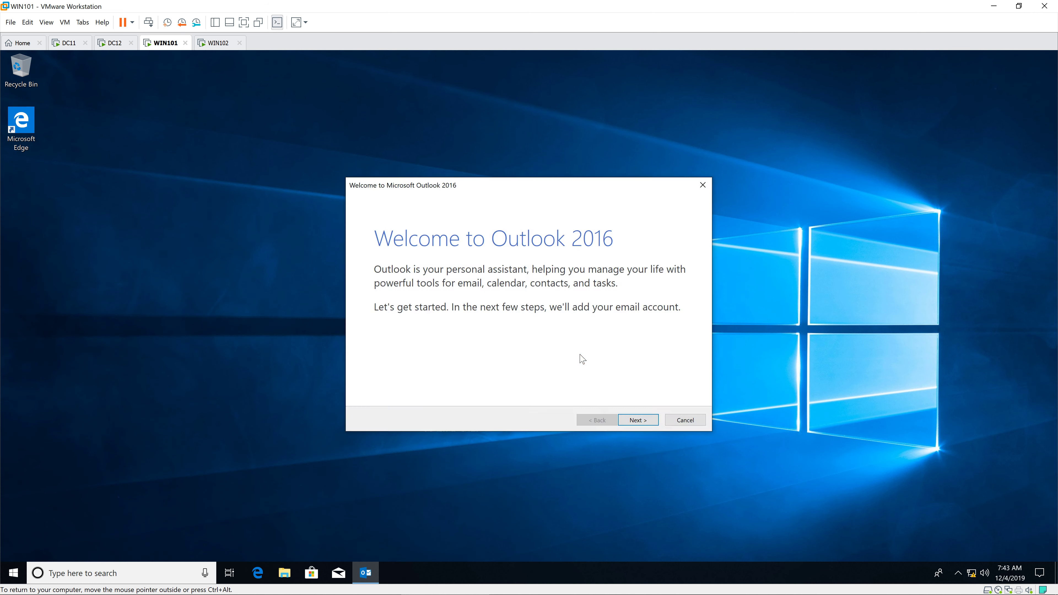
Step: Start Outlook's automatic account setup and import the DC12 root certificate as trusted
left_click(642, 422)
left_click(642, 422)
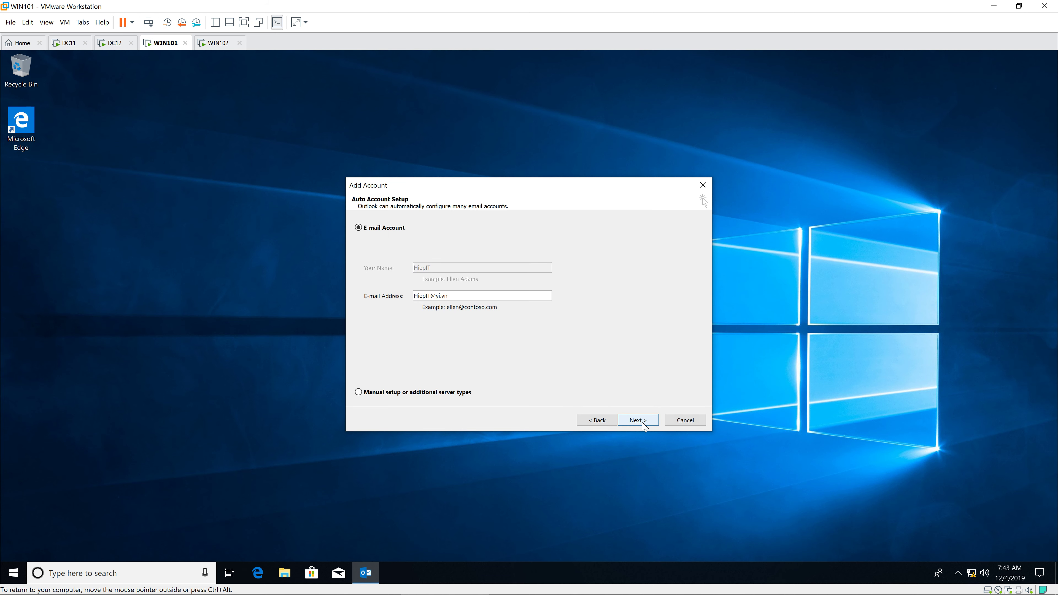
left_click(637, 421)
left_click(596, 369)
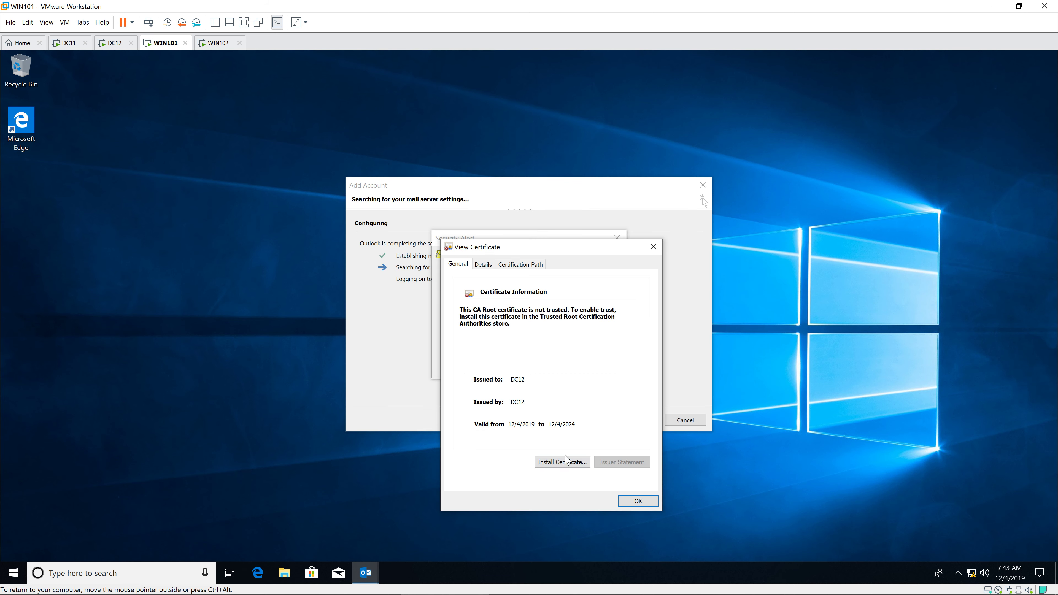
left_click(565, 466)
left_click(629, 506)
left_click(630, 506)
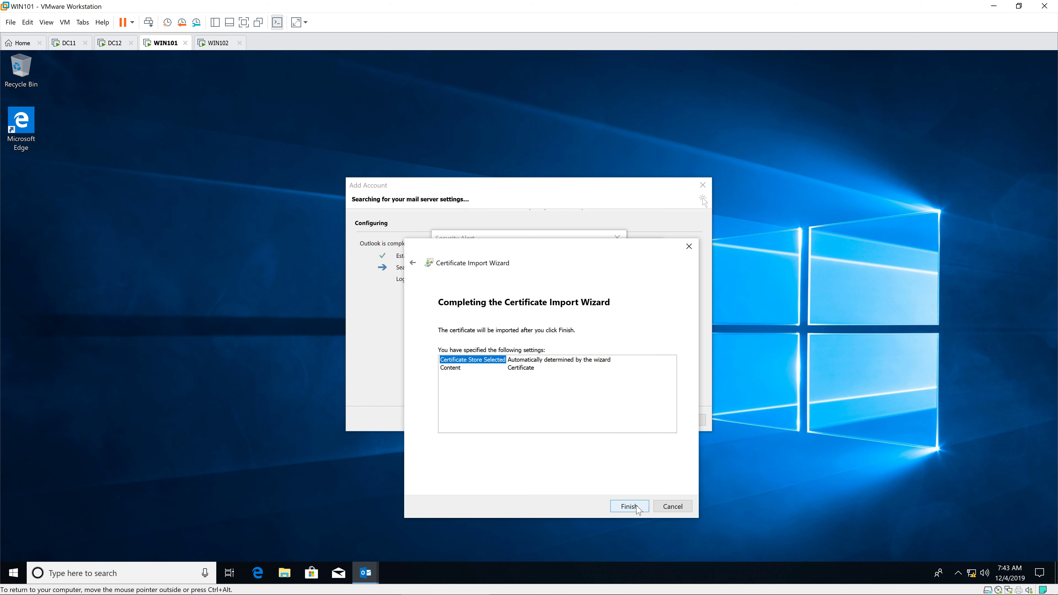
left_click(629, 506)
left_click(580, 421)
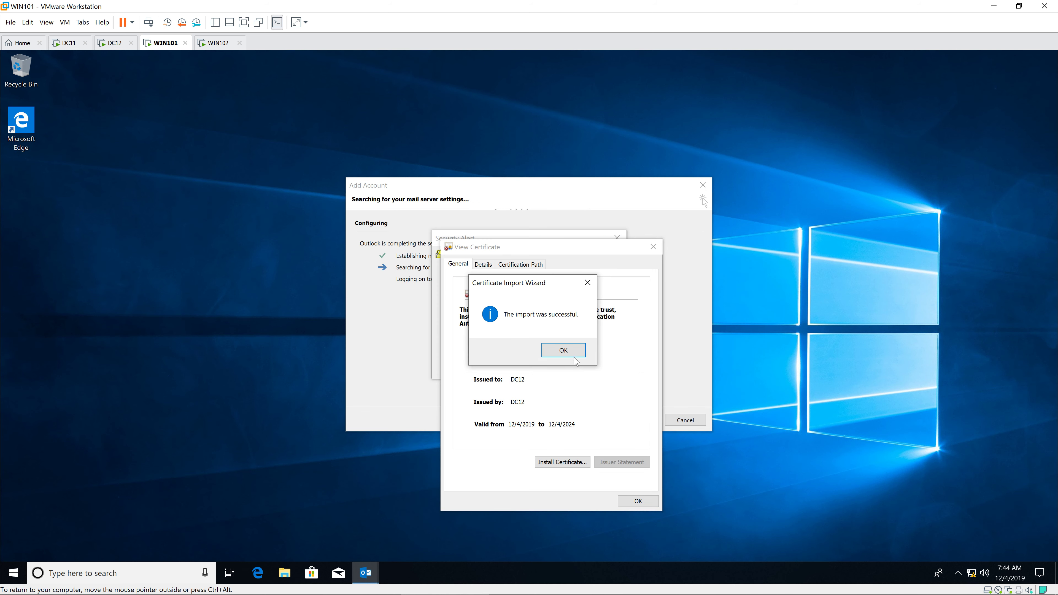
left_click(563, 350)
left_click(633, 500)
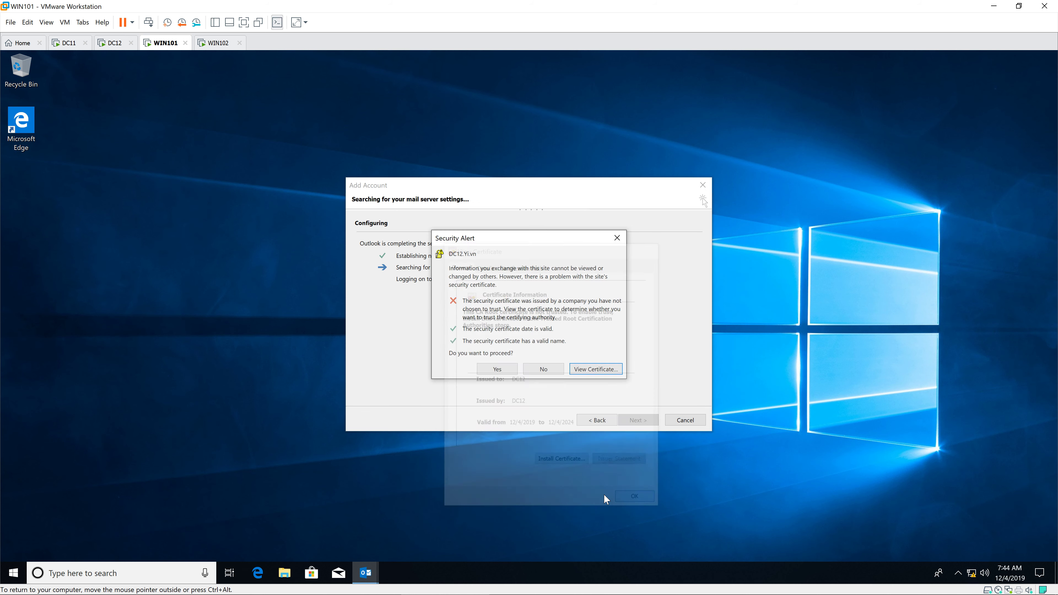
left_click(497, 372)
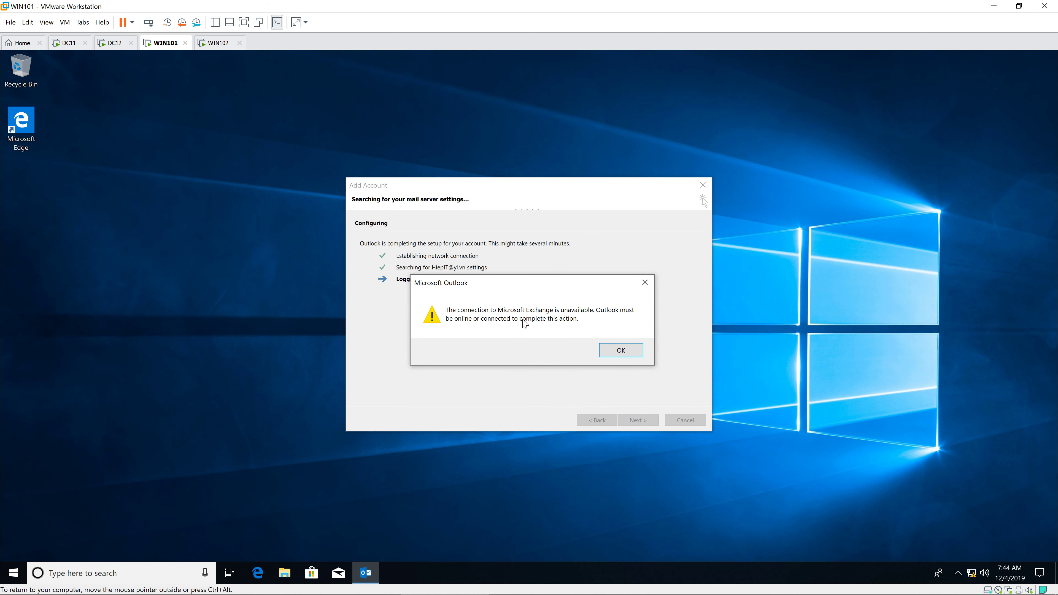
Step: Dismiss the Exchange unavailable error and exit the unfinished account setup
left_click(632, 349)
left_click(683, 420)
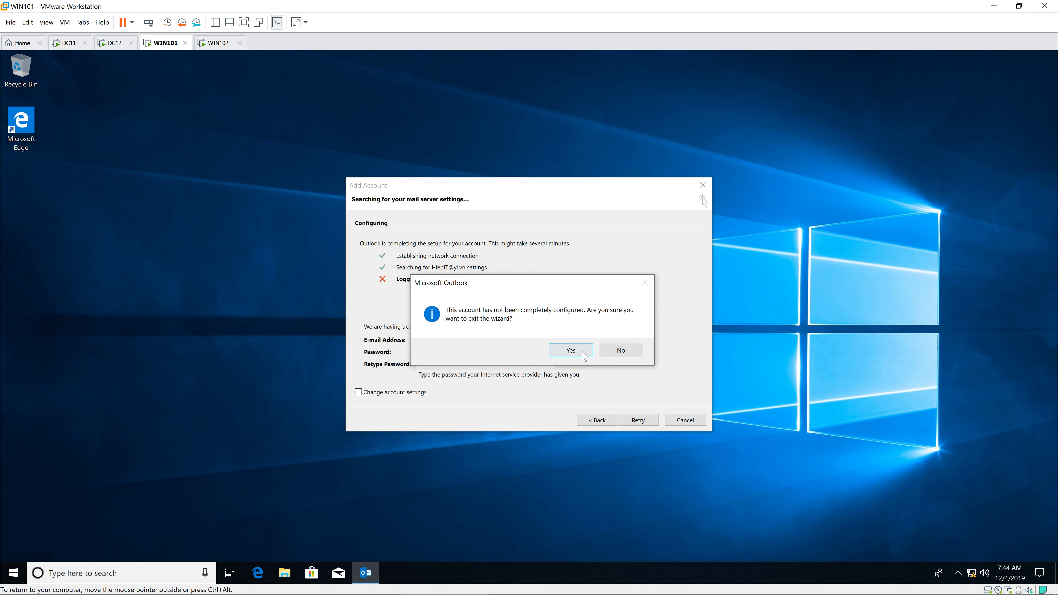
left_click(572, 355)
Step: Restart WIN101 and WIN102 from the Start context menu, then return to WIN101
right_click(13, 572)
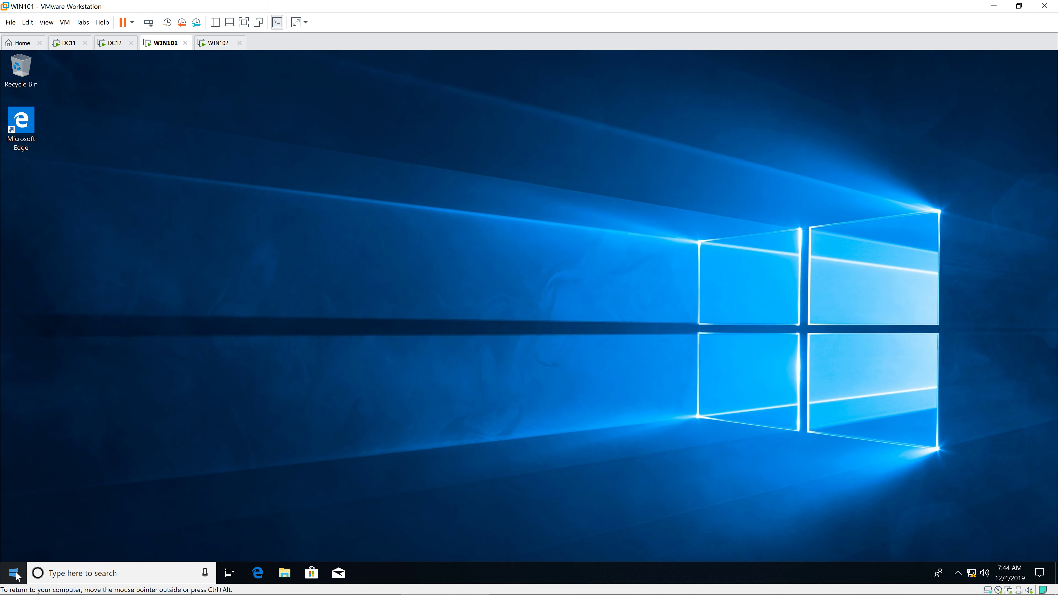
mouse_move(160, 540)
left_click(214, 540)
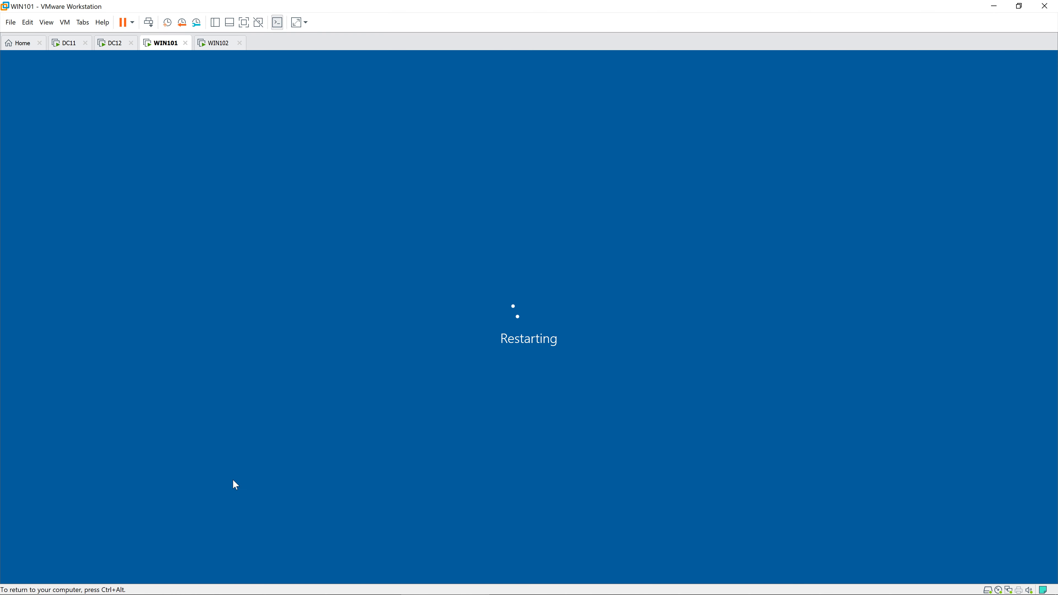
left_click(213, 43)
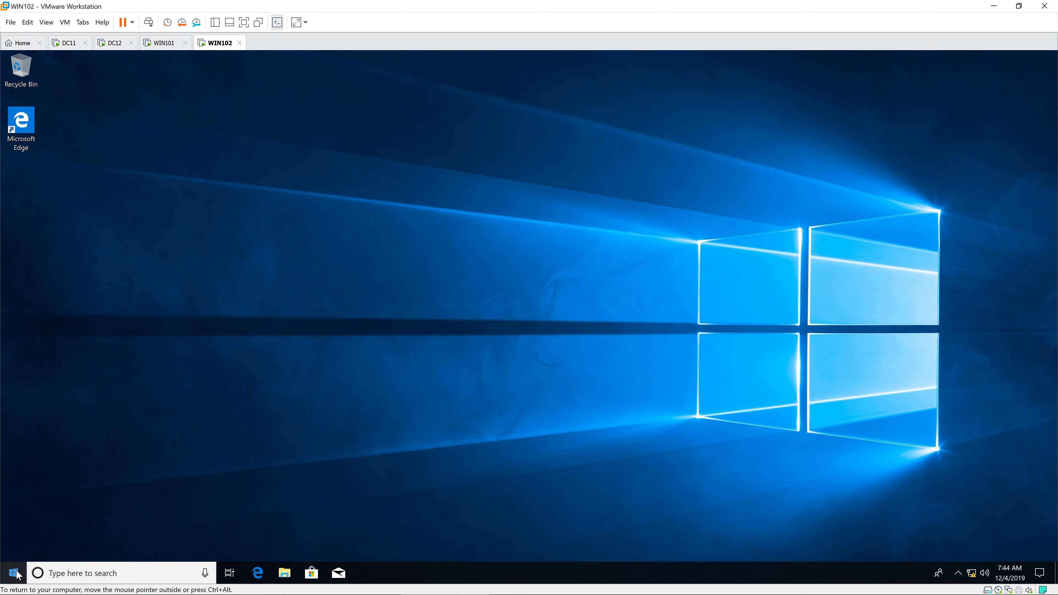
right_click(13, 573)
mouse_move(95, 543)
left_click(221, 541)
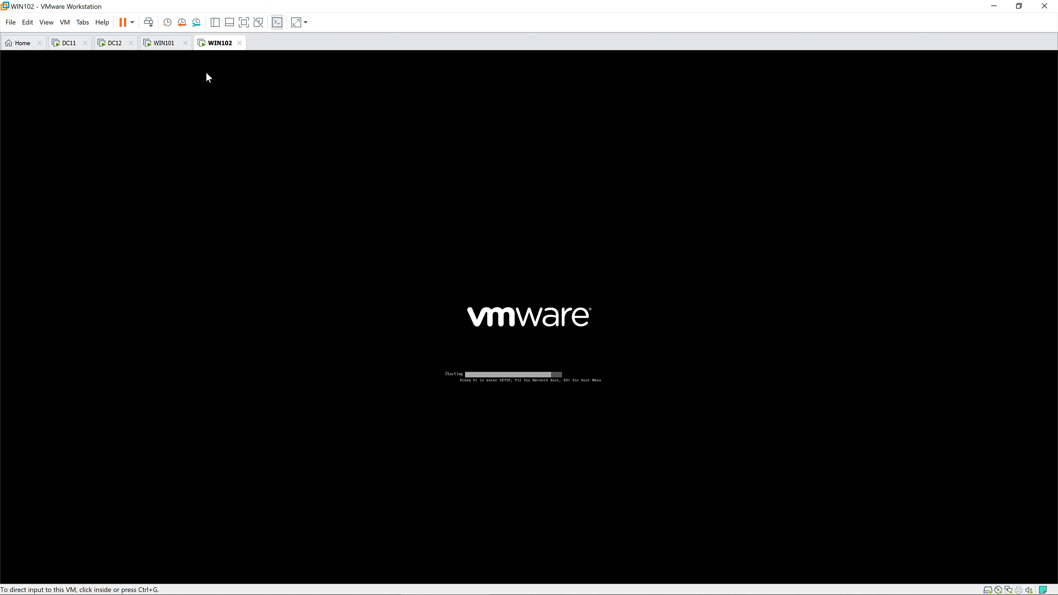
left_click(167, 49)
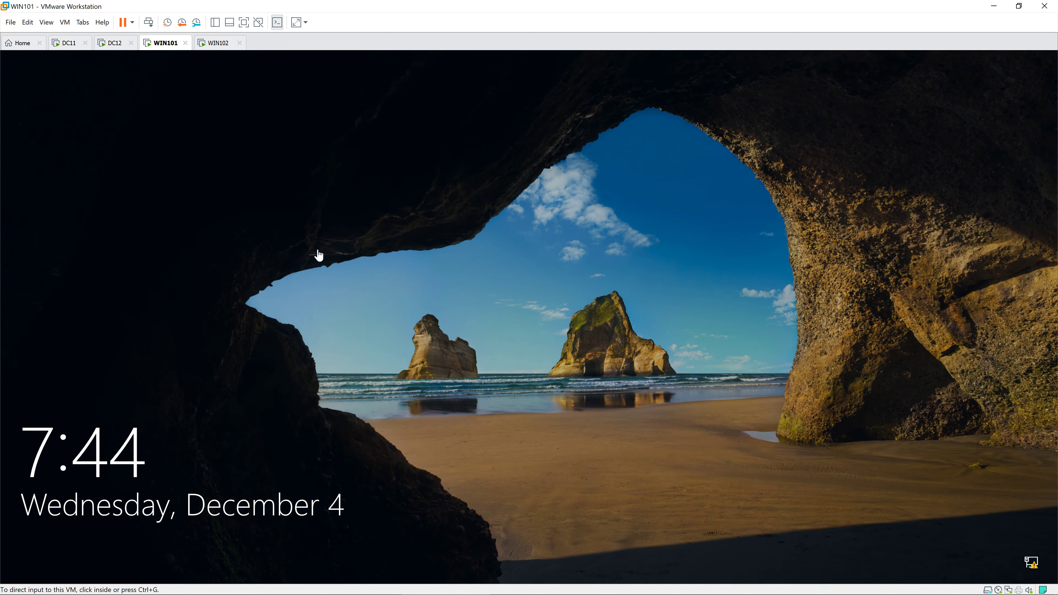
Step: Sign back in to WIN101 with its password
left_click(485, 331)
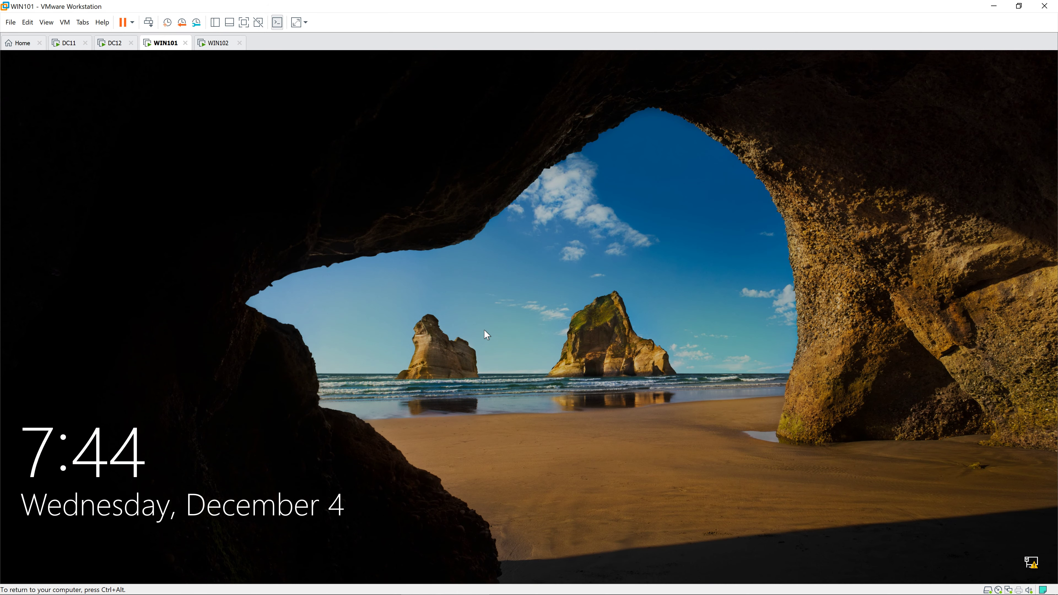
left_click(506, 334)
type("***")
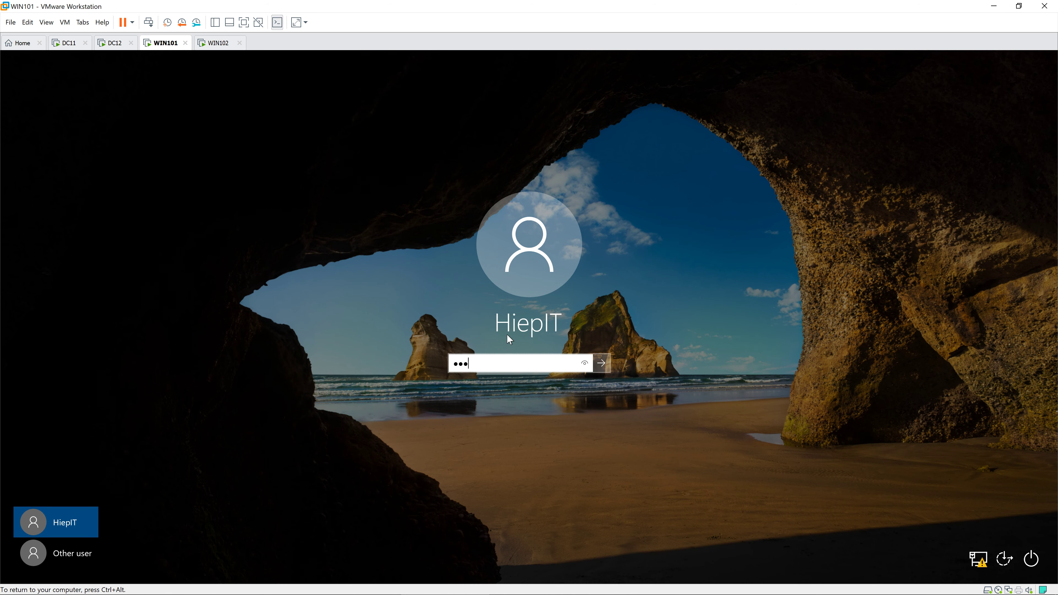
type("*")
key("Return")
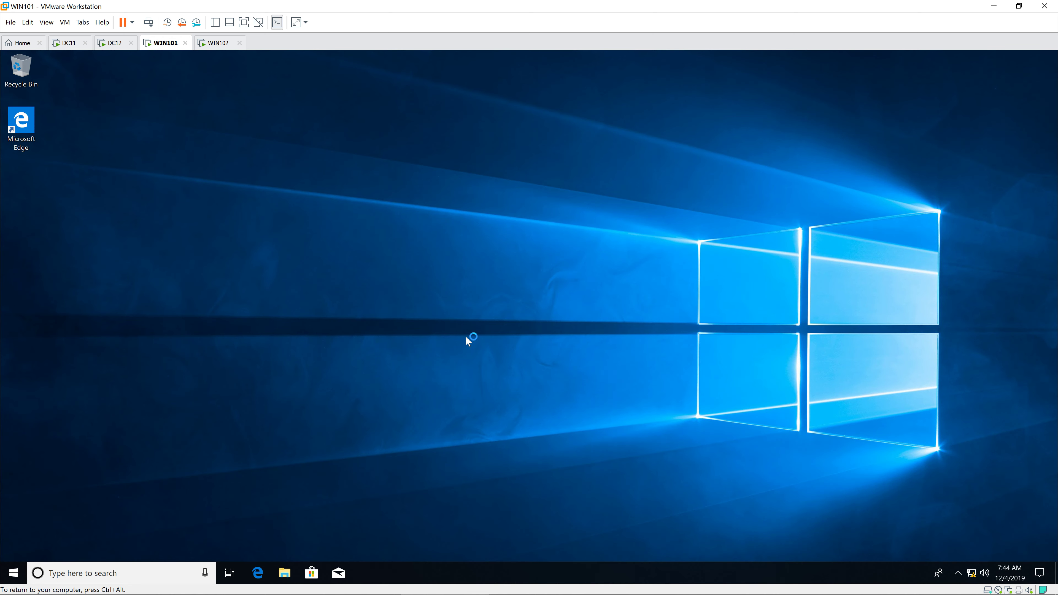
Step: Launch Outlook 2016 and rerun the automatic account setup, then release VM input
left_click(13, 573)
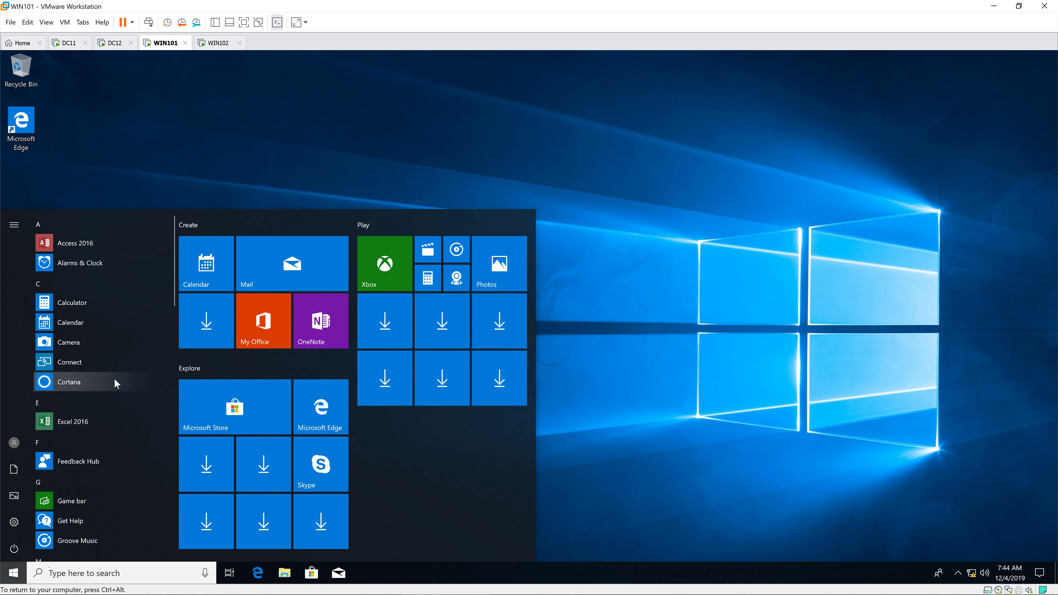
scroll(114, 378, "down", 5)
scroll(108, 398, "down", 5)
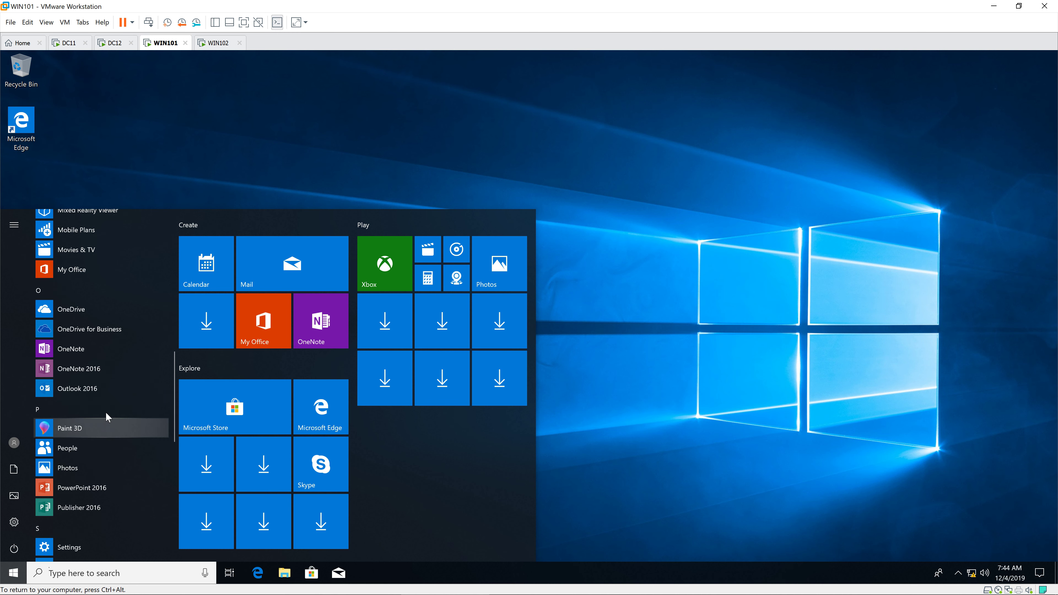
left_click(107, 389)
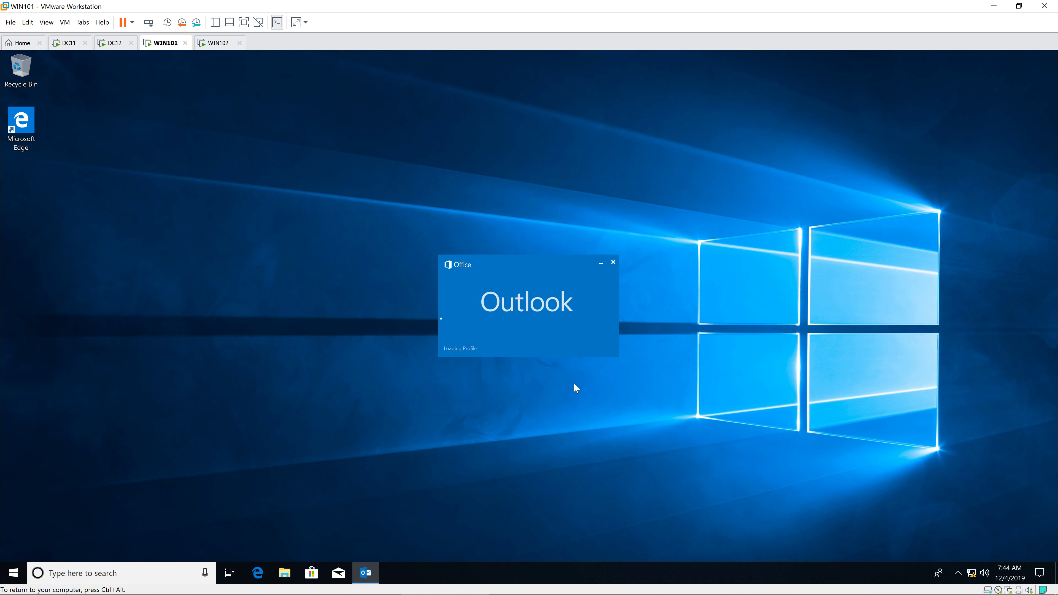
left_click(646, 422)
left_click(647, 422)
left_click(646, 422)
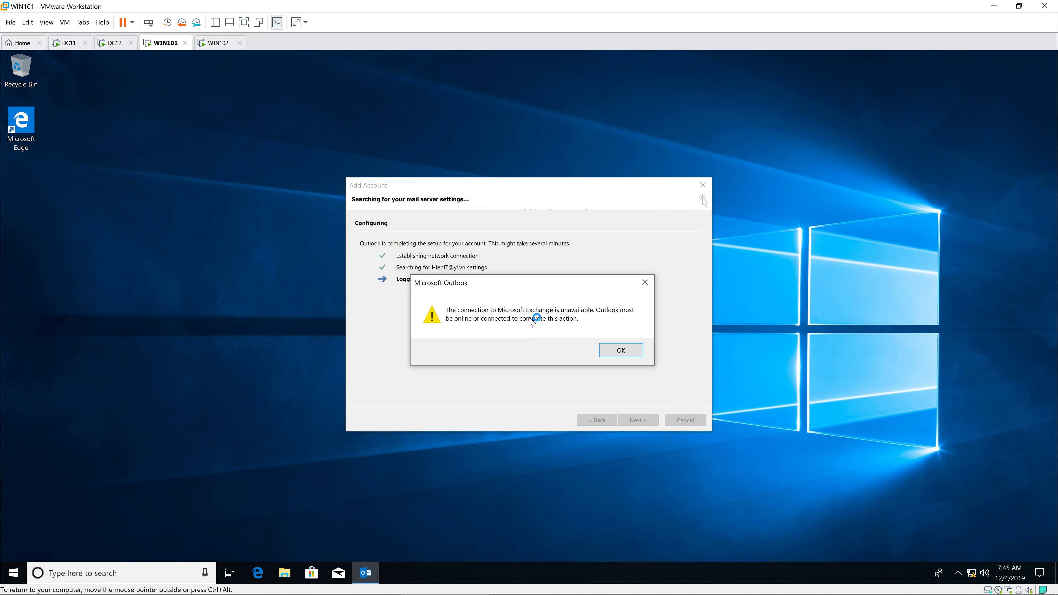
key("ctrl+alt")
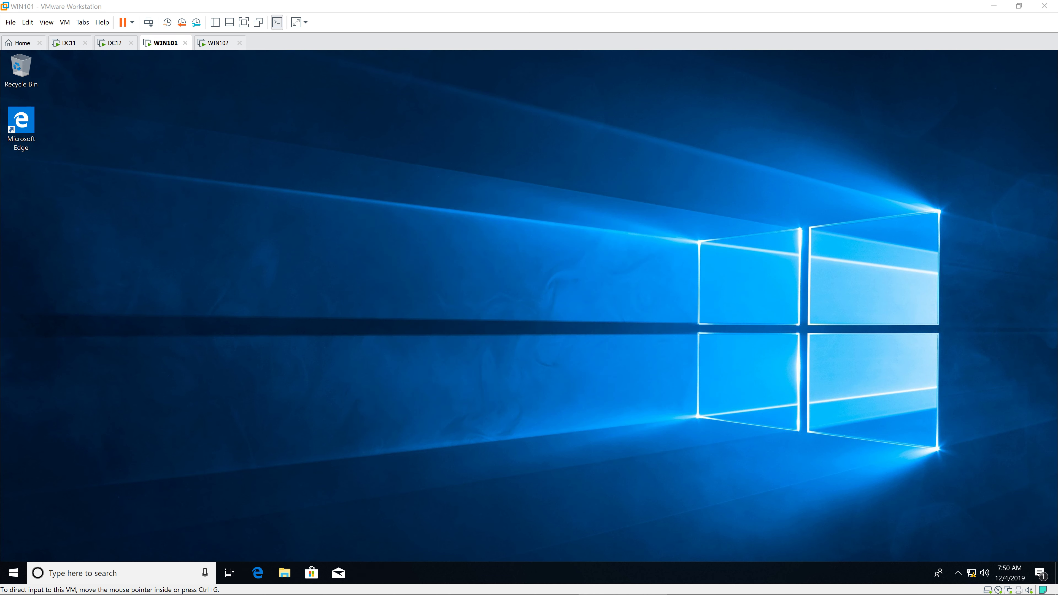
Step: Relaunch Outlook 2016 on WIN101 and complete the automatic account setup
left_click(15, 573)
scroll(114, 417, "down", 5)
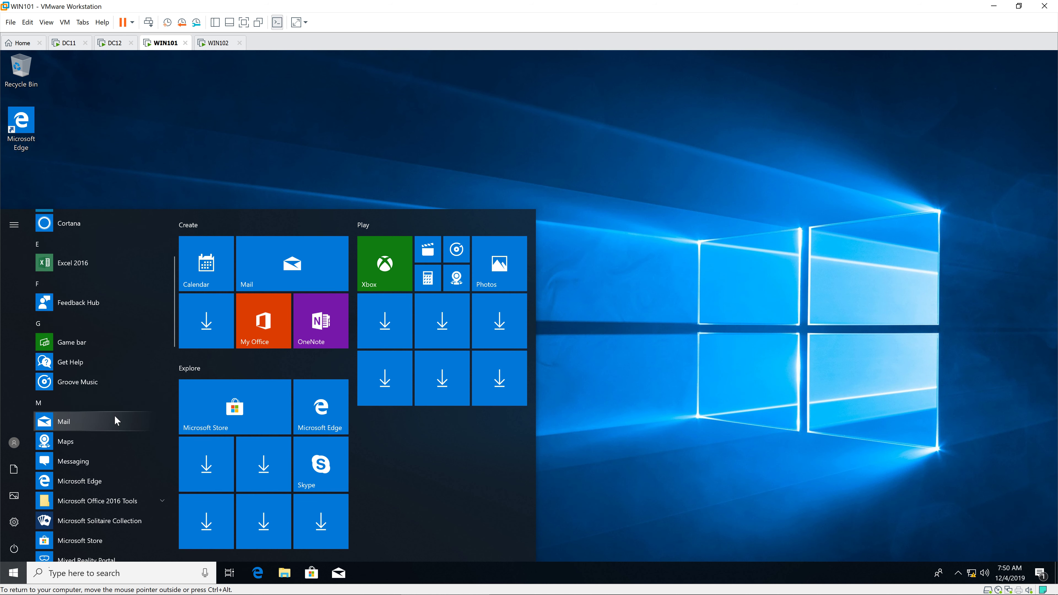
scroll(115, 417, "down", 5)
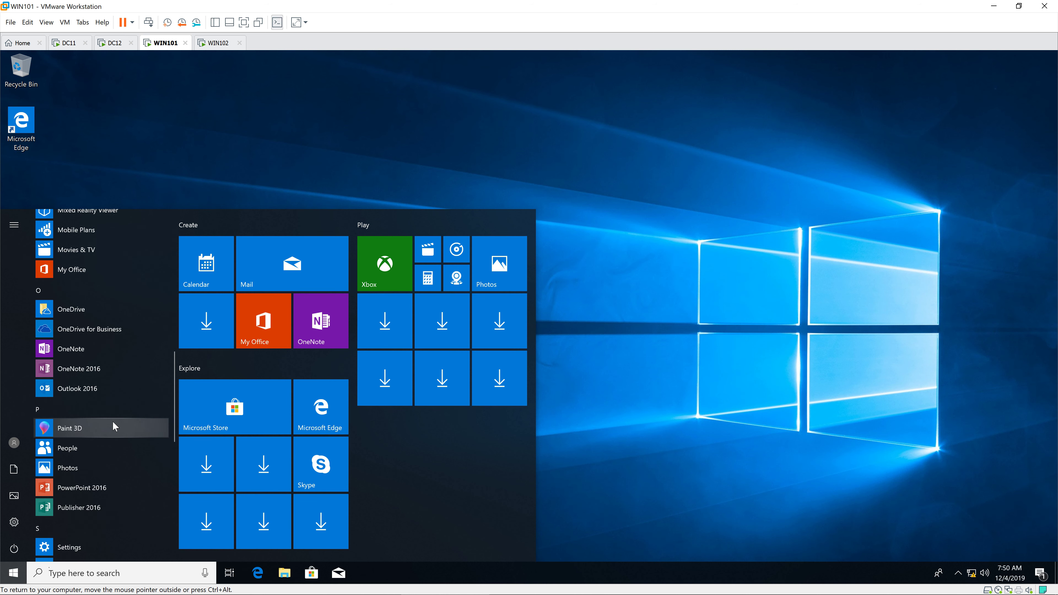
left_click(110, 393)
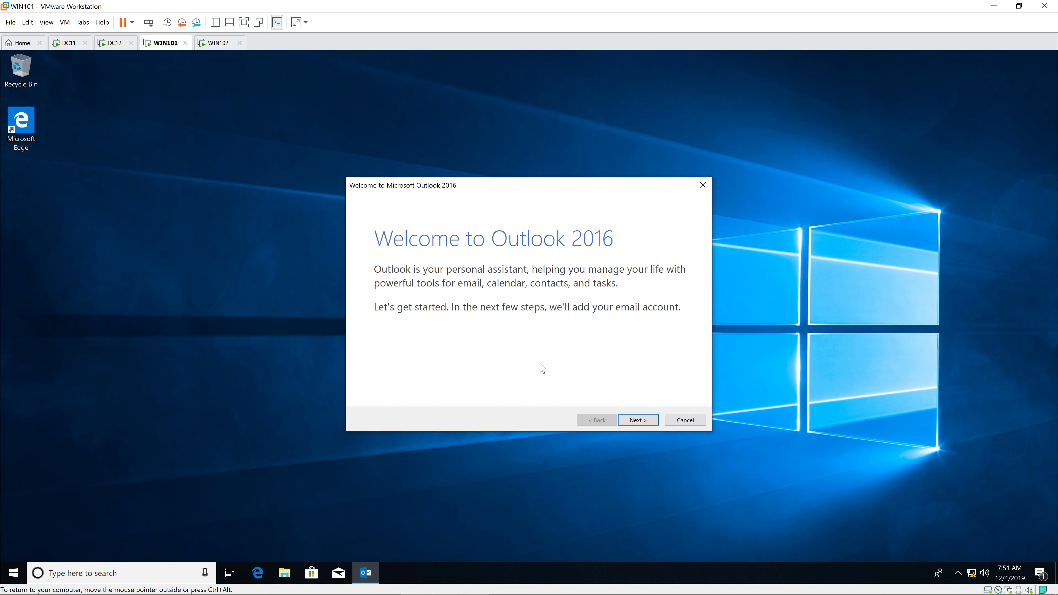
left_click(638, 420)
left_click(638, 421)
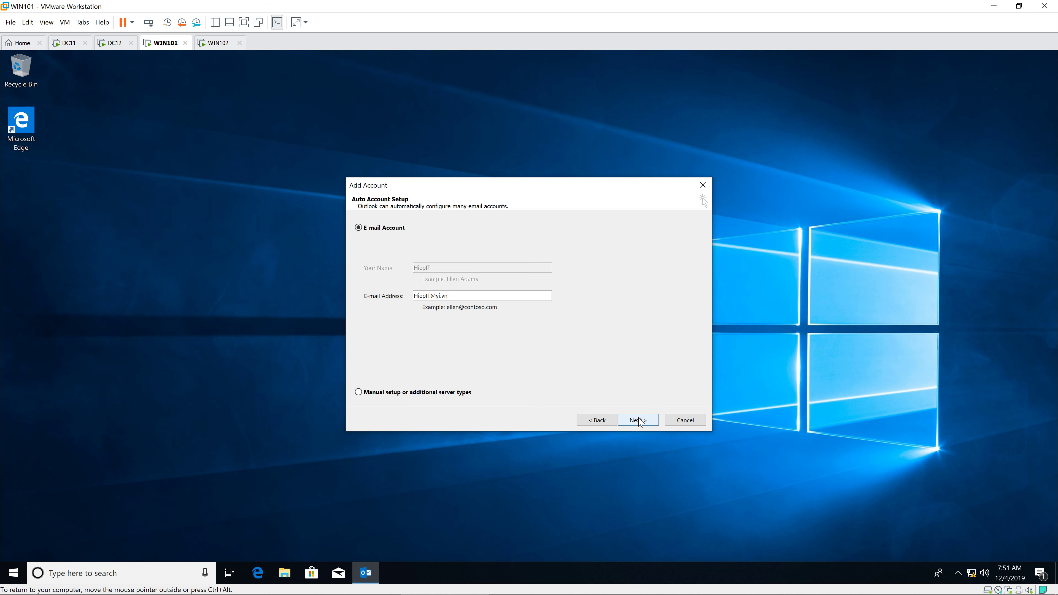
left_click(638, 420)
left_click(639, 420)
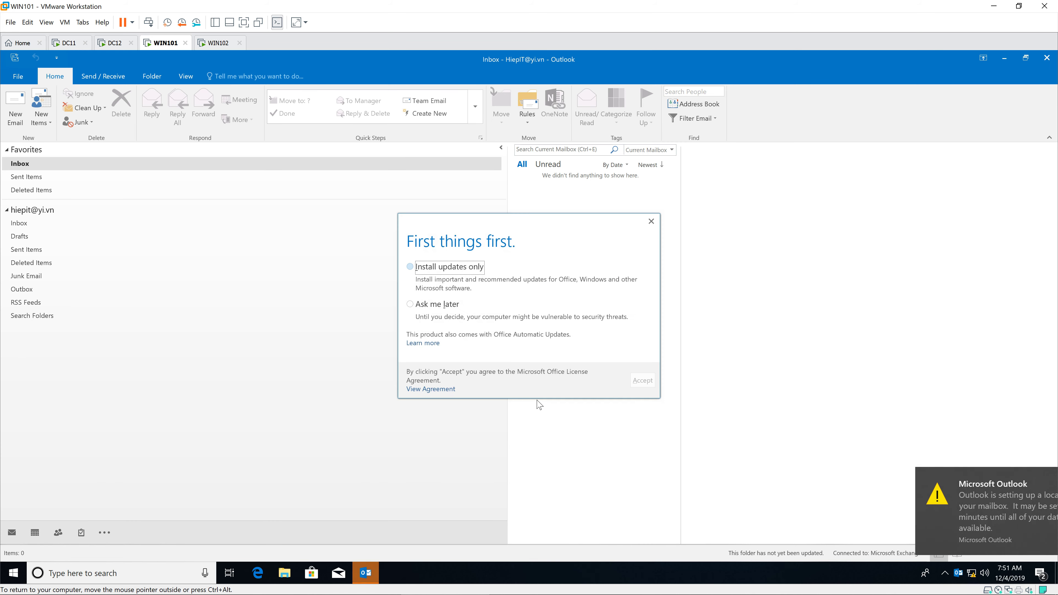
Step: Defer updates, accept the license, and narrow Outlook's message list
left_click(411, 304)
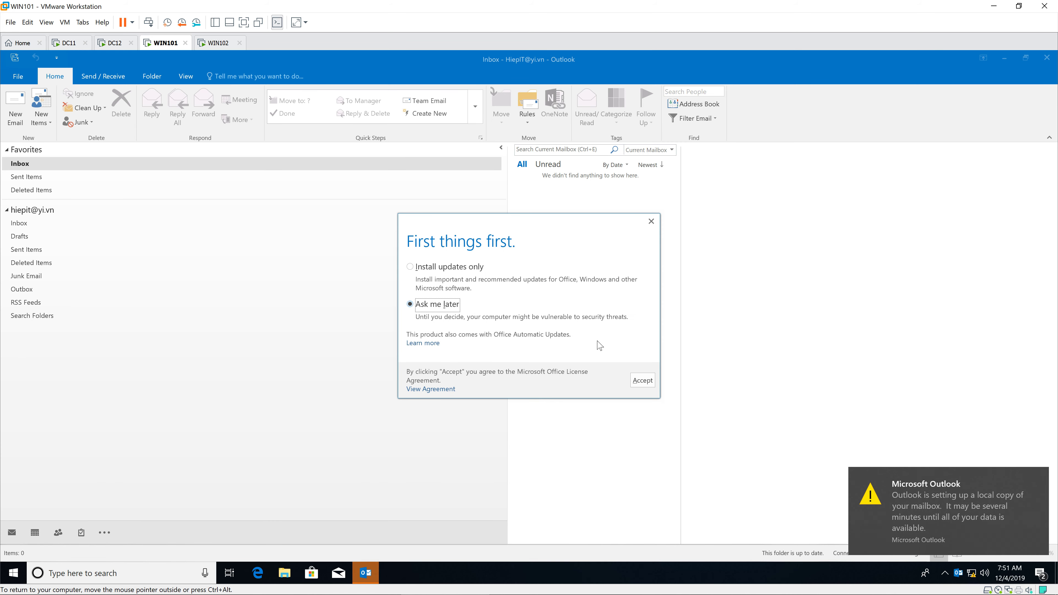
left_click(643, 380)
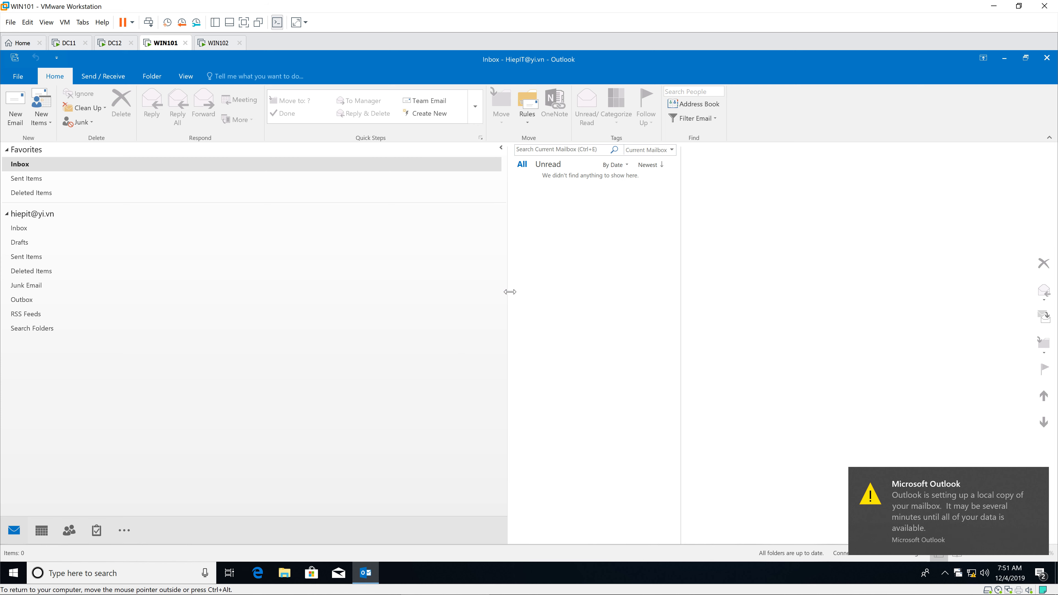
left_click_drag(506, 291, 104, 289)
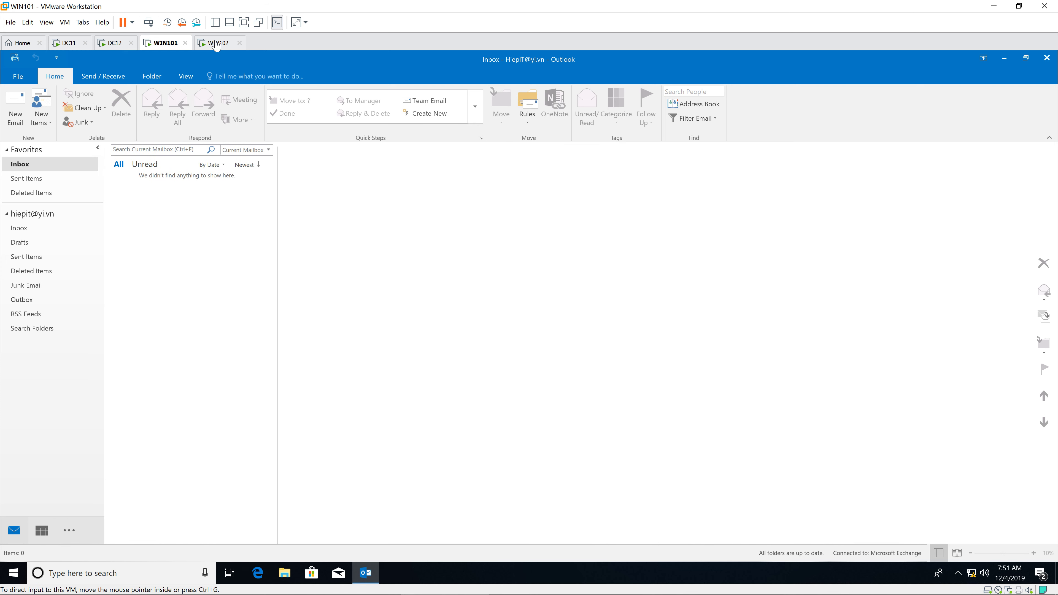
left_click(216, 43)
Step: Sign in to WIN102 with the user's password
left_click(335, 226)
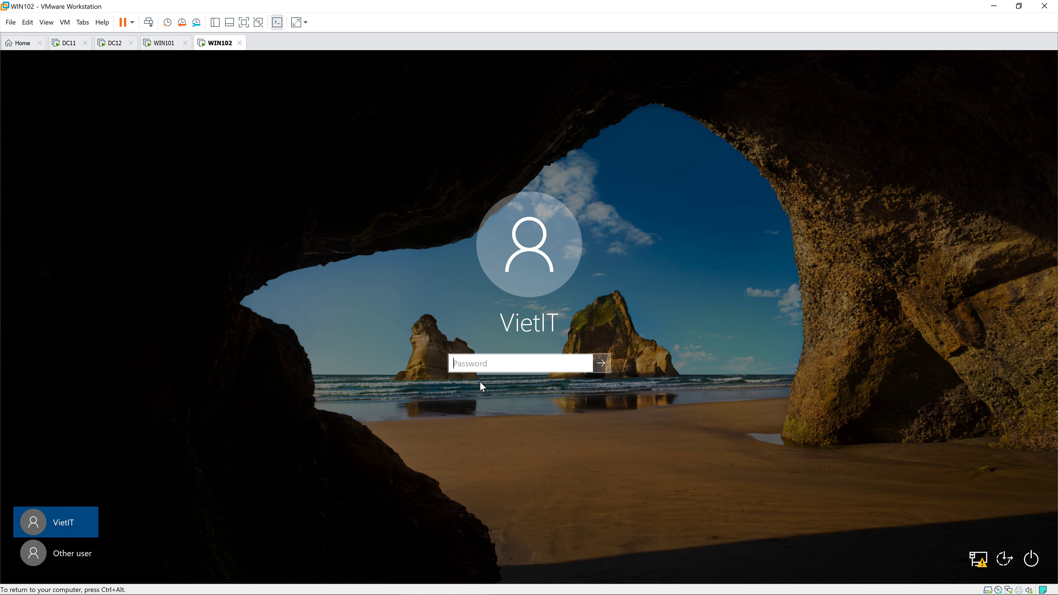
type("•••••••")
key("Return")
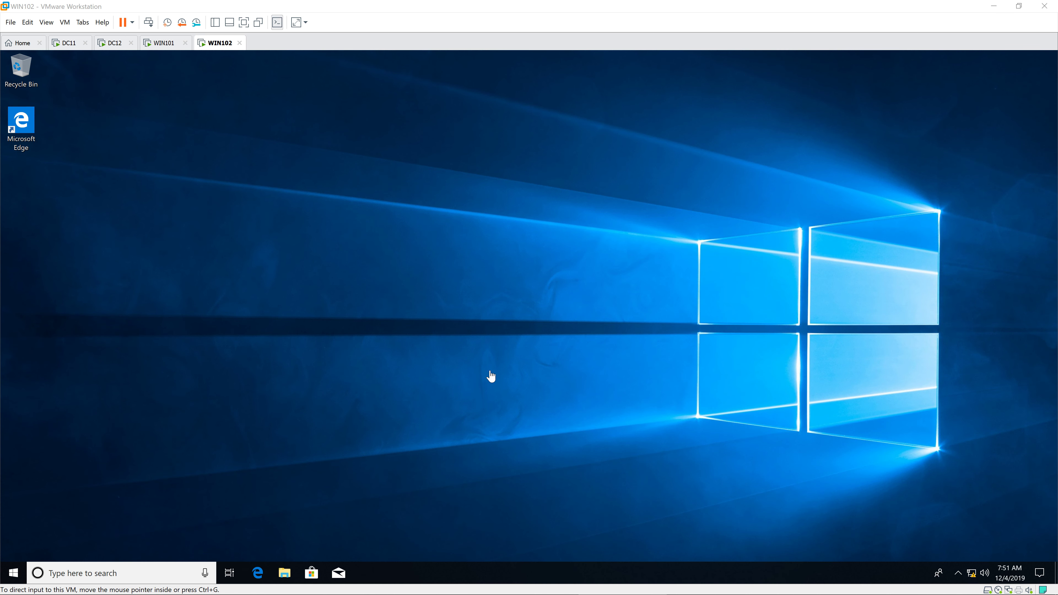
Step: Launch Outlook 2016 from WIN102's Start app list
left_click(20, 557)
left_click(16, 568)
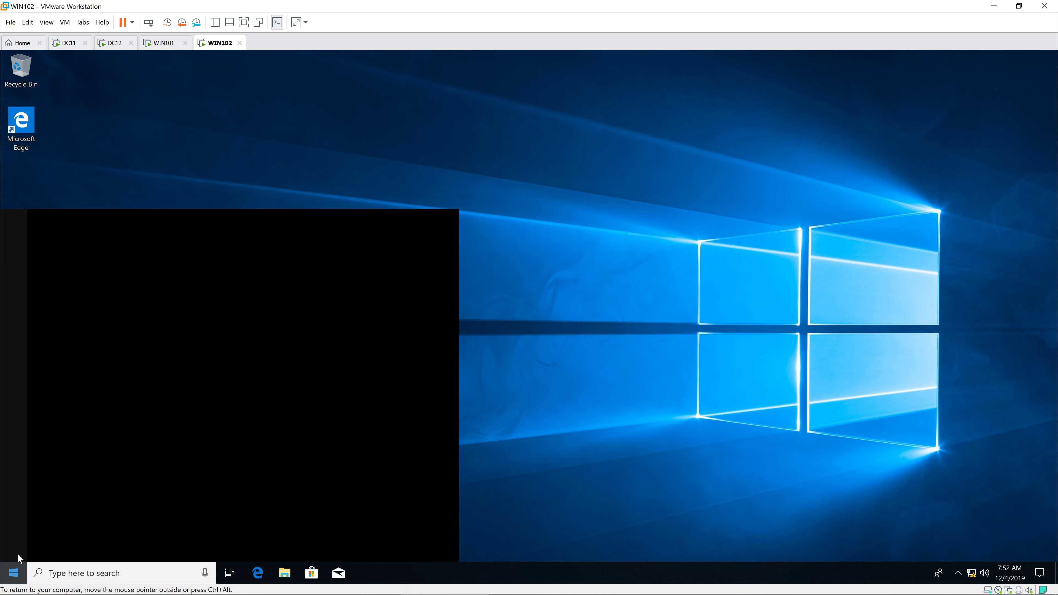
scroll(103, 407, "down", 2)
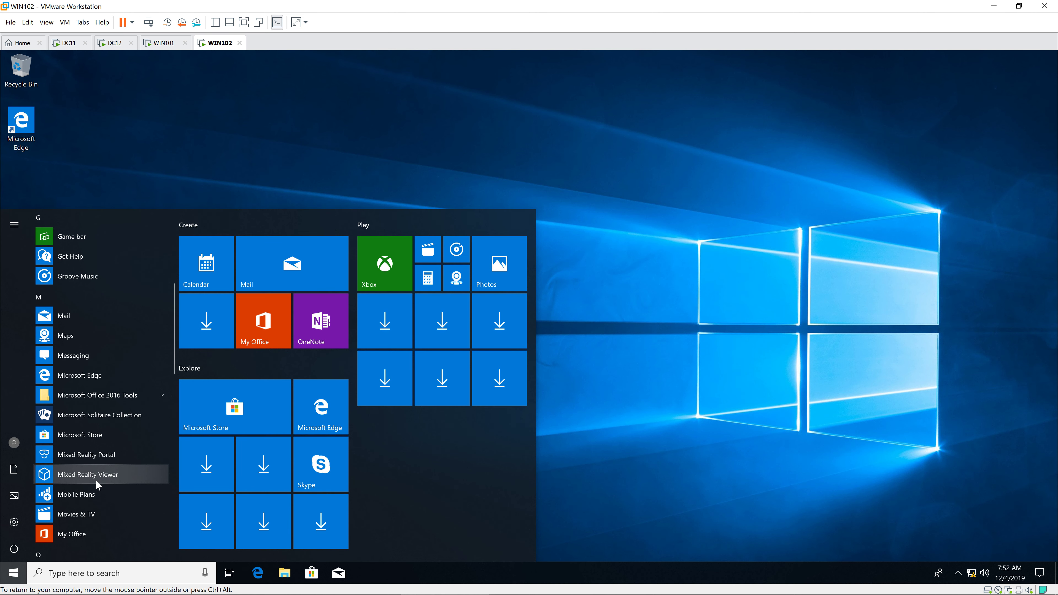
scroll(130, 463, "down", 5)
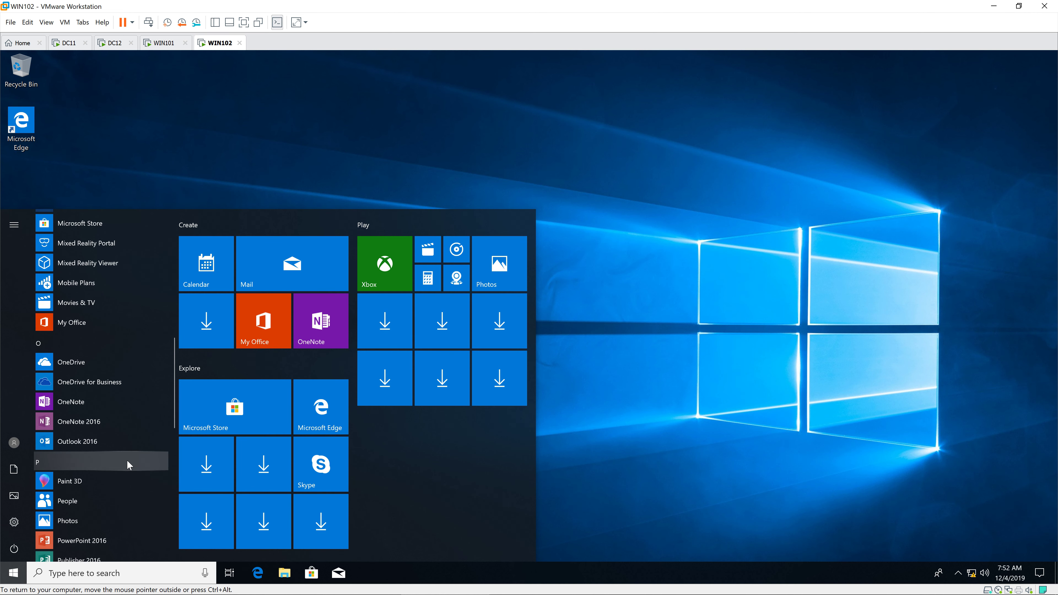
left_click(113, 443)
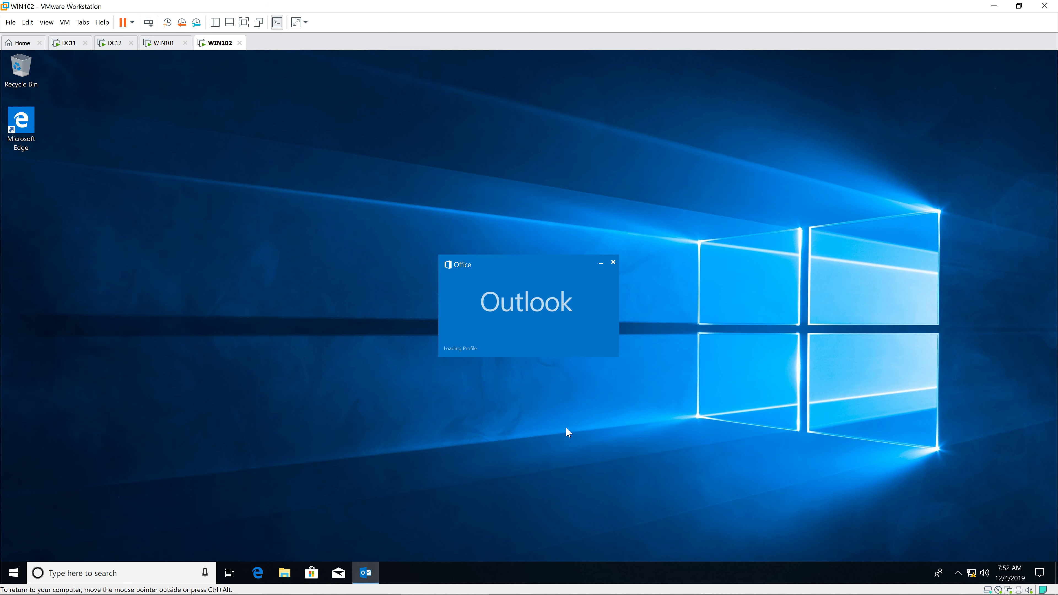
Step: Run WIN102's Outlook account setup, trusting the imported DC12 server certificate, and finish it
left_click(626, 419)
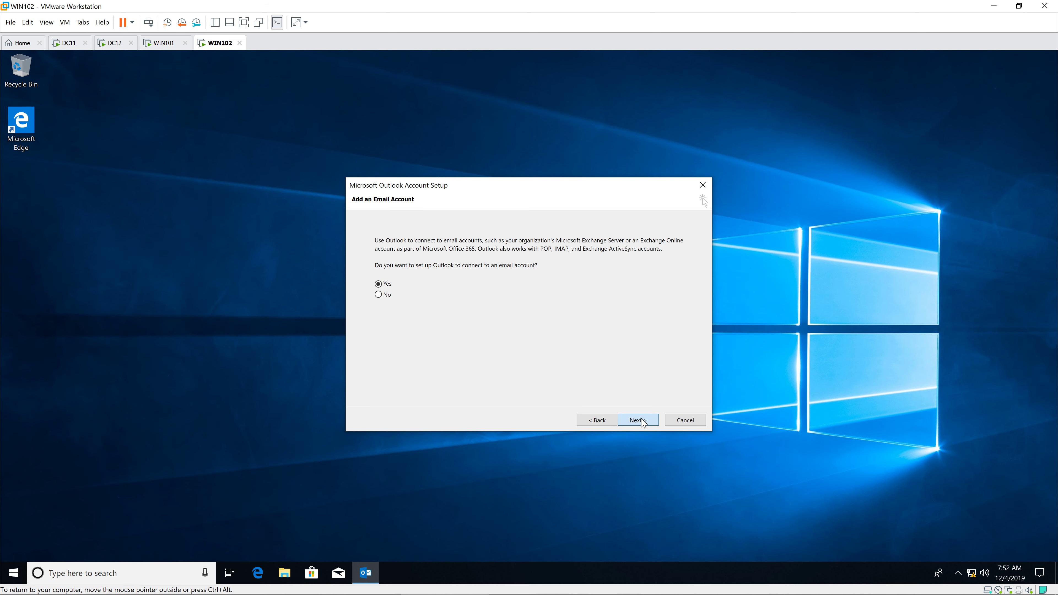
left_click(642, 421)
left_click(642, 421)
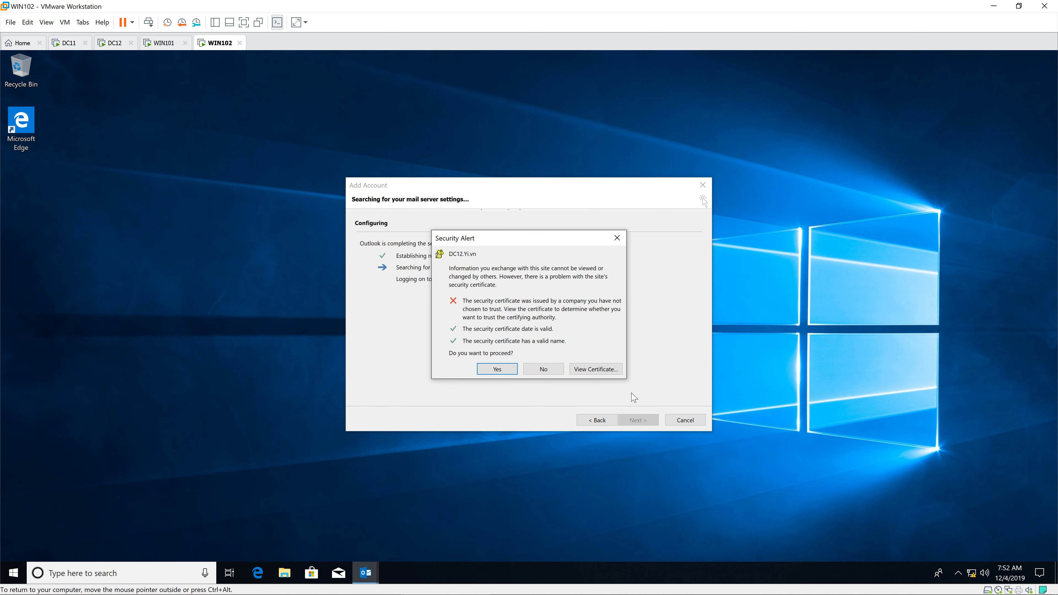
left_click(607, 373)
left_click(581, 463)
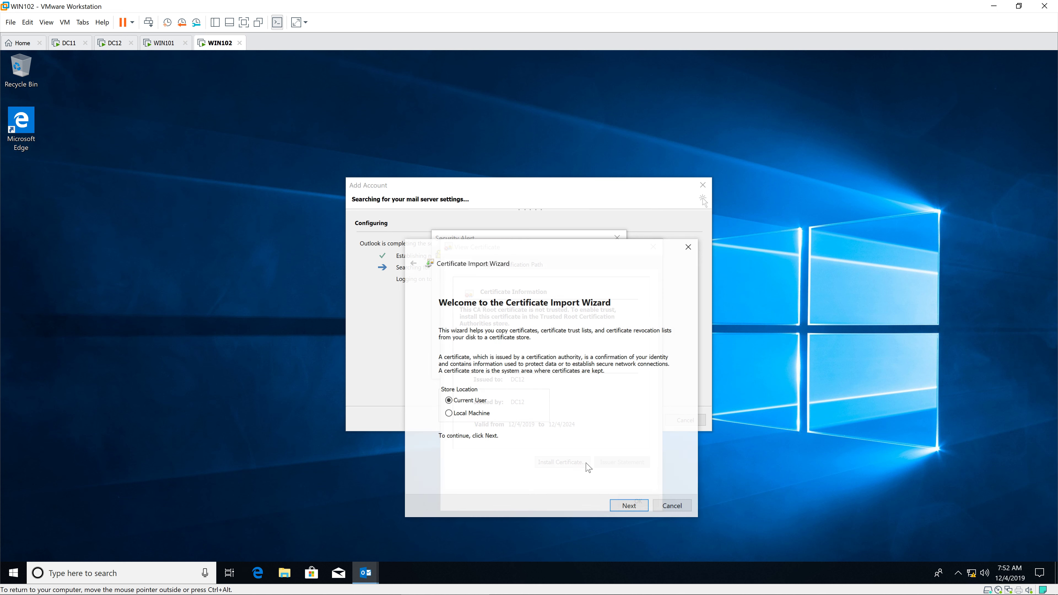
left_click(631, 506)
left_click(629, 507)
left_click(629, 506)
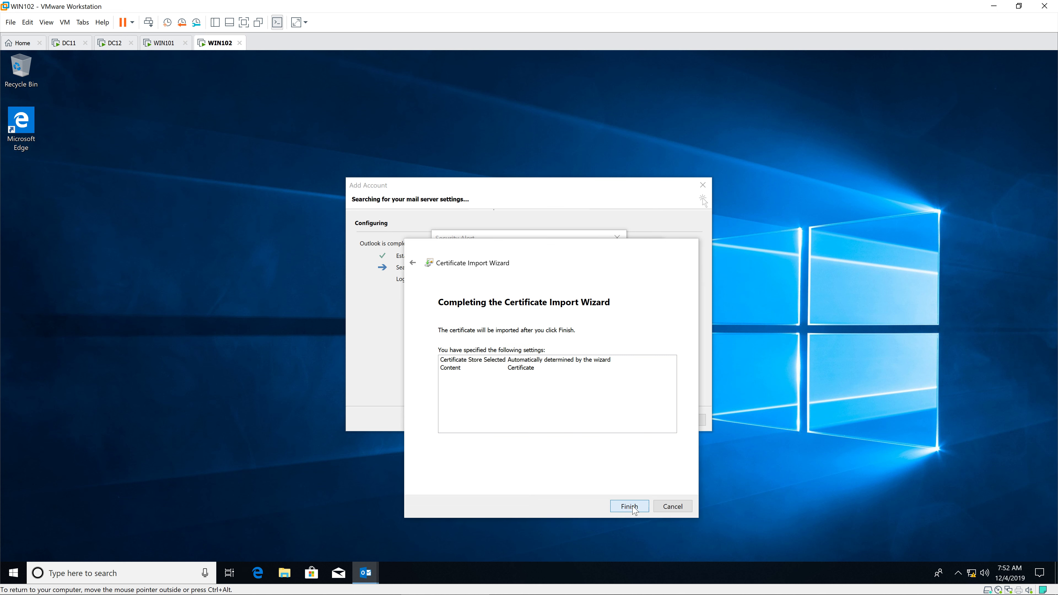
left_click(581, 424)
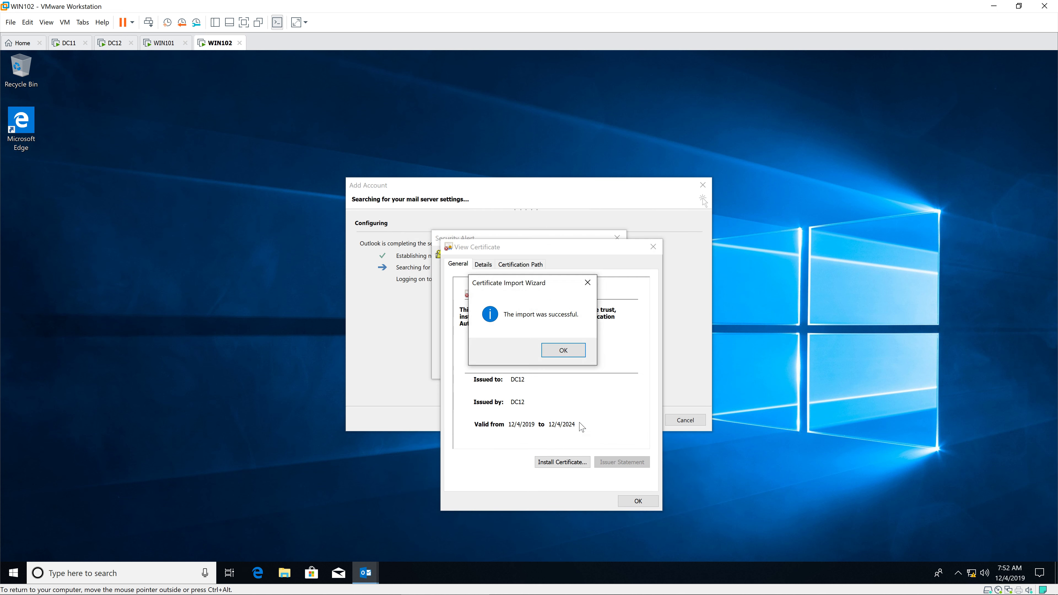
left_click(571, 355)
left_click(637, 500)
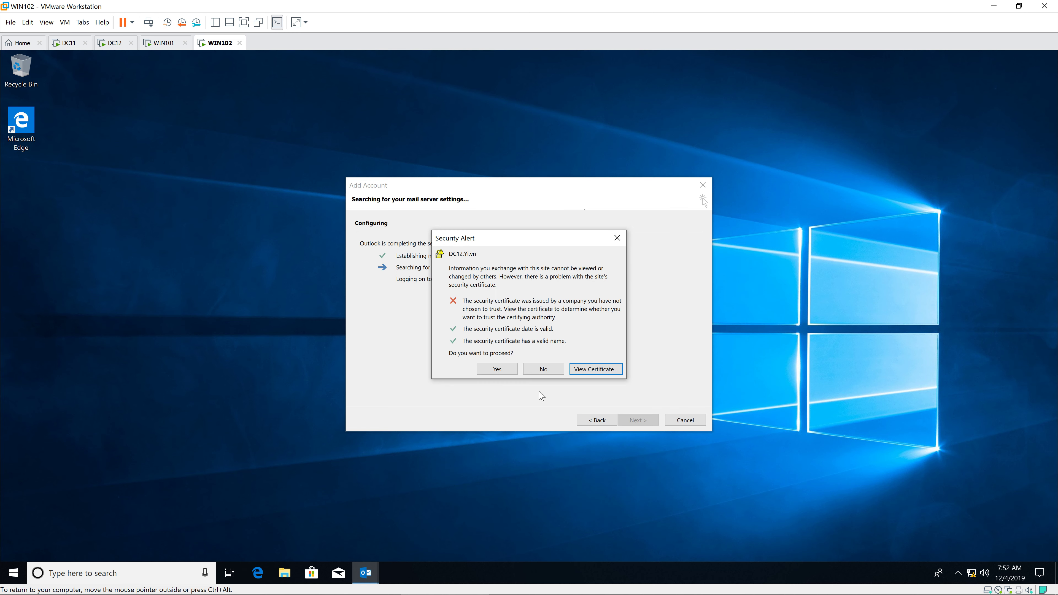
left_click(511, 372)
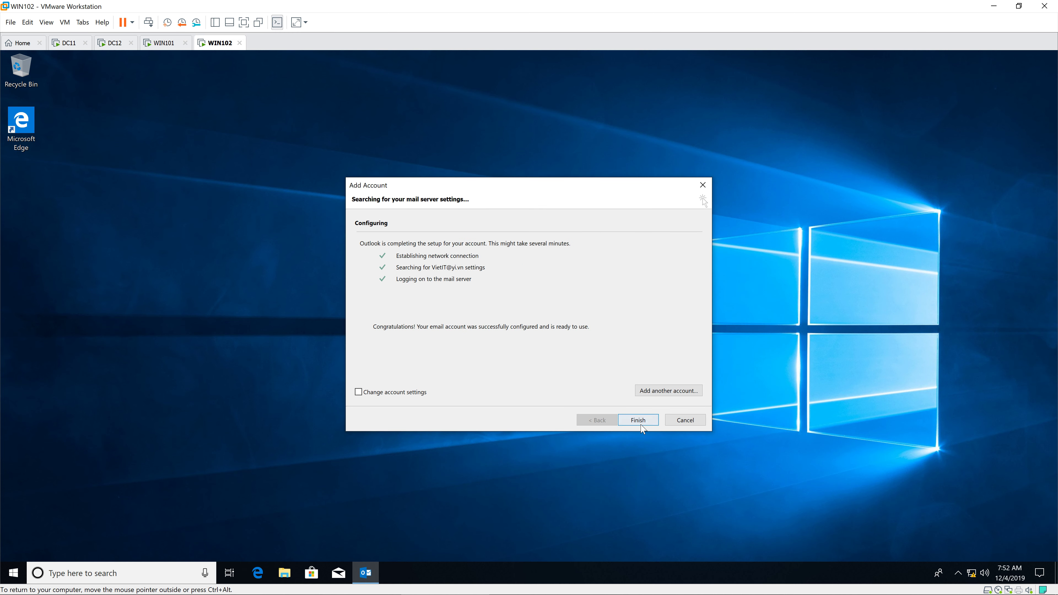
left_click(638, 420)
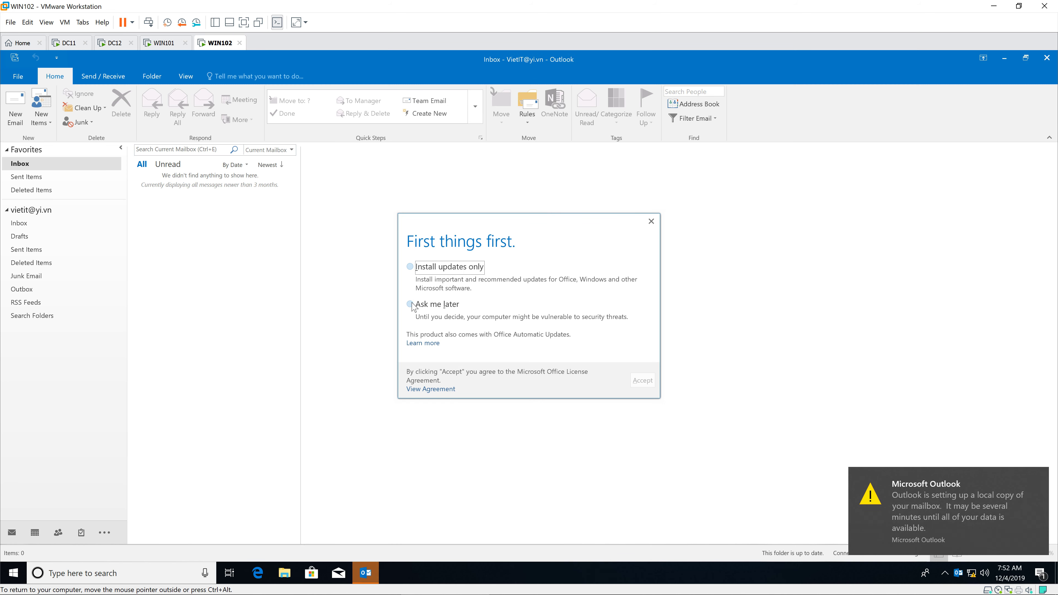
Step: Defer updates and accept the license on WIN102, then start a new email on WIN101
left_click(412, 303)
left_click(641, 380)
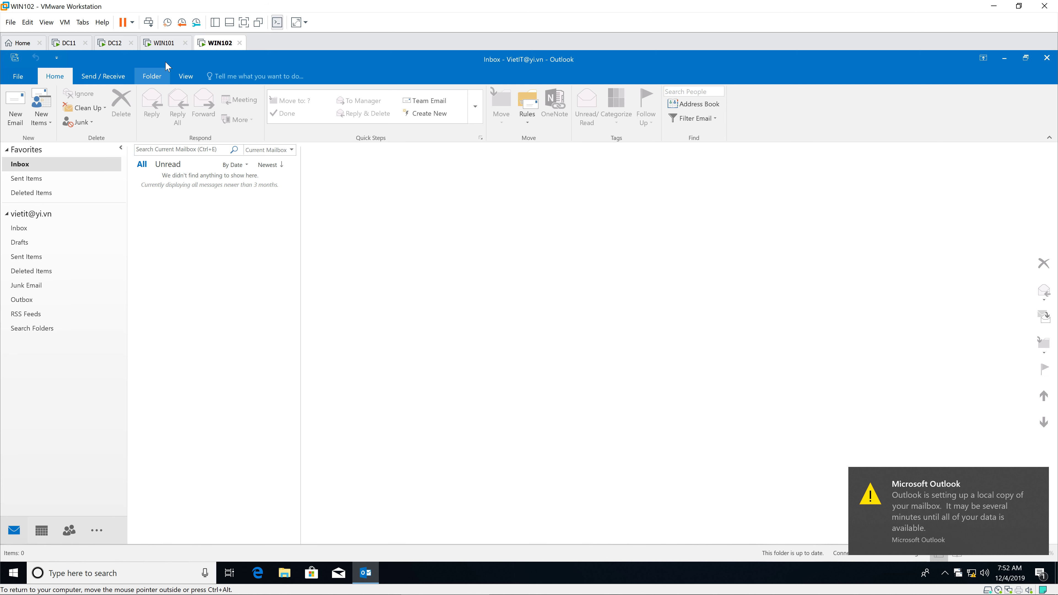
left_click(163, 43)
left_click(15, 107)
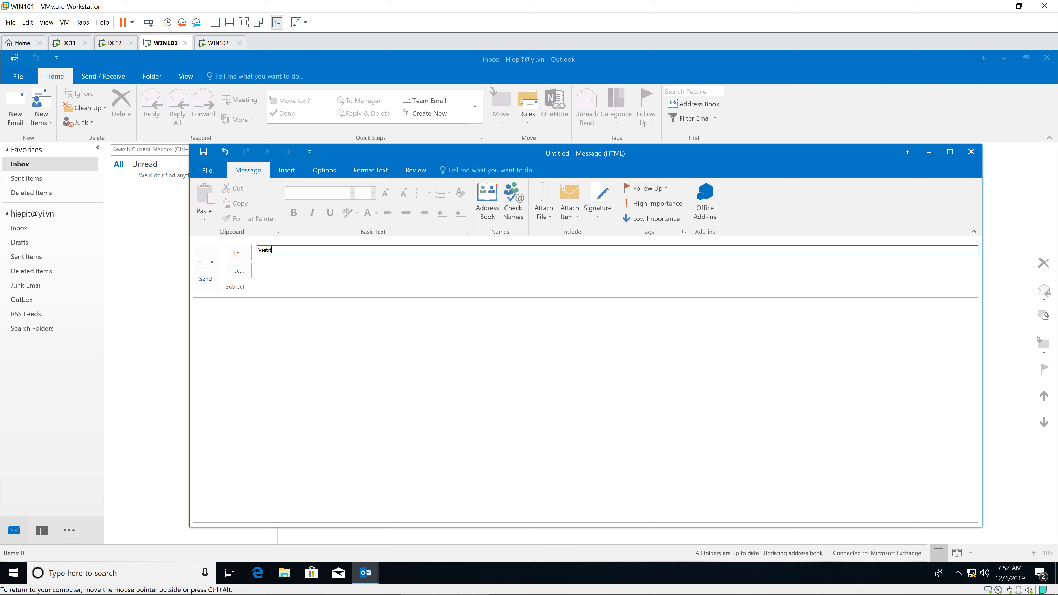
Step: Send a message with subject 'Hi' and body 'hi Viet' from WIN101, then check it on WIN102
left_click(513, 204)
left_click(300, 286)
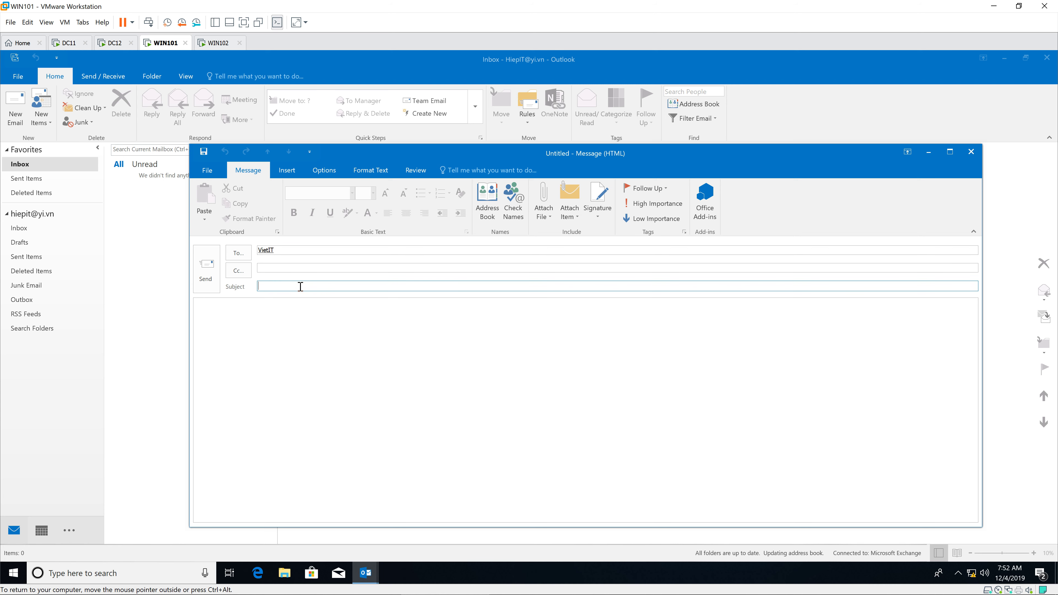
type("Hi")
key("Tab")
type("hi")
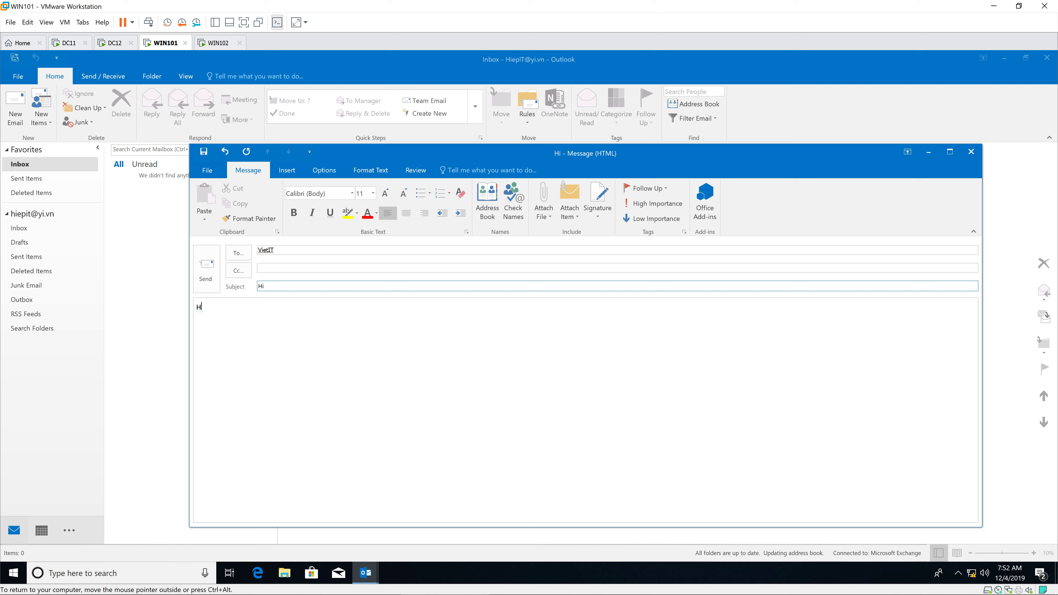
type(" Viet !")
left_click(205, 269)
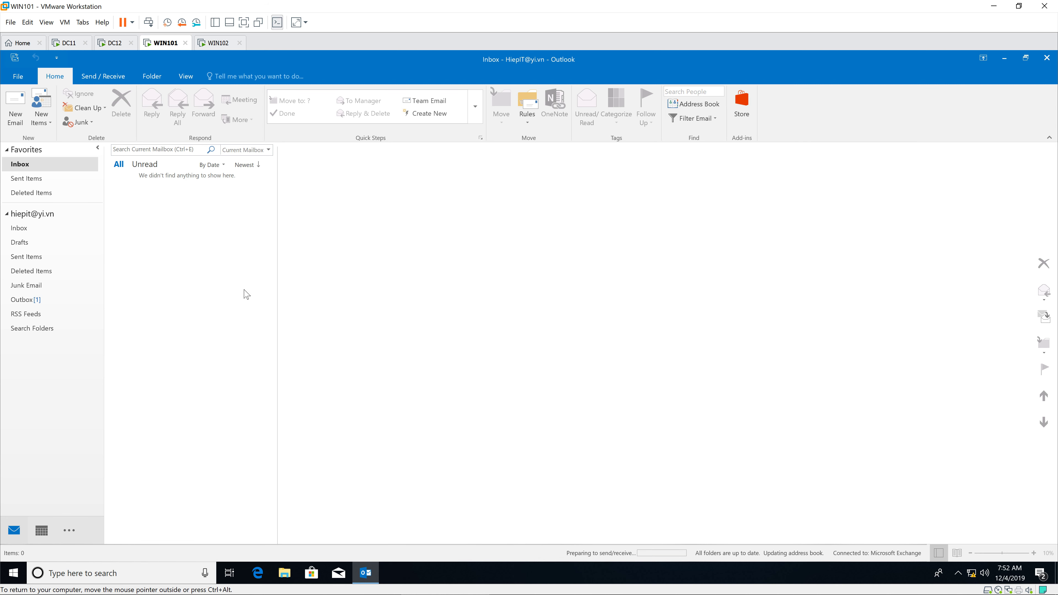
left_click(218, 43)
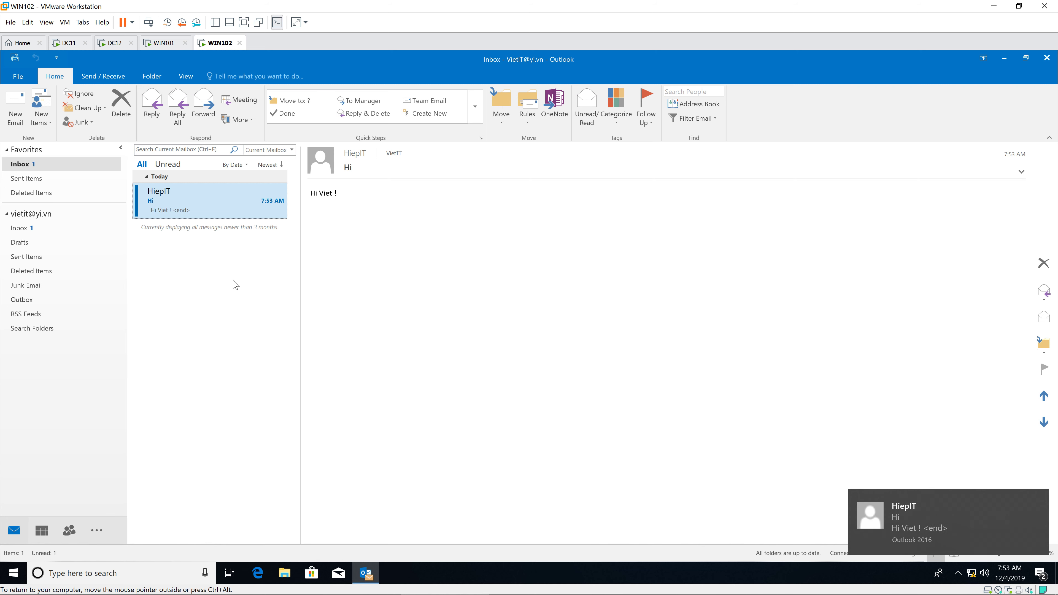
Step: On WIN102, open the received Hi message and send a reply saying 'Hi'
double_click(215, 199)
left_click_drag(378, 114, 501, 148)
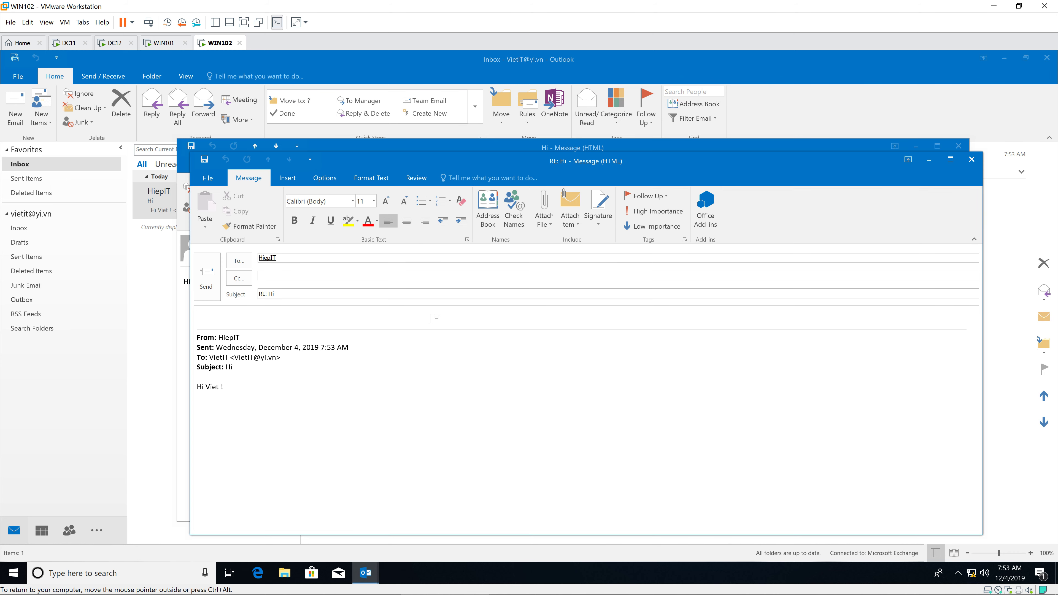
type("Hi")
left_click(205, 279)
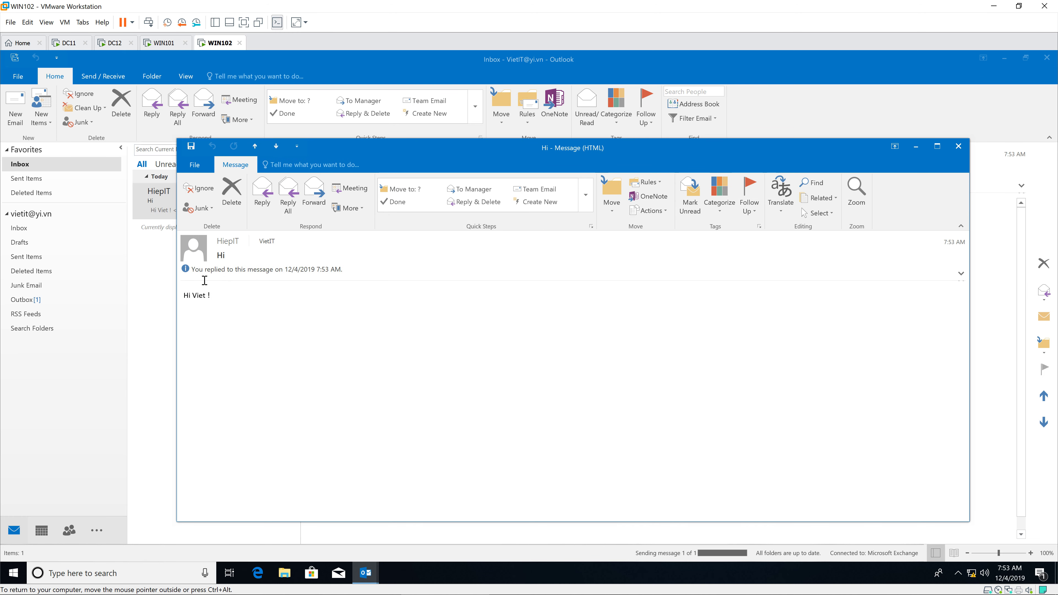
Step: Switch between WIN101 and WIN102 until the RE: Hi reply shows in WIN101's inbox
left_click(167, 43)
left_click(215, 237)
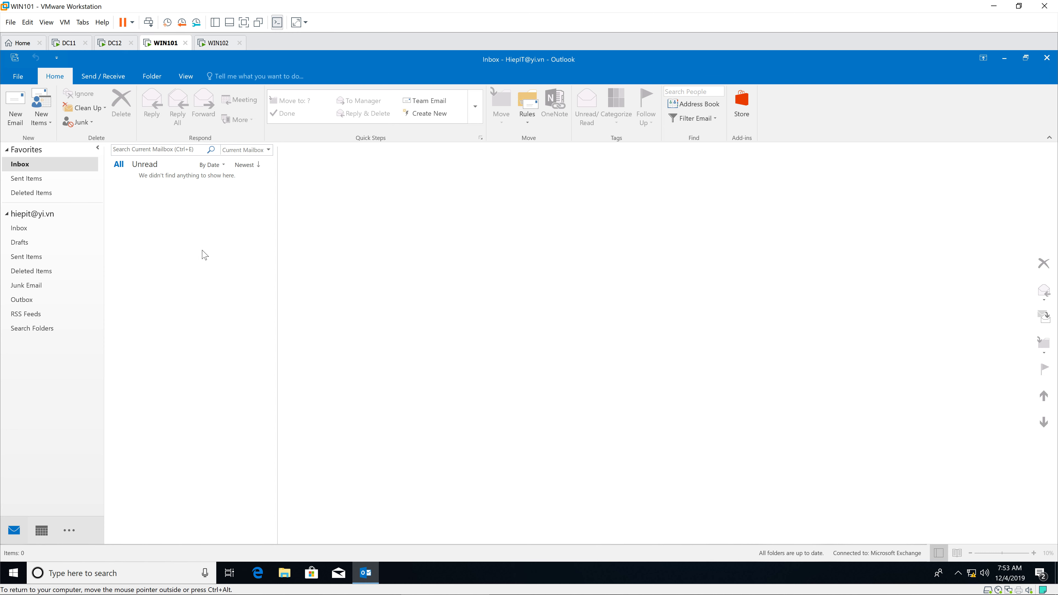
left_click(224, 43)
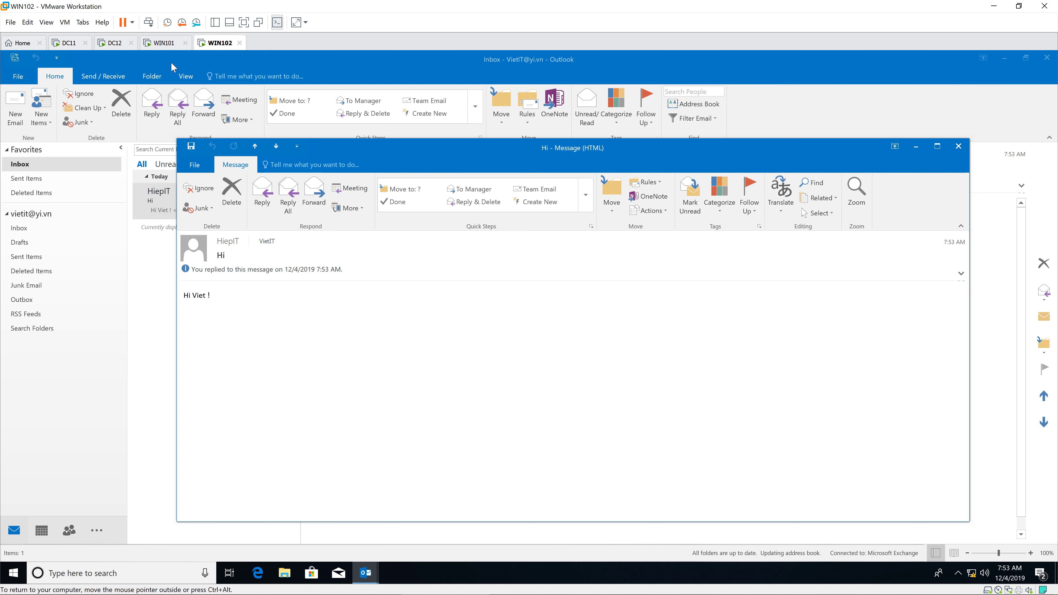
left_click(165, 43)
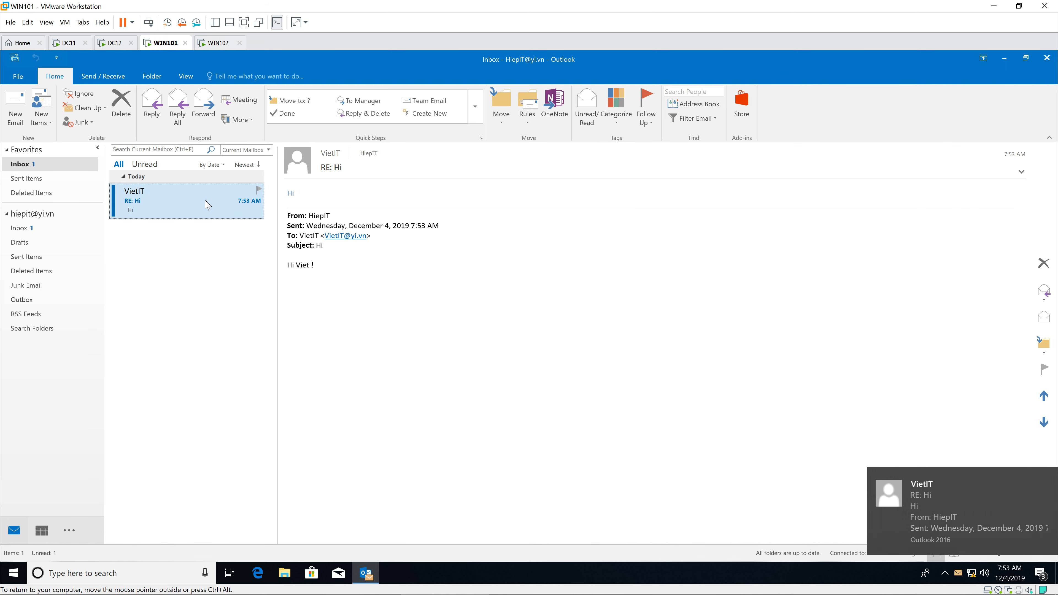